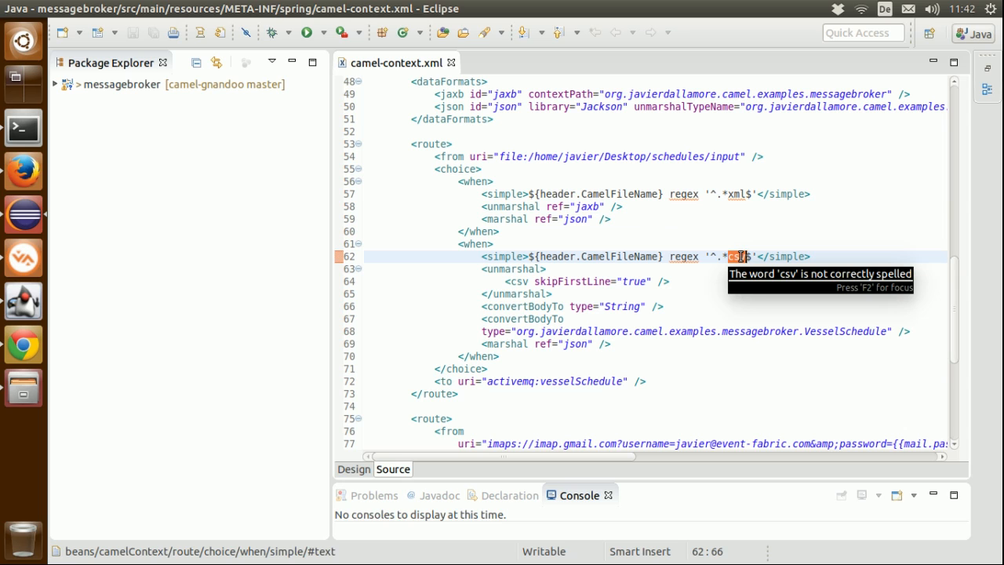
Step: Review the CSV branch of the file route: the VesselSchedule conversion, the JSON marshalling and the activemq:vesselSchedule destination
click(620, 297)
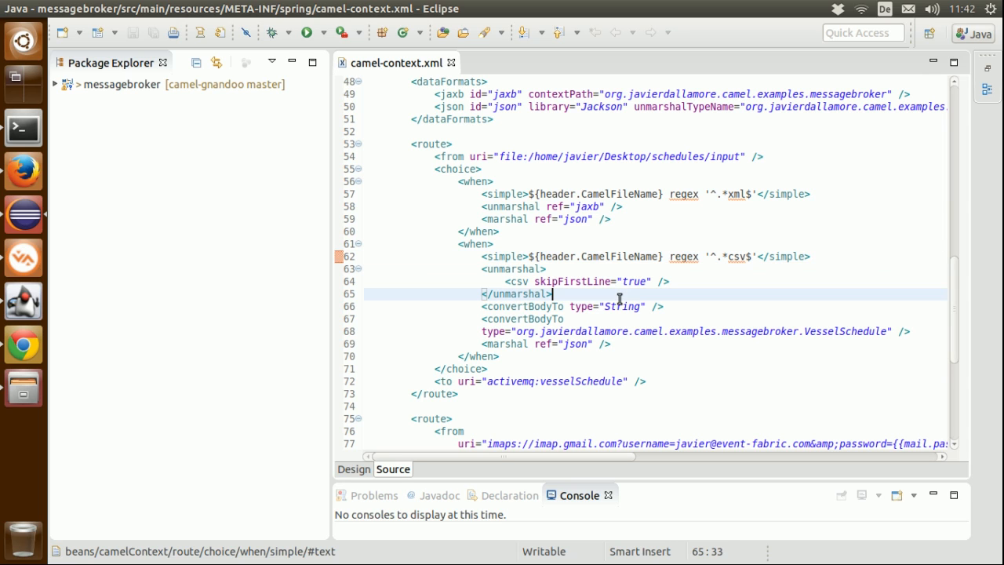
double_click(522, 318)
double_click(856, 331)
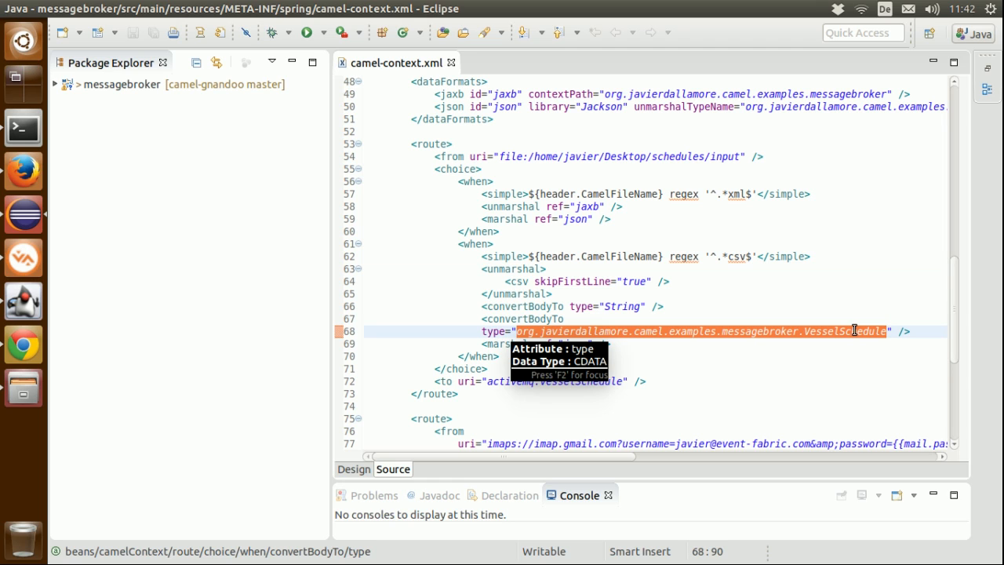
click(829, 325)
double_click(579, 345)
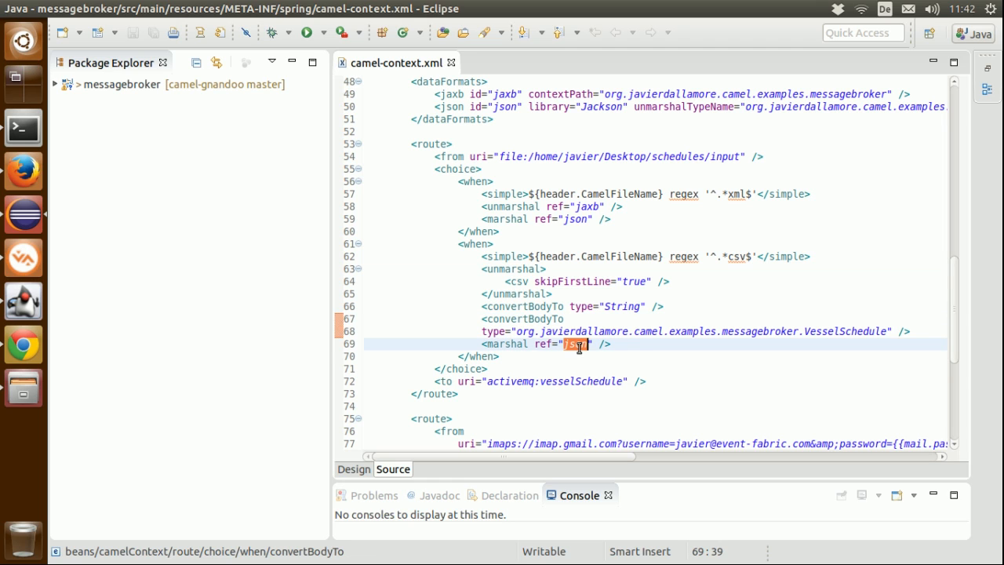
double_click(526, 381)
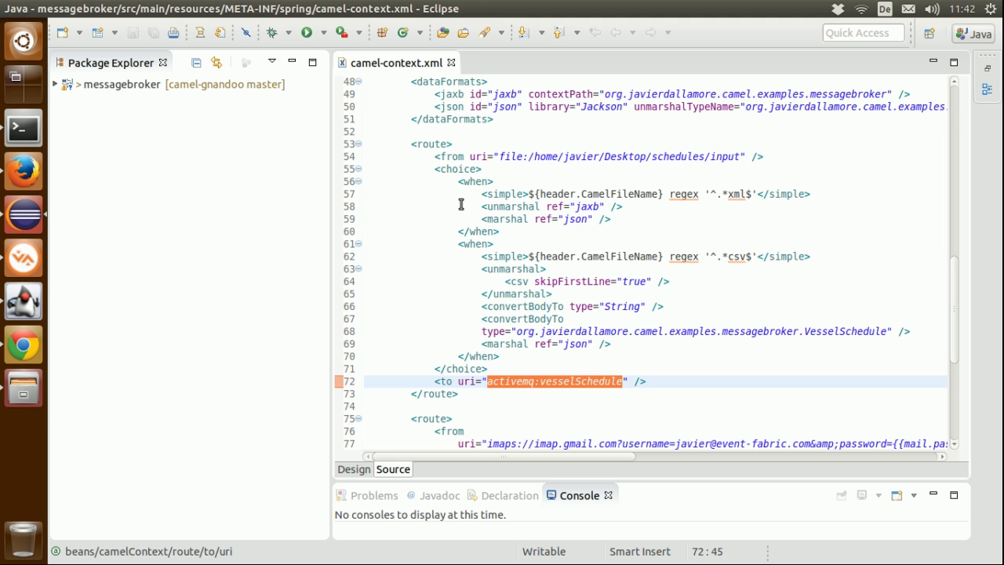
Step: Switch to the Event Fabric page in Firefox and create a dashboard named Vessel Schedule with the widgets, Stomp and demowidgets apps, dismissing the welcome message
click(31, 171)
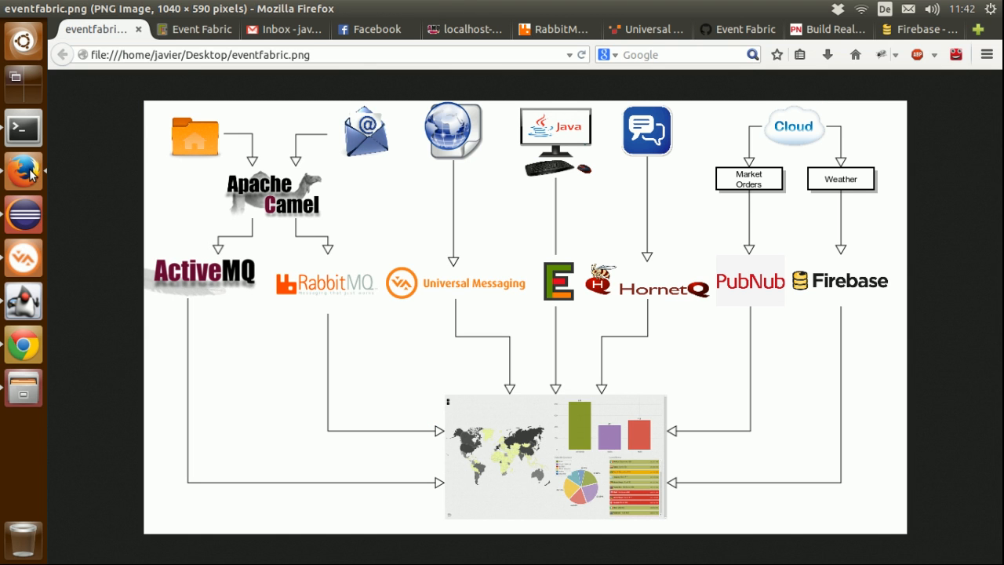
click(208, 31)
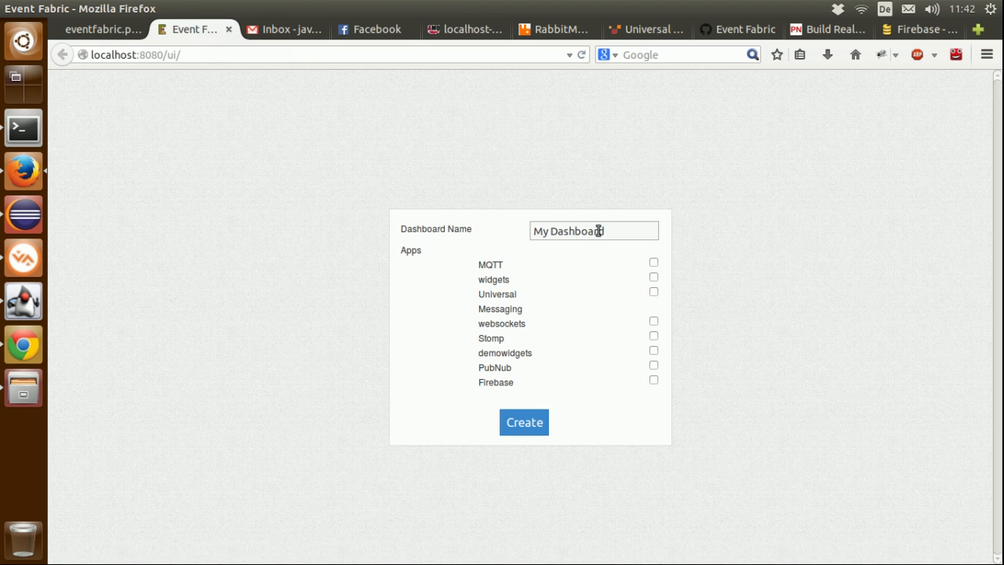
drag(619, 228, 531, 225)
text(Vessel Schedule)
click(654, 278)
click(653, 337)
double_click(502, 338)
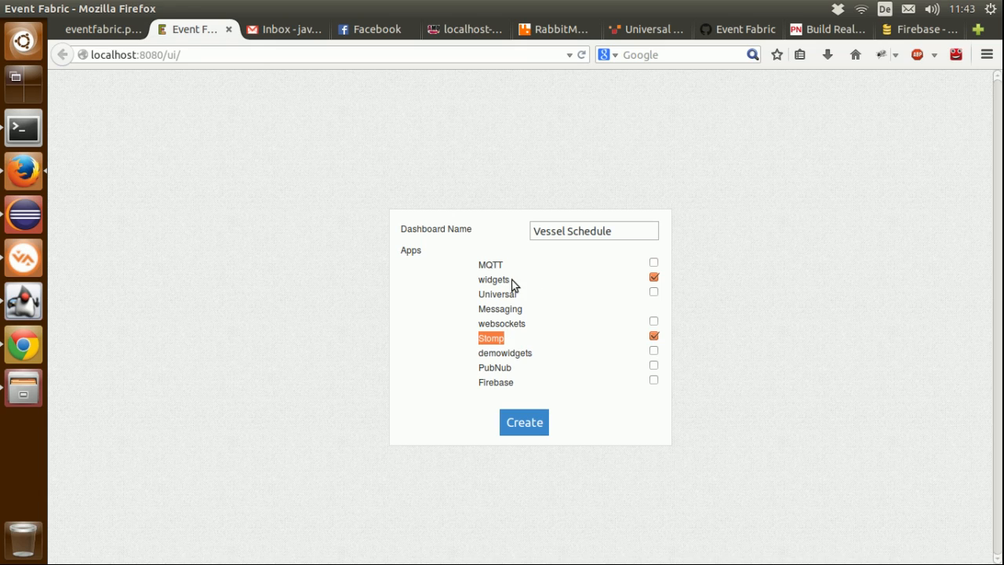
click(654, 352)
click(523, 422)
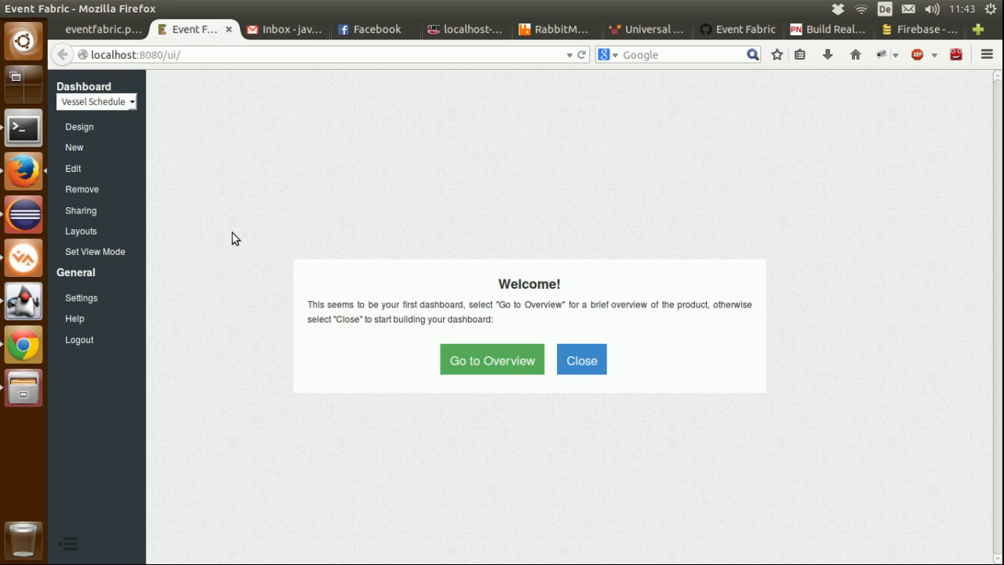
click(592, 361)
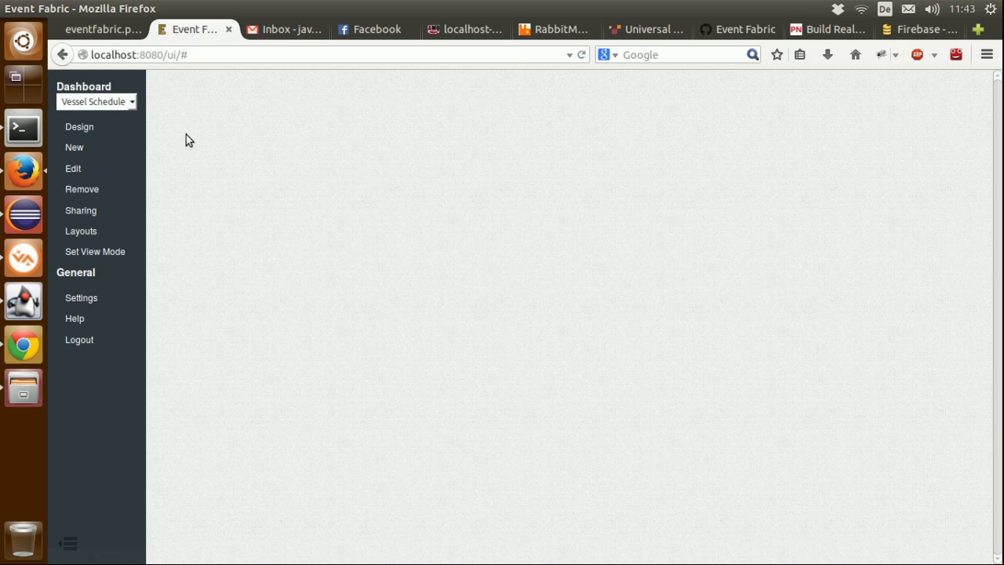
Step: Open the dashboard's design view and add a source element named ActiveMQ to the canvas
click(85, 129)
drag(74, 104, 255, 173)
double_click(255, 195)
key(ctrl+a)
text(Ac)
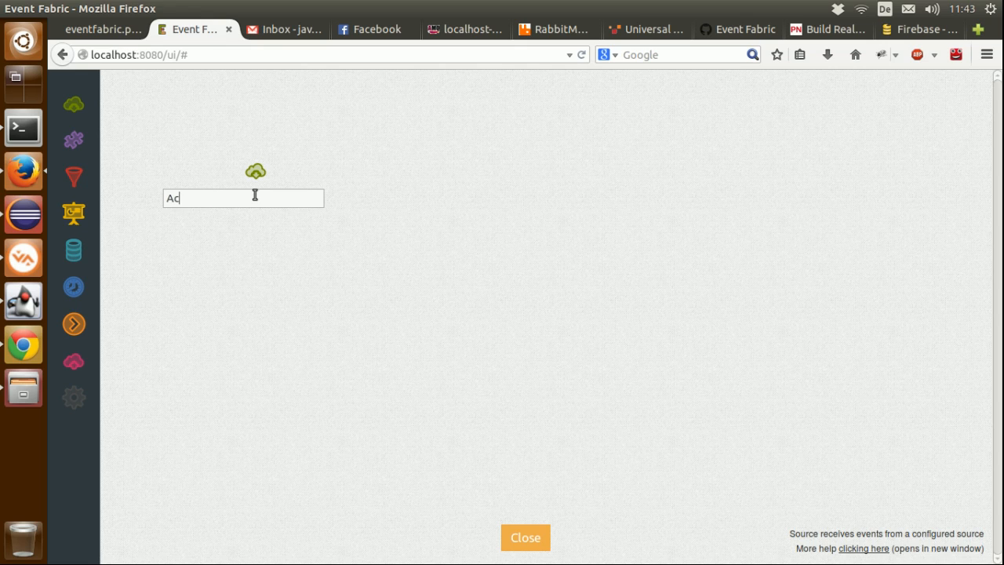
text(tiveMQ)
key(Return)
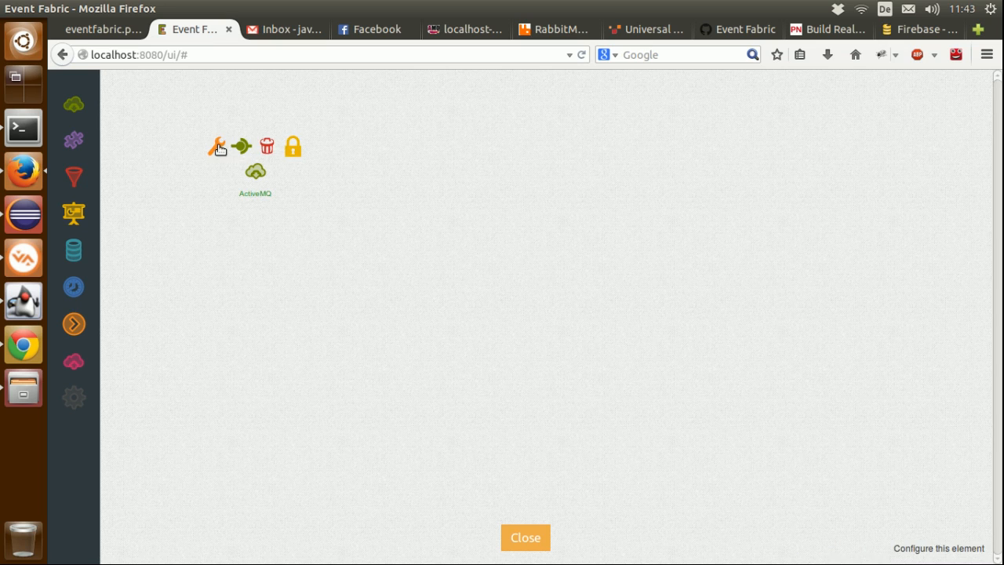
Step: Configure the ActiveMQ source as type Stomp with ActiveMQ as its server
click(217, 147)
click(613, 309)
click(583, 377)
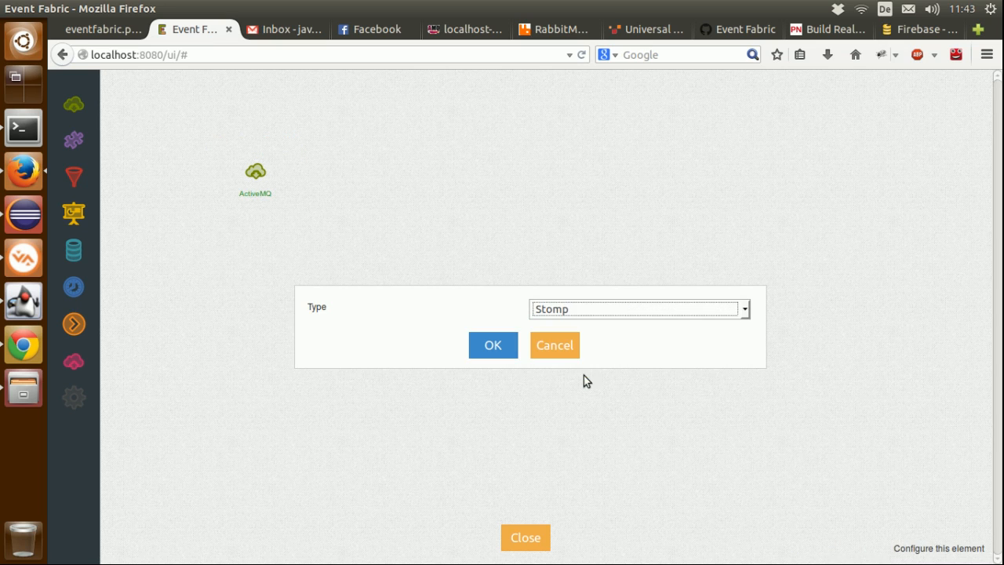
click(508, 350)
click(607, 255)
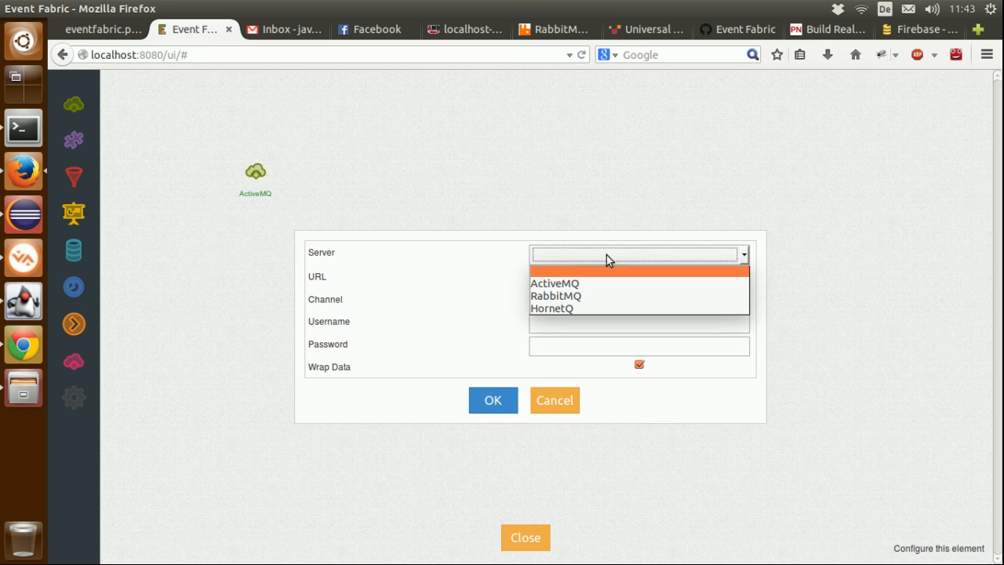
click(605, 283)
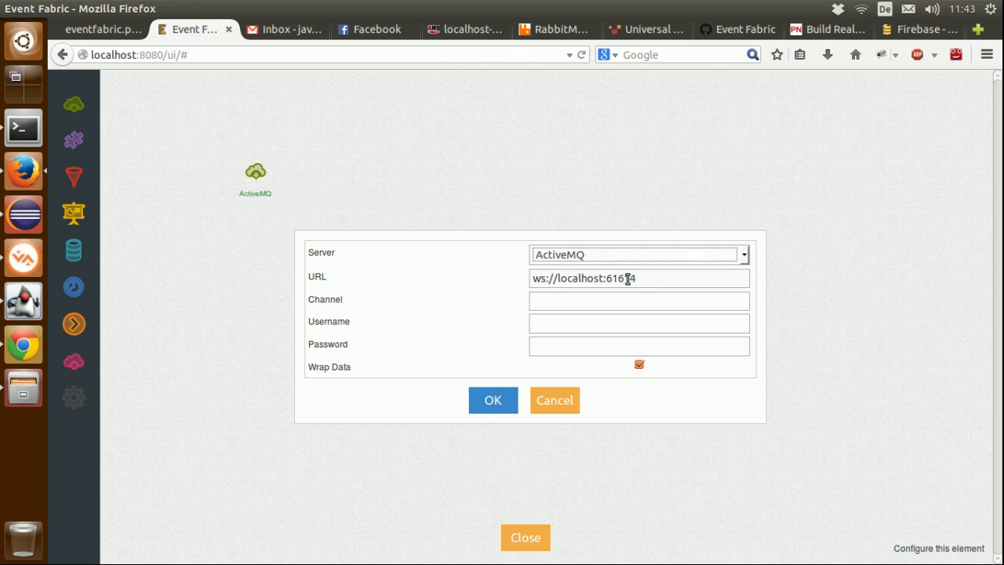
Step: Set the source's channel to vesselSchedule, fill in the username system and the account password, and confirm the configuration
click(660, 286)
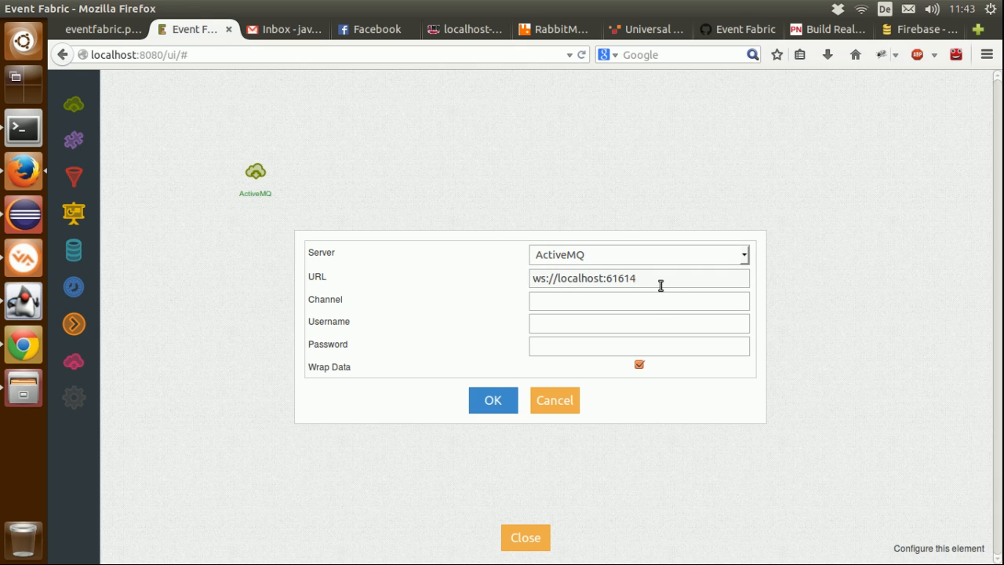
click(623, 298)
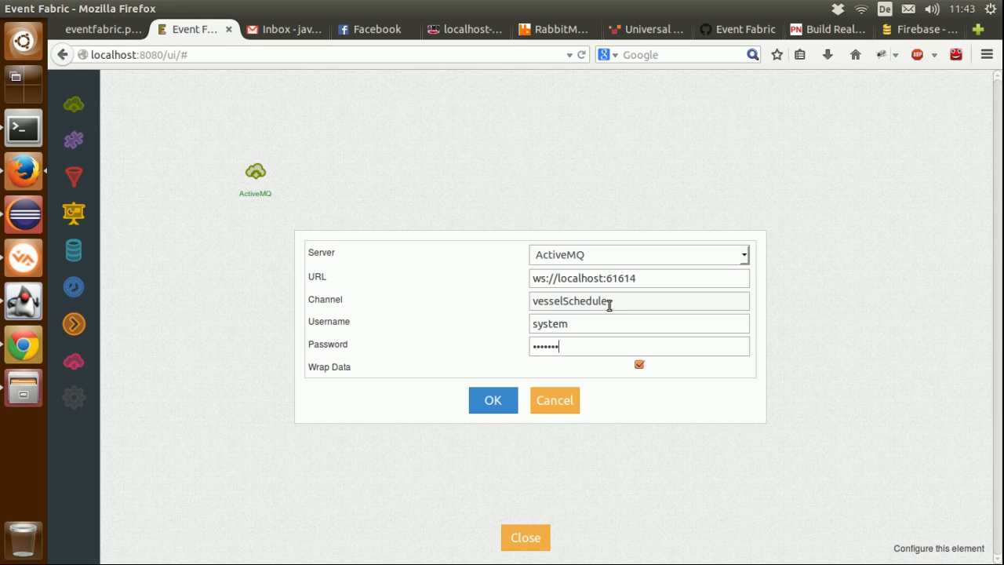
click(507, 399)
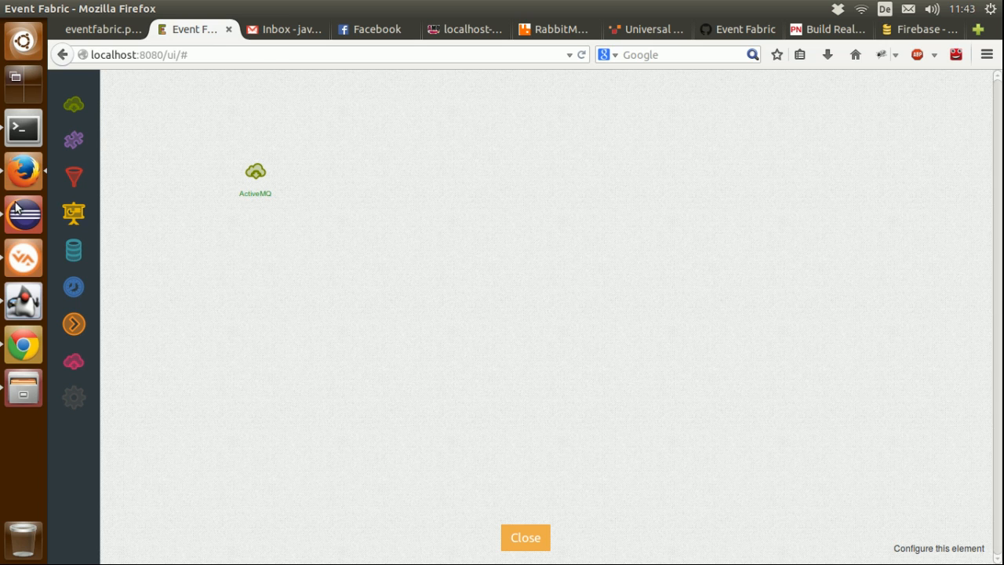
Step: Switch to Eclipse and check the queue name in the route's activemq:vesselSchedule destination
click(24, 213)
click(539, 381)
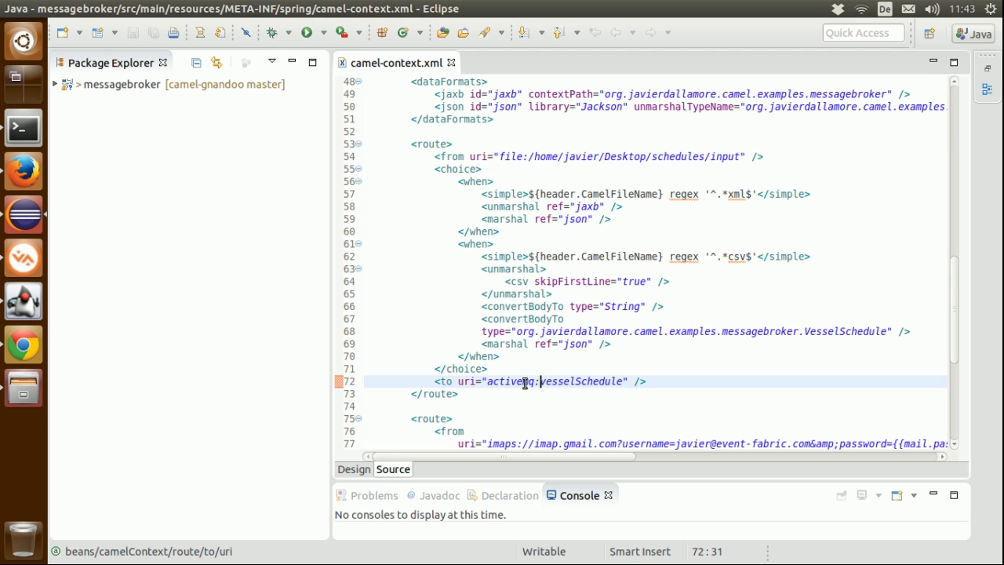
double_click(525, 382)
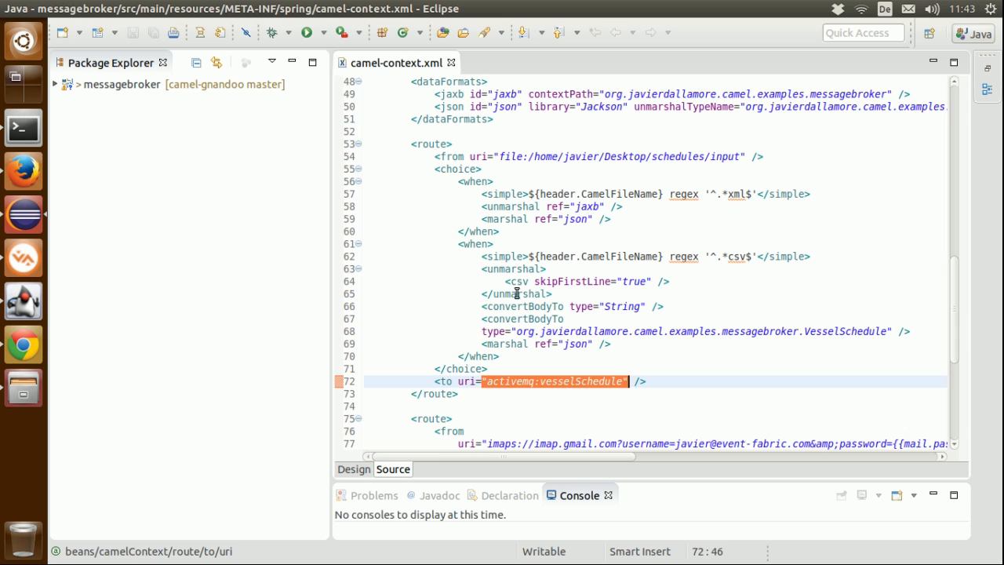
double_click(561, 381)
Step: Open schedule1.csv from the schedules folder in gedit, append -1 to the vessel name ARGENTINIO, then save and close the file
click(28, 382)
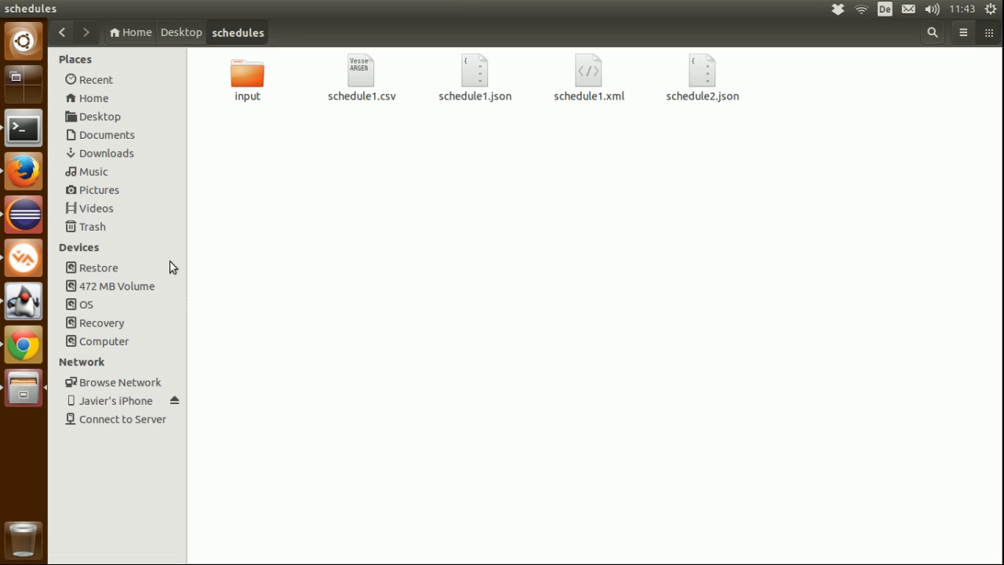
right_click(373, 93)
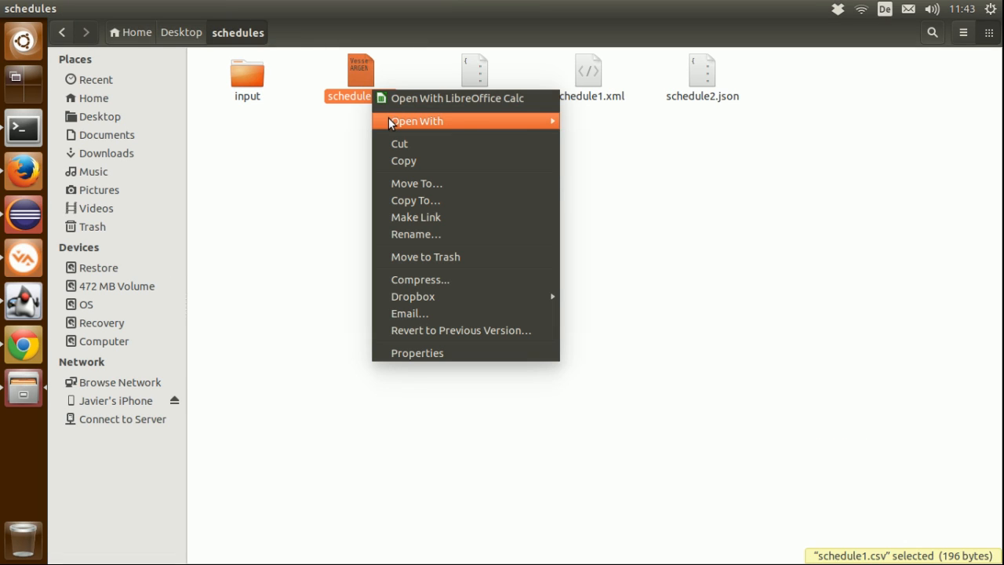
mouse_move(390, 123)
click(581, 123)
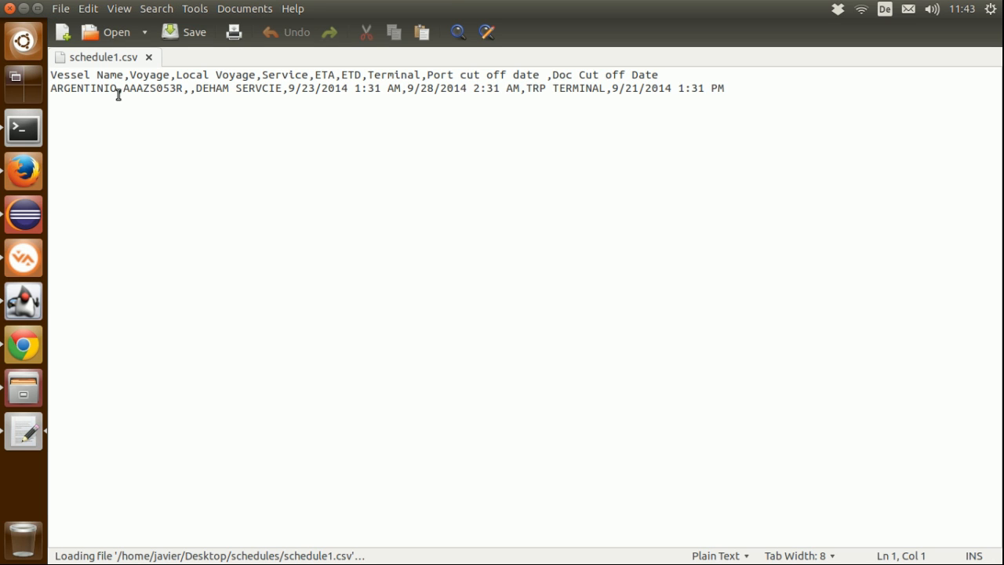
click(117, 88)
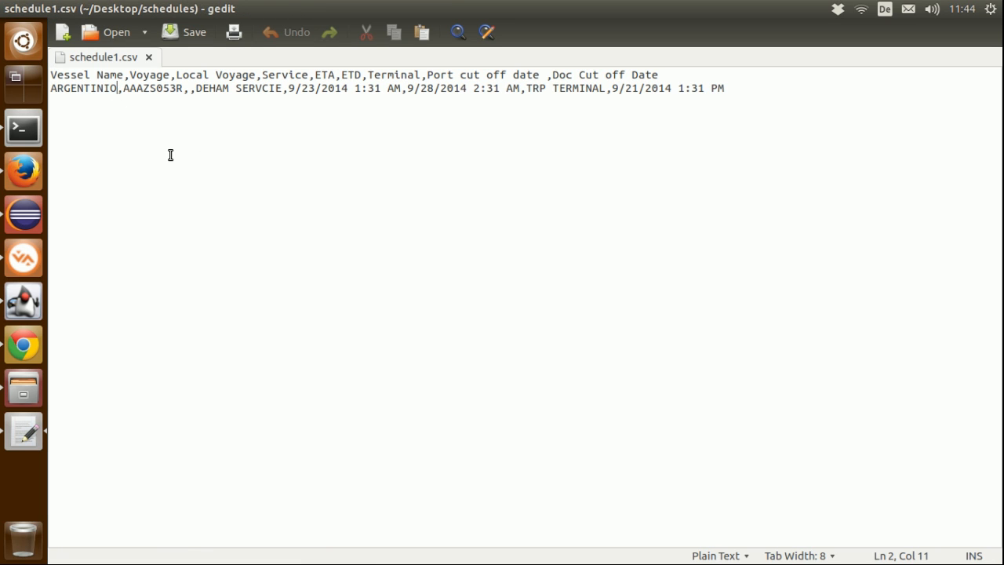
text(-1)
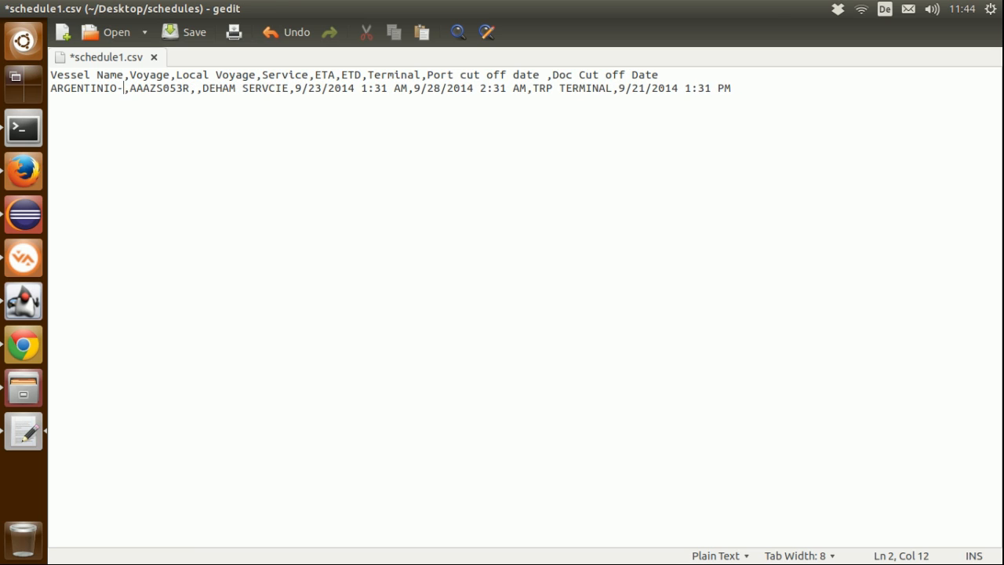
key(ctrl+s)
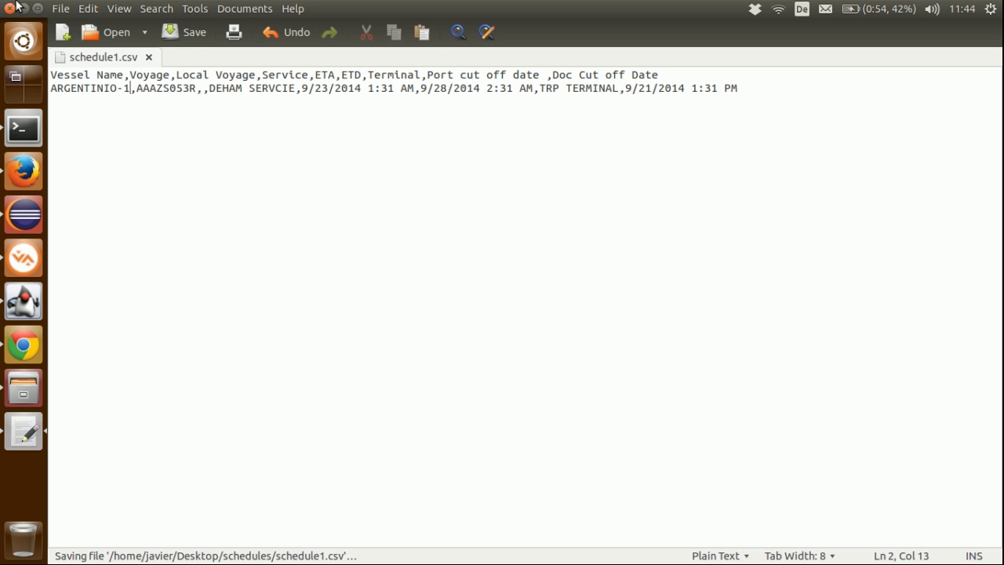
click(10, 9)
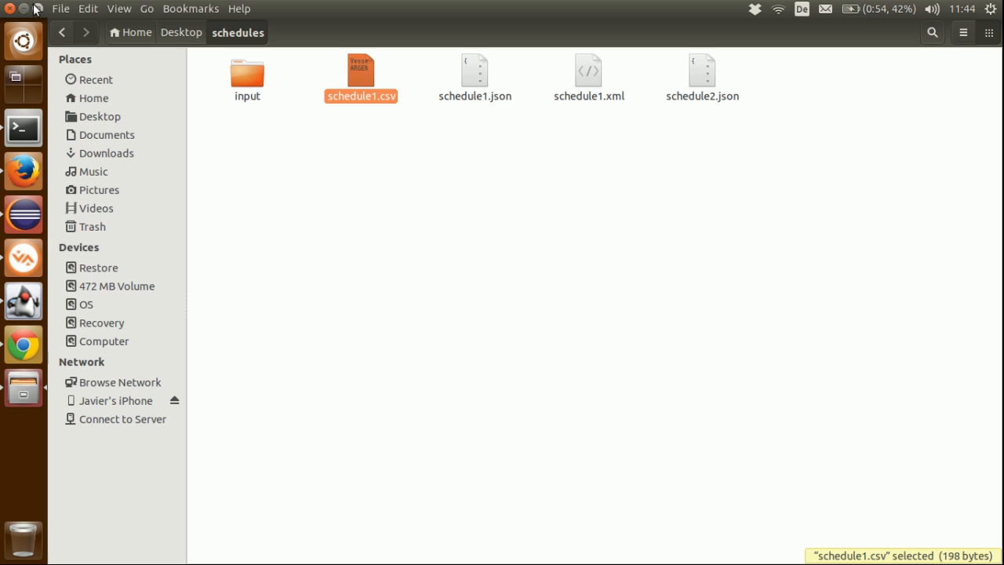
Step: Duplicate schedule1.csv in the schedules folder and move the copy into the input folder
key(ctrl+c)
key(ctrl+v)
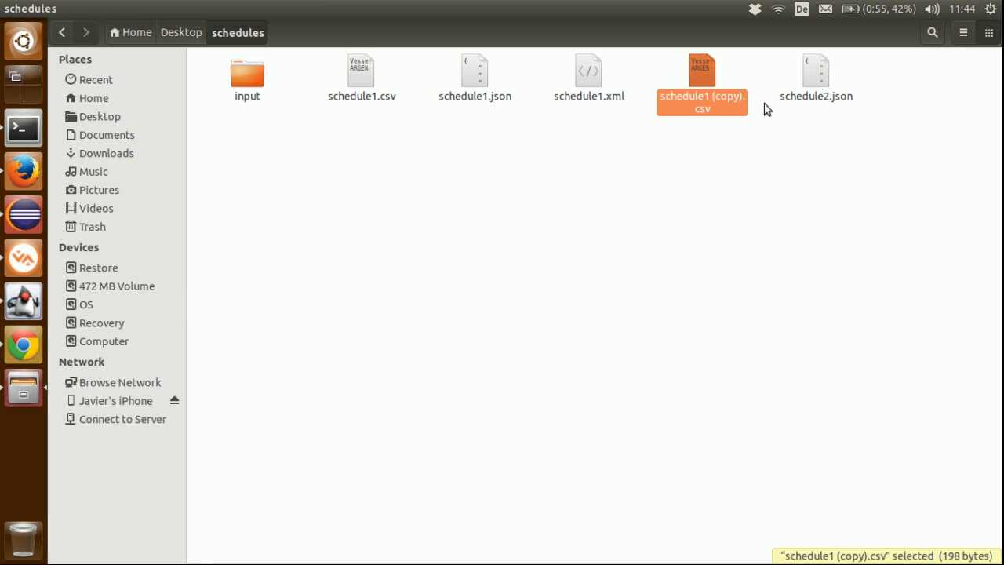
drag(725, 106, 271, 109)
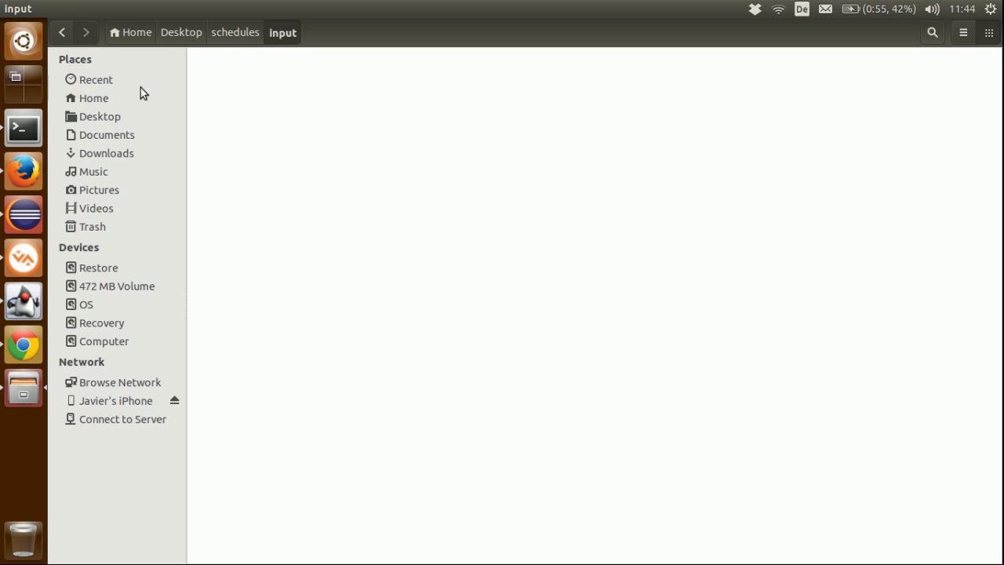
Step: Return to Event Fabric in Firefox and inspect the vessel name in the ActiveMQ source's received event
click(23, 171)
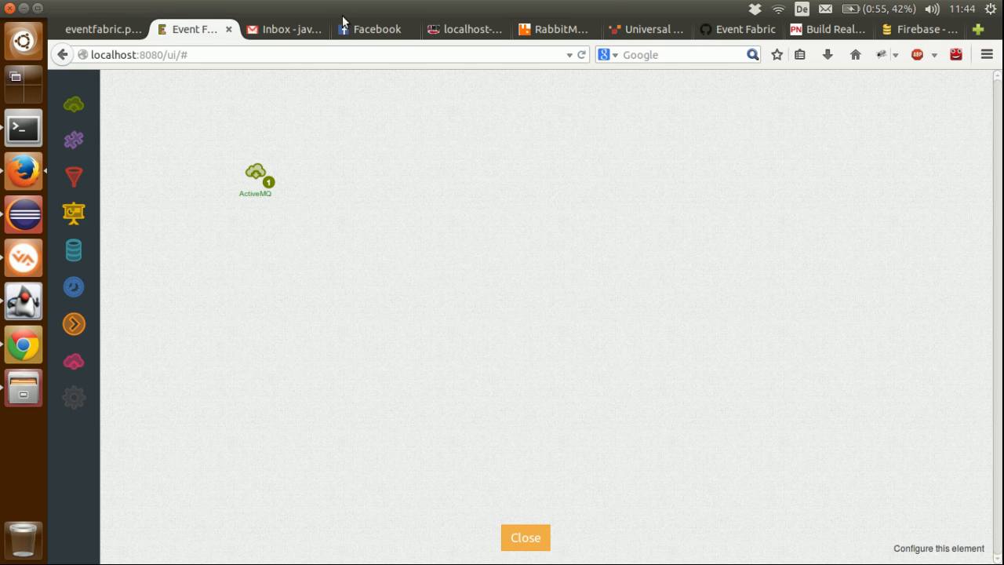
click(272, 183)
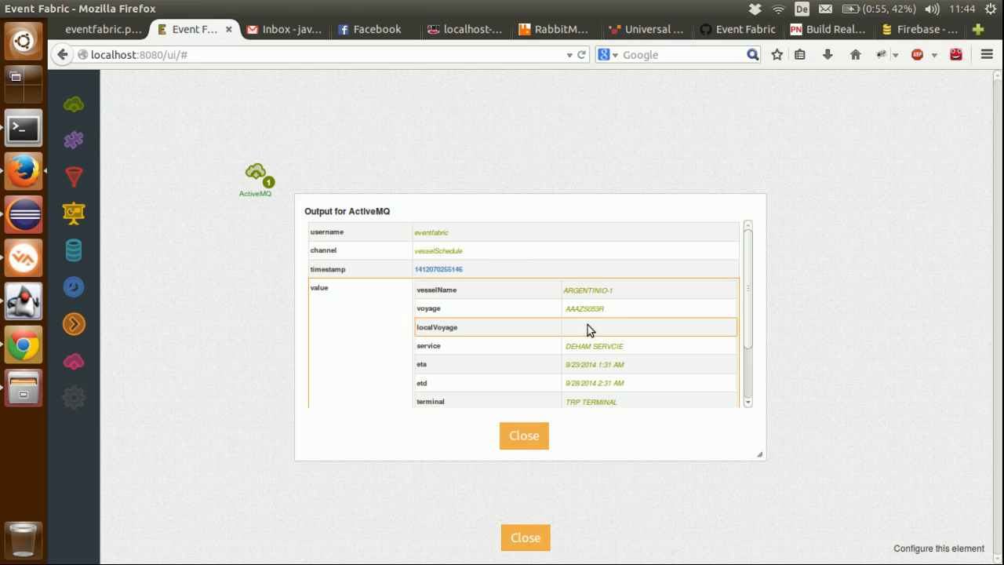
drag(621, 293, 421, 289)
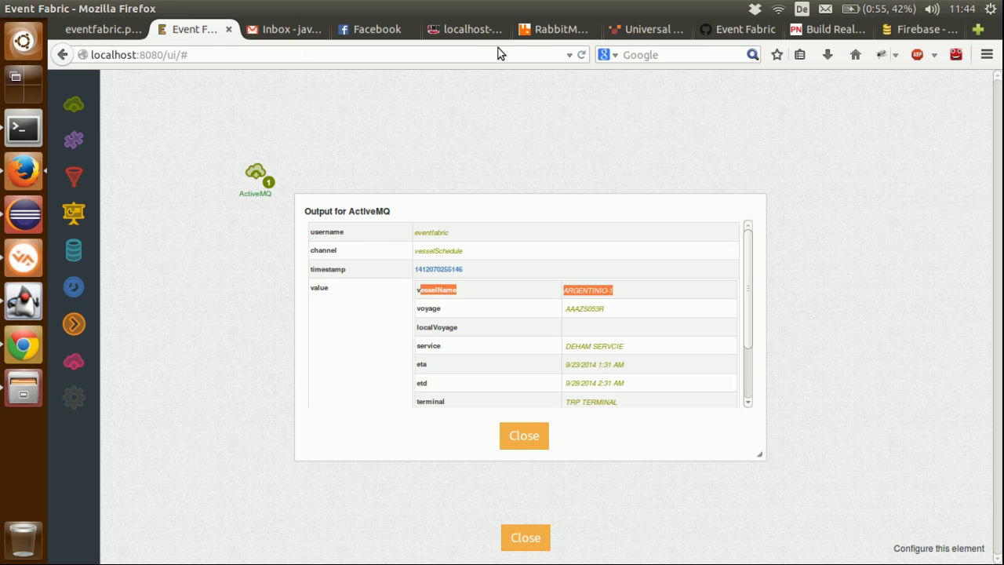
Step: Refresh the queue list in the ActiveMQ admin console and view the vesselSchedule queue's active consumers
click(467, 32)
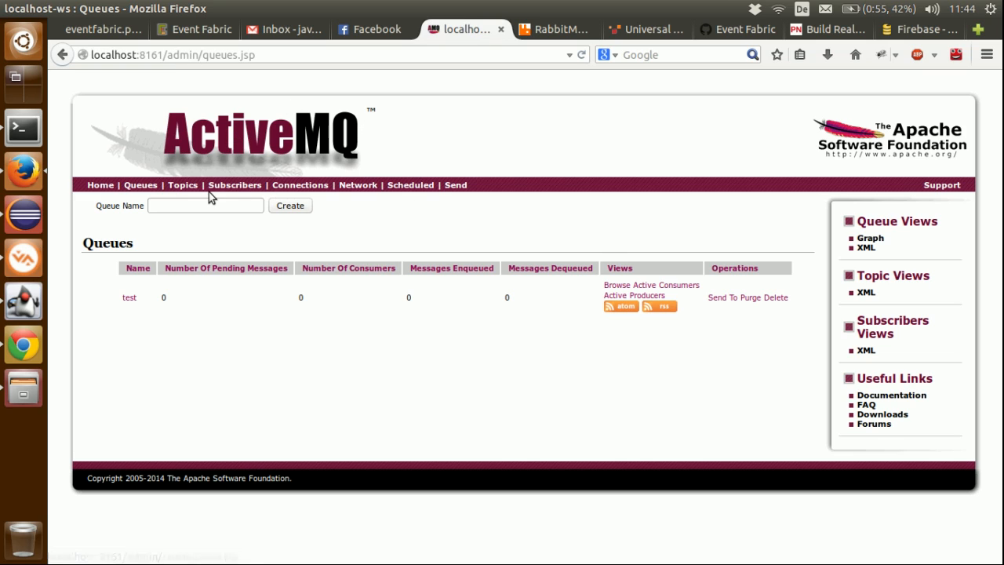
click(141, 185)
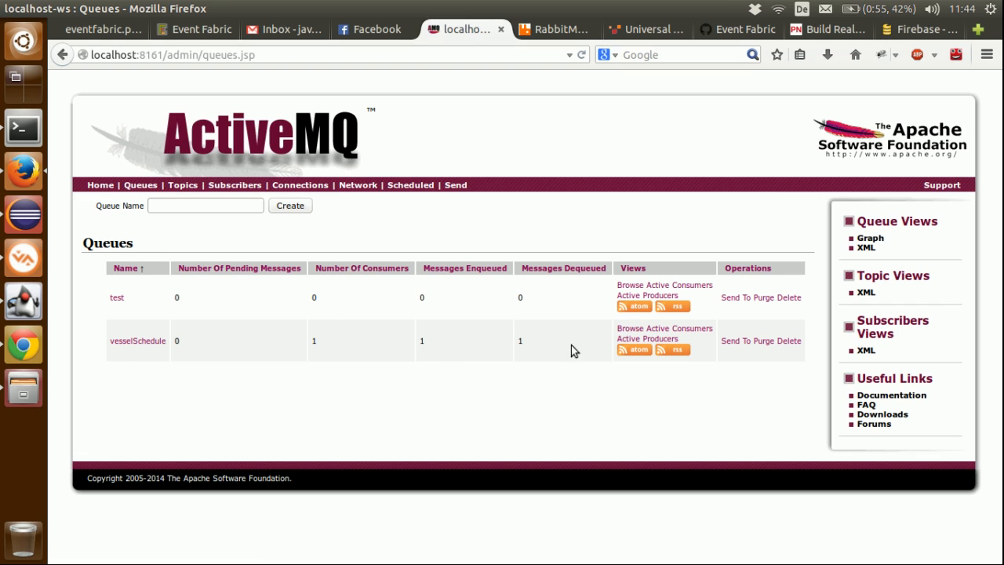
click(149, 345)
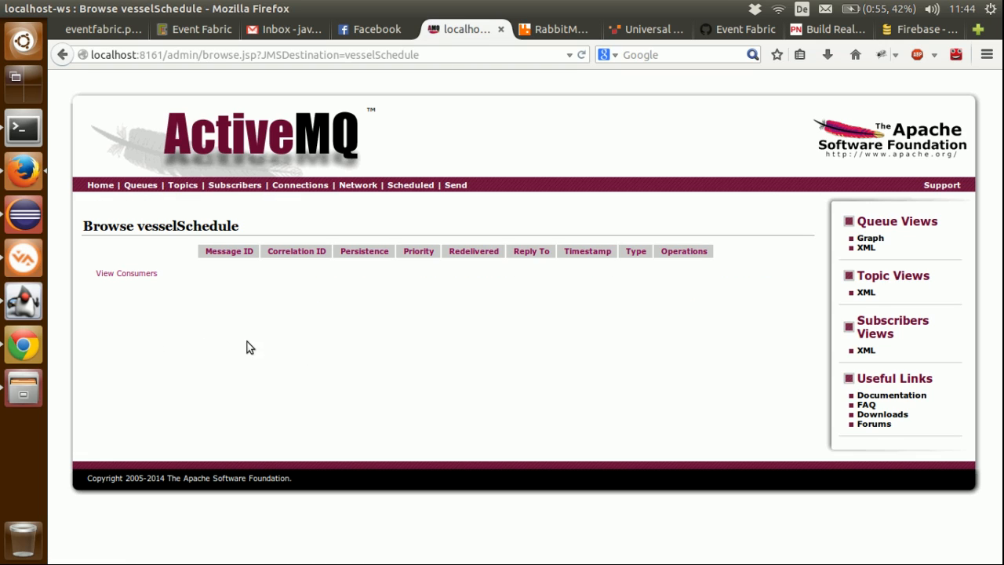
click(142, 274)
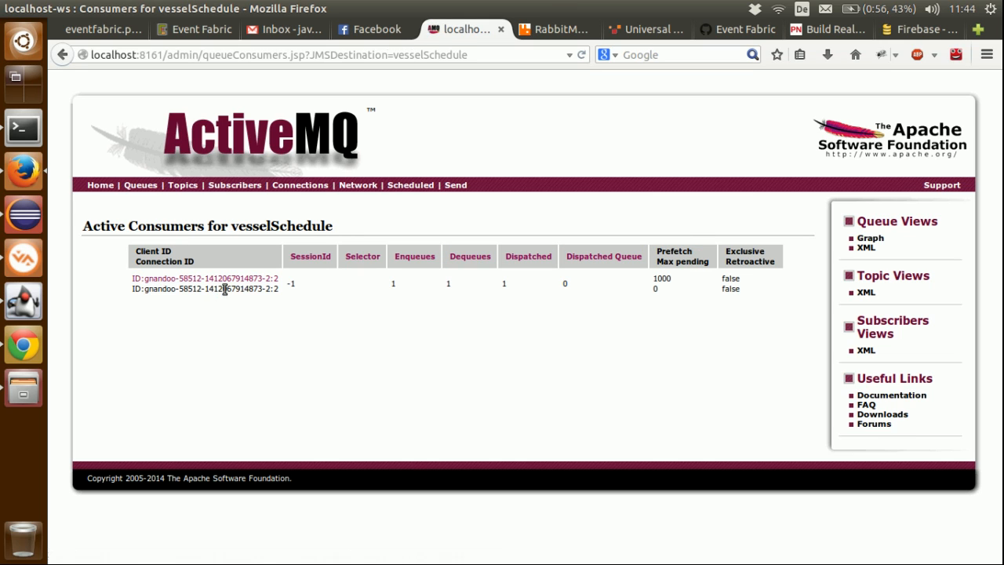
Step: Examine the vesselSchedule consumer's connection details and the queue's messages, and return to the queue list
click(218, 287)
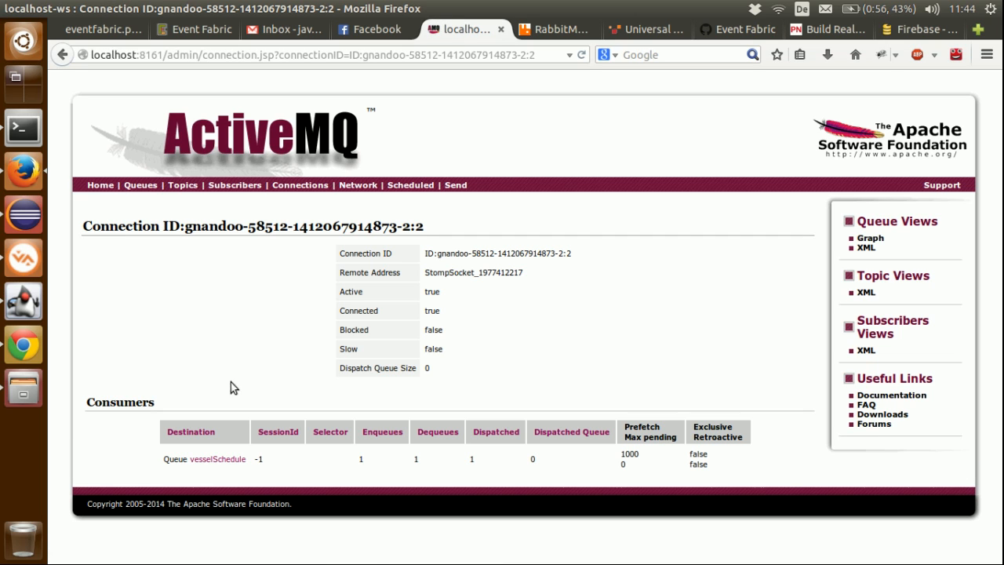
click(208, 459)
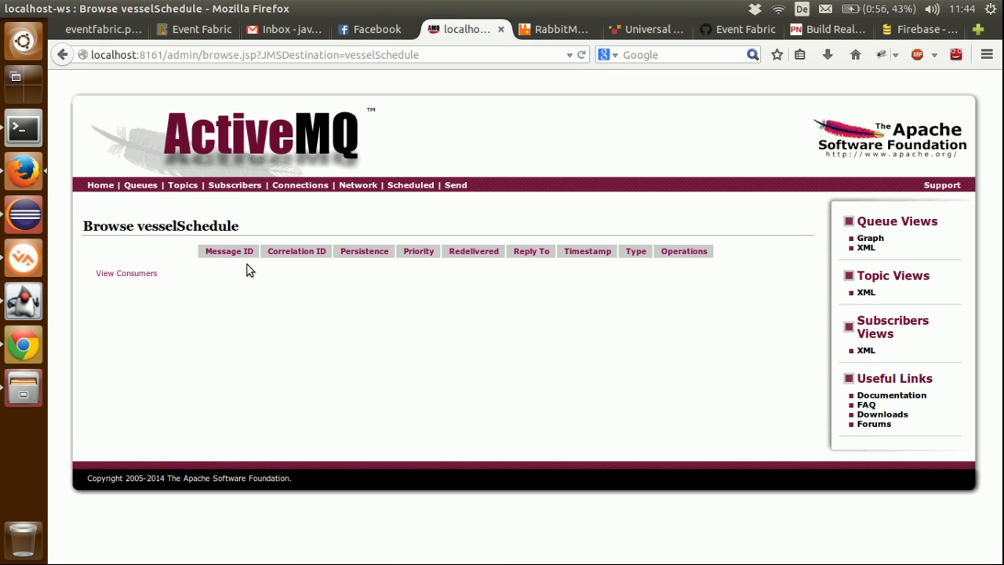
click(142, 186)
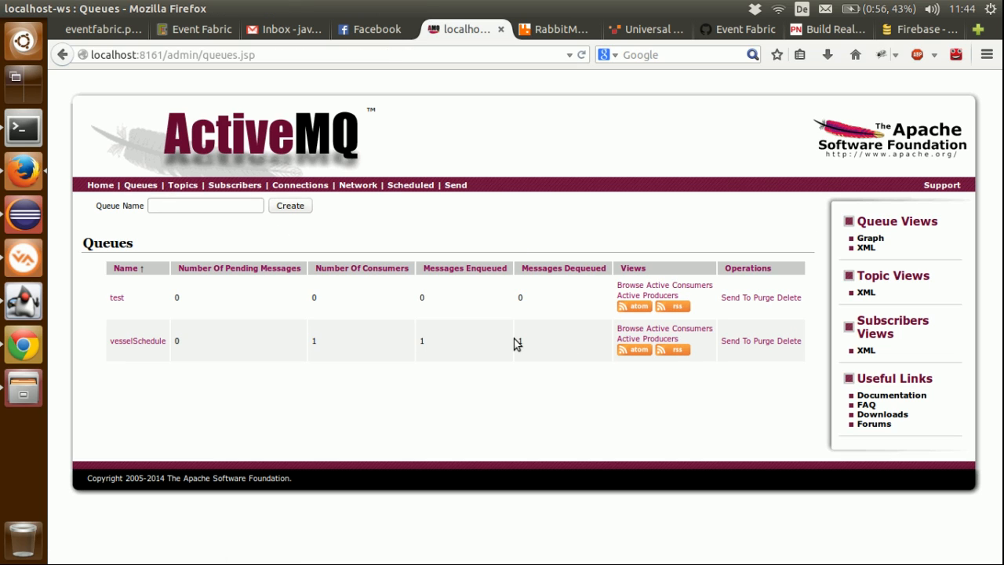
Step: Close the ActiveMQ source's output in Event Fabric and view the eventfabric.png architecture diagram
click(199, 33)
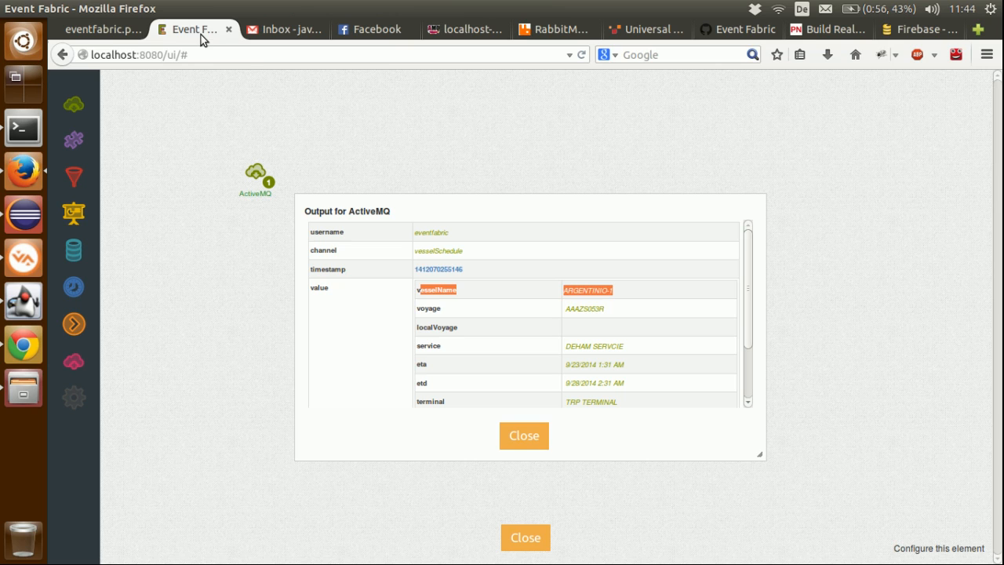
click(543, 437)
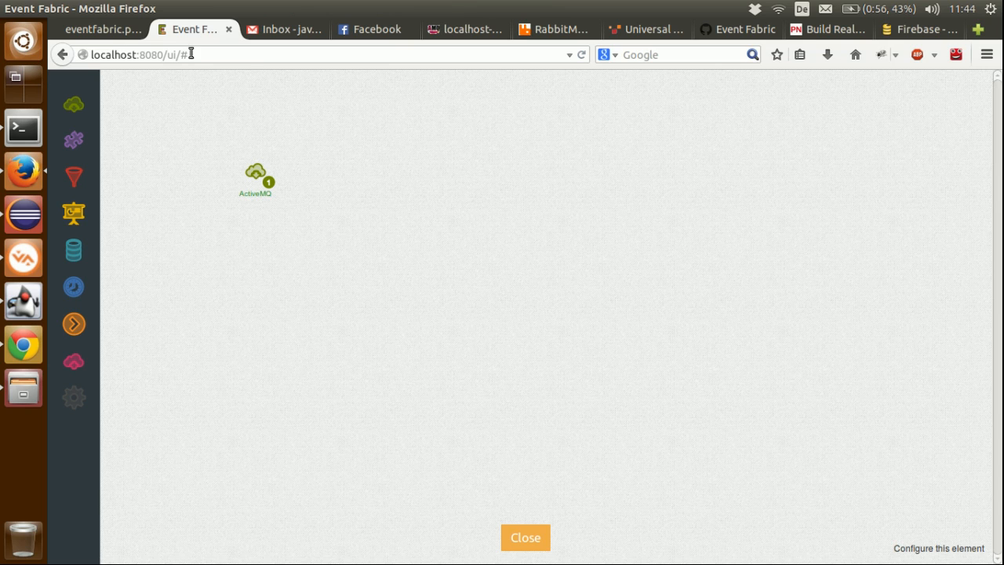
click(114, 31)
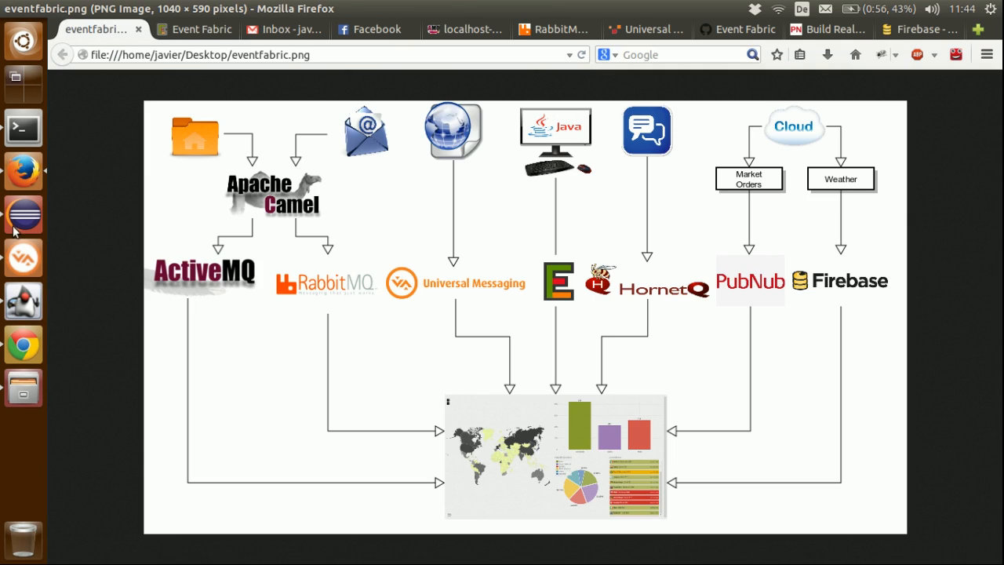
Step: Open schedule1.xml from the schedules folder in gedit, append -2 to the vessel name ARGENTINO, and save and close the file
click(26, 384)
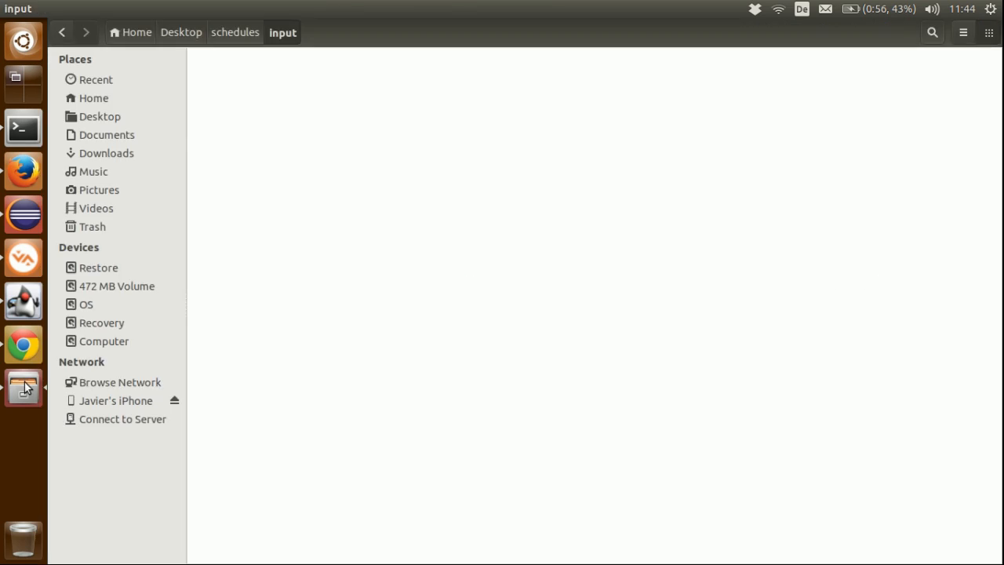
click(240, 35)
right_click(593, 81)
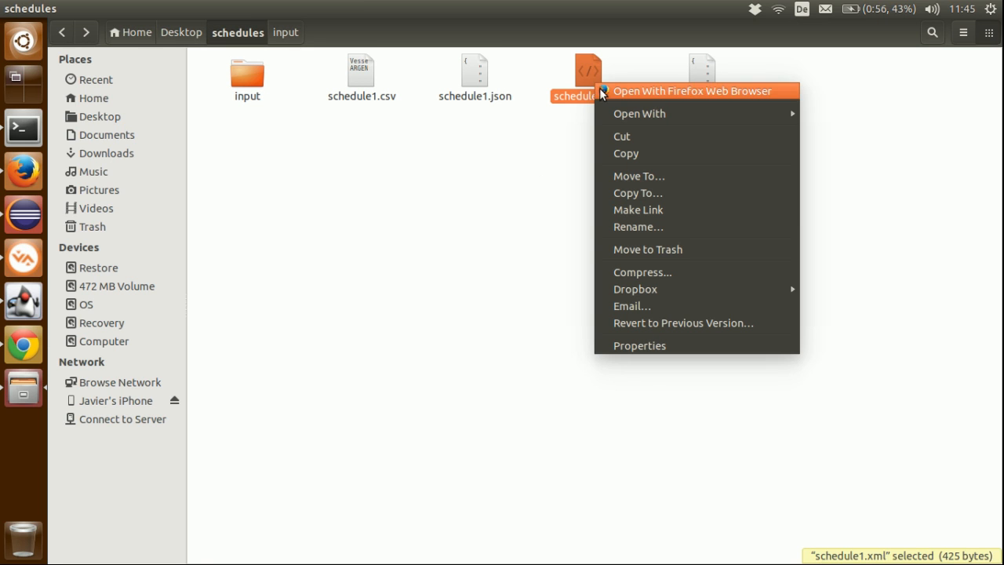
mouse_move(612, 116)
click(824, 131)
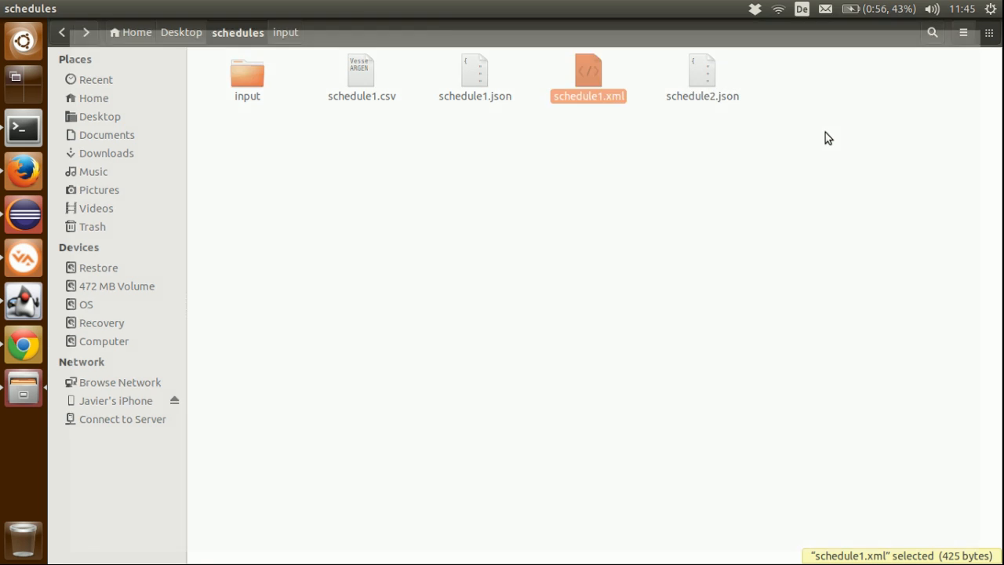
click(209, 101)
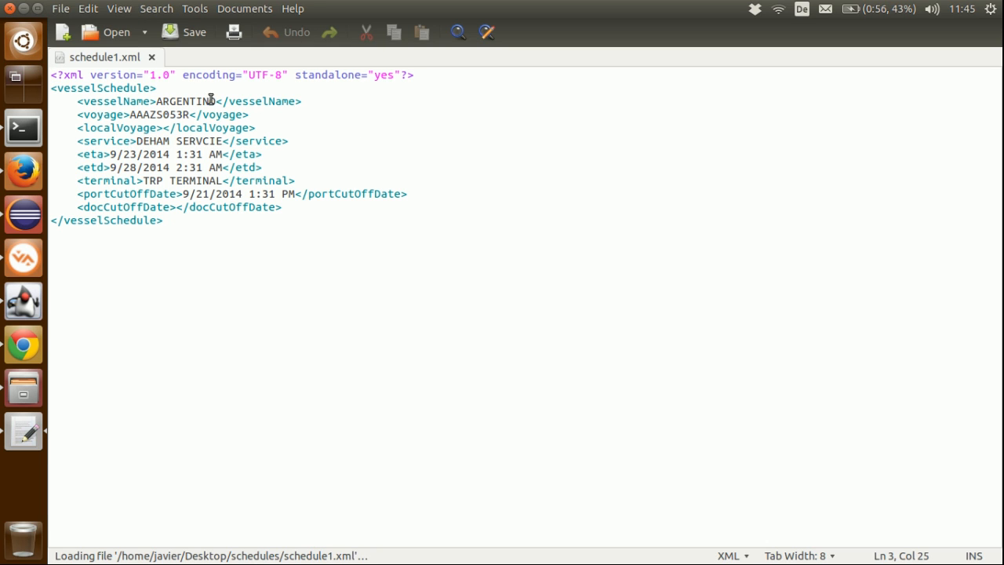
text(-)
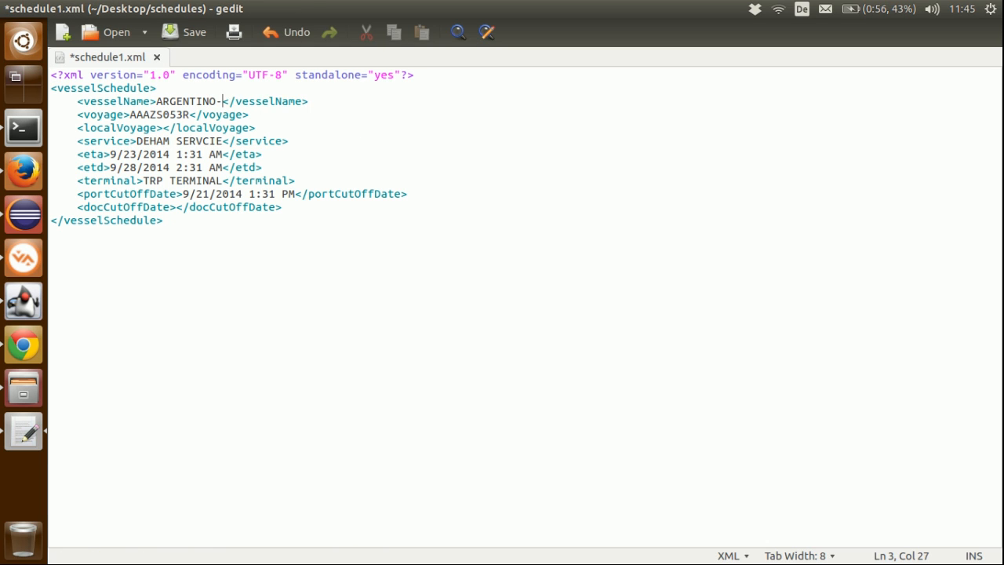
text(2)
key(ctrl+s)
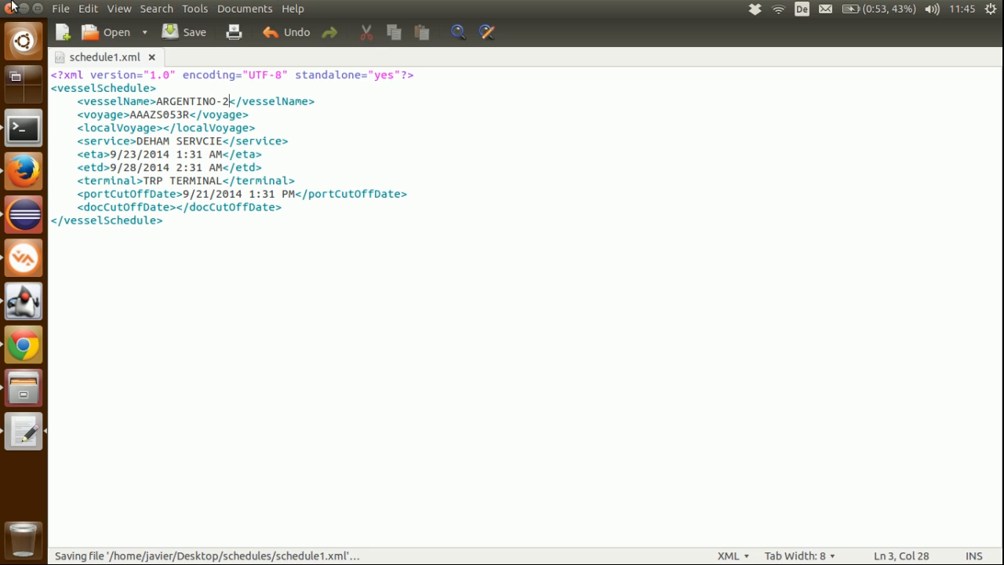
click(9, 7)
Step: Move schedule1.xml into the input folder and go back to the schedules folder
drag(606, 95, 252, 88)
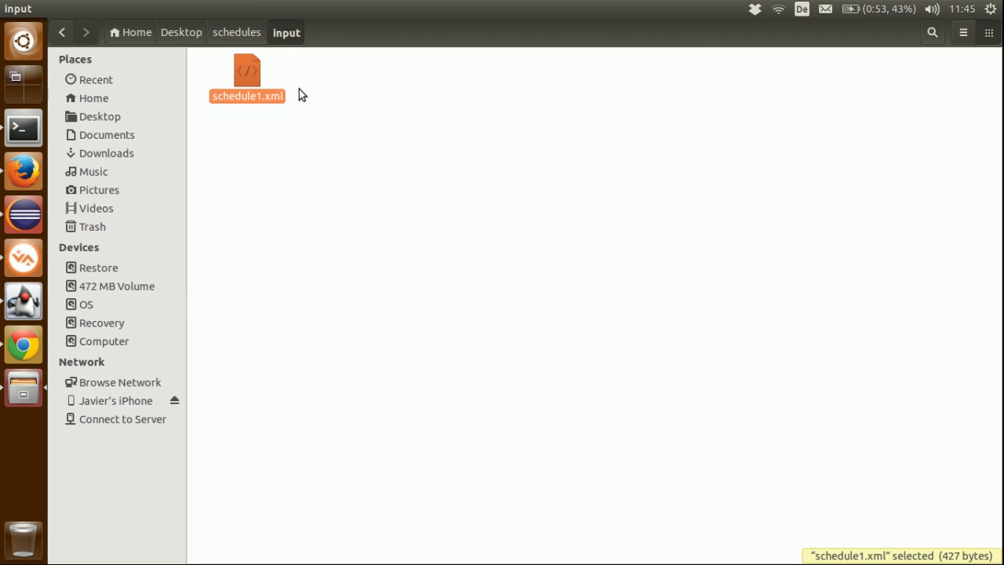
click(234, 32)
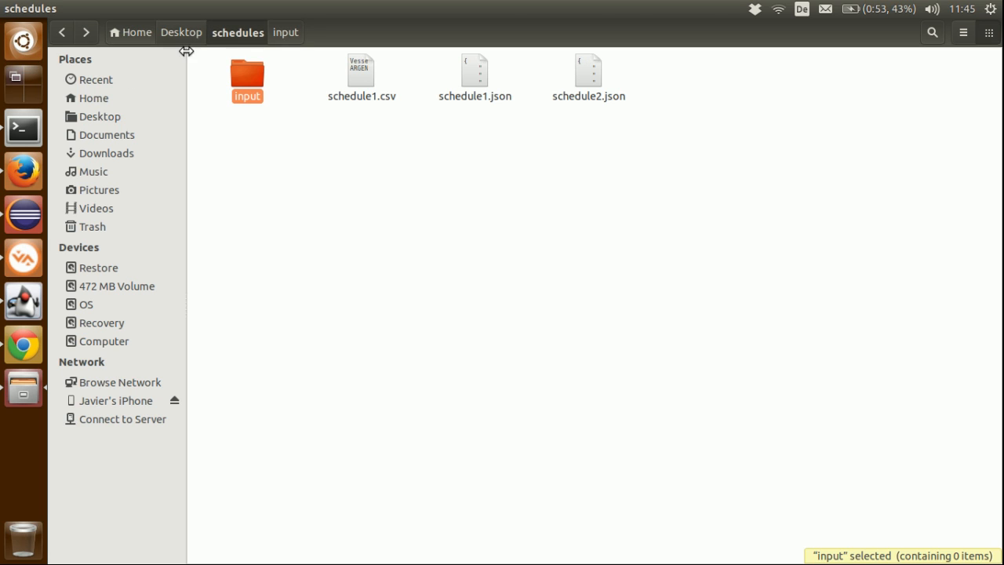
Step: Switch to Event Fabric in Firefox, inspect the vessel name in the ActiveMQ source's latest event, and close the output
key(alt+Tab)
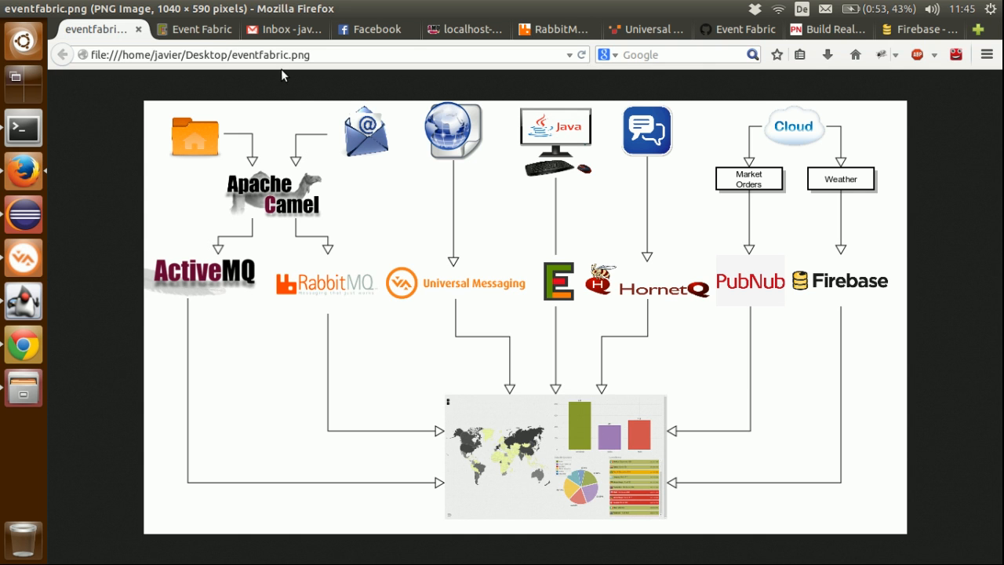
click(196, 31)
click(270, 185)
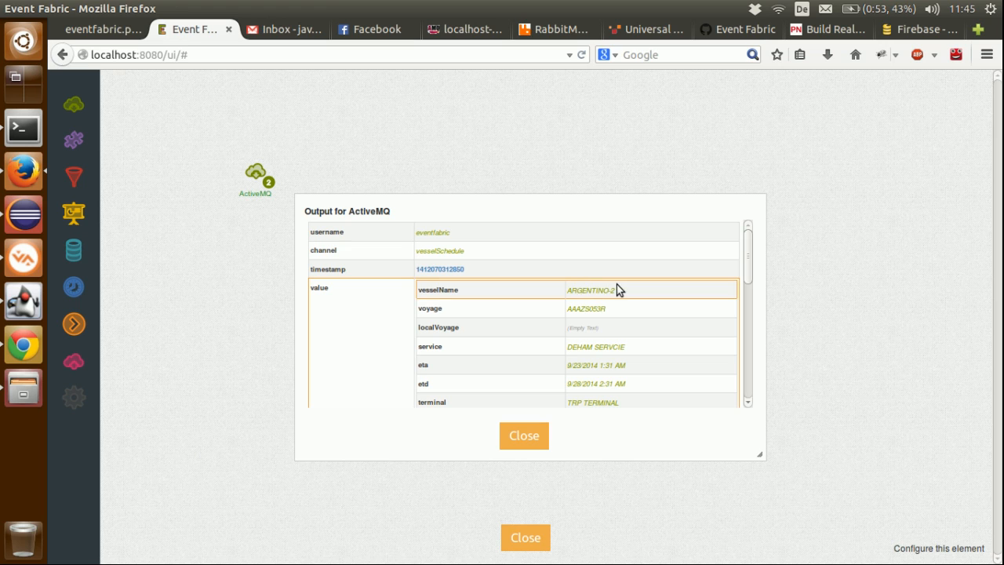
click(524, 436)
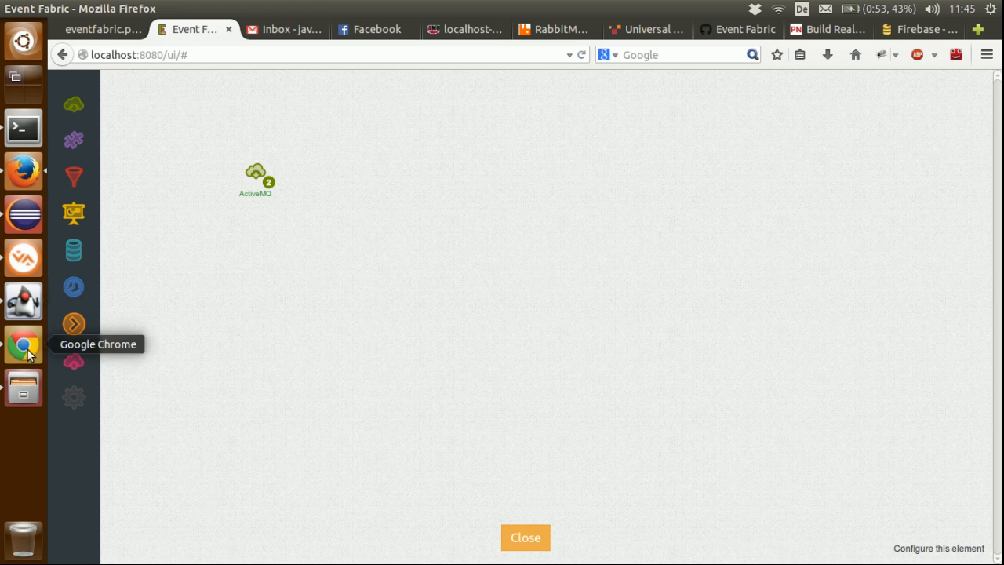
Step: Open schedule2.json from the schedules folder in gedit, check its vessel name, and close the file
click(23, 386)
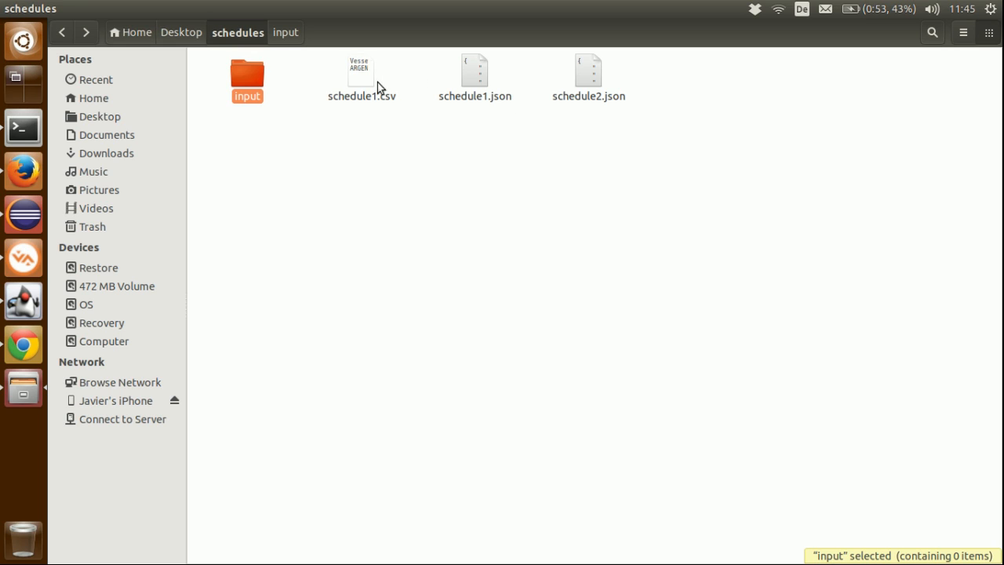
right_click(582, 83)
click(591, 92)
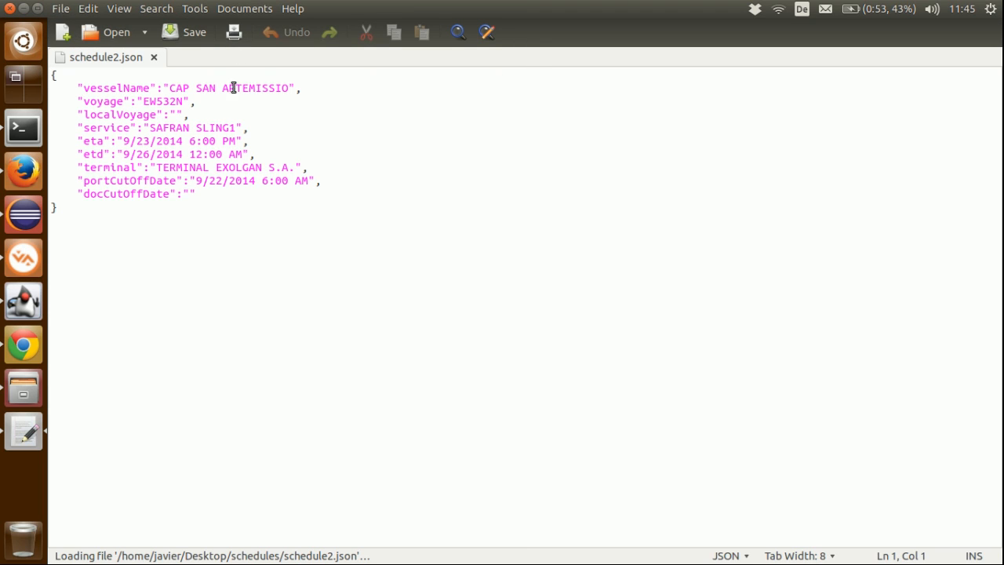
drag(288, 88, 163, 88)
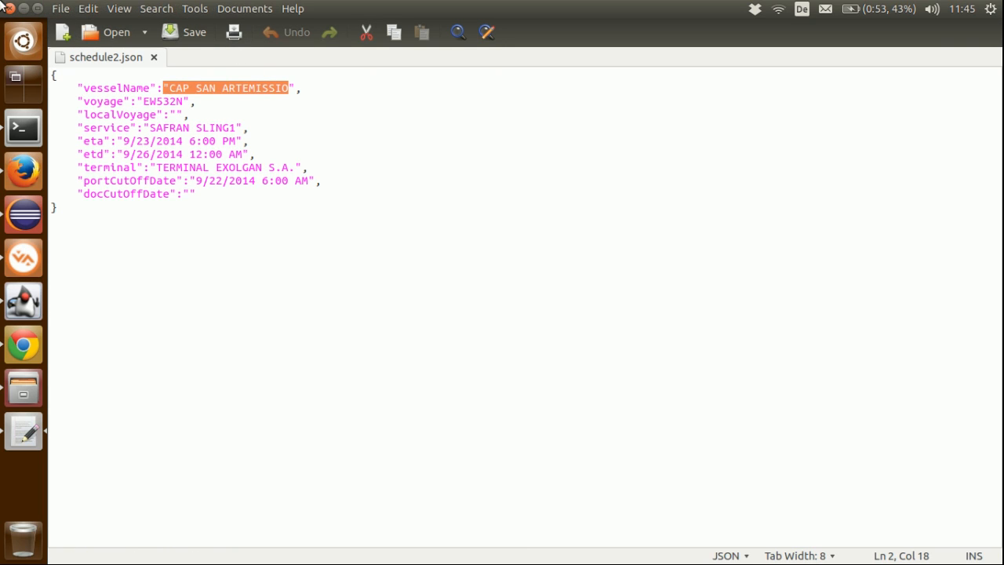
click(8, 7)
Step: Move schedule2.json into the input folder and check whether the file has been picked up from there
drag(580, 78, 250, 100)
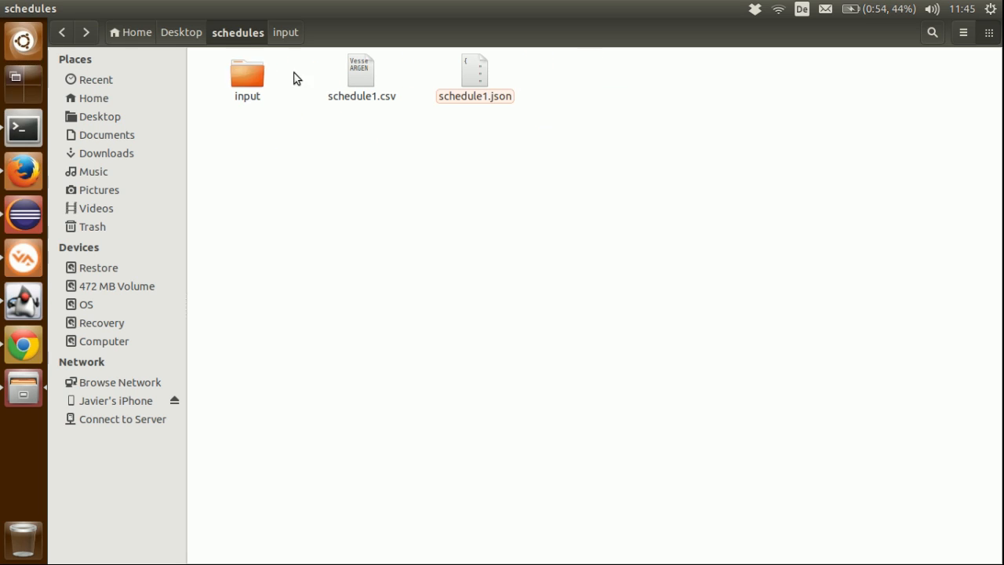
double_click(258, 76)
click(245, 33)
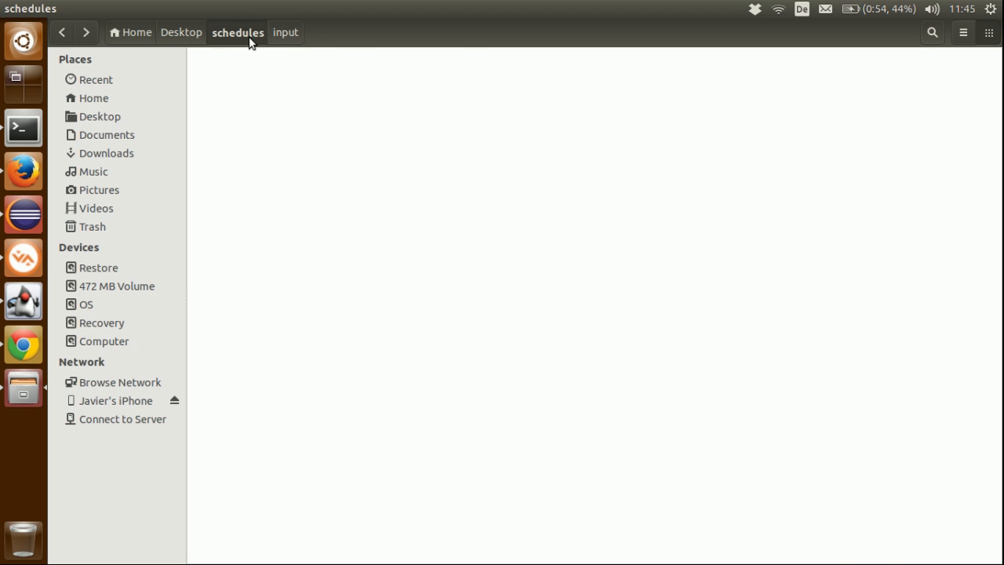
Step: Inspect the ActiveMQ source's newest event in Event Fabric in Firefox, and review the RabbitMQ path in the eventfabric.png diagram
click(24, 172)
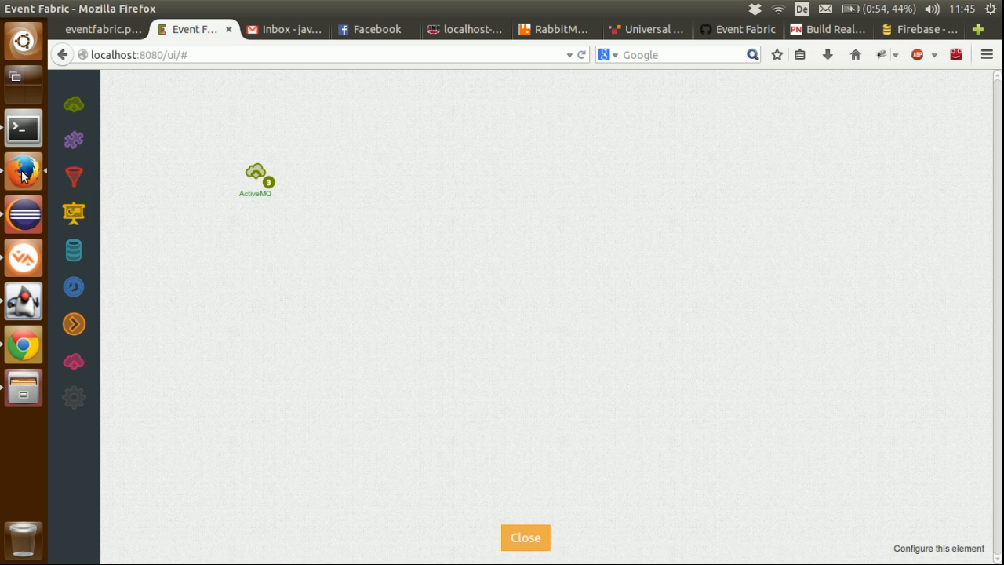
click(267, 182)
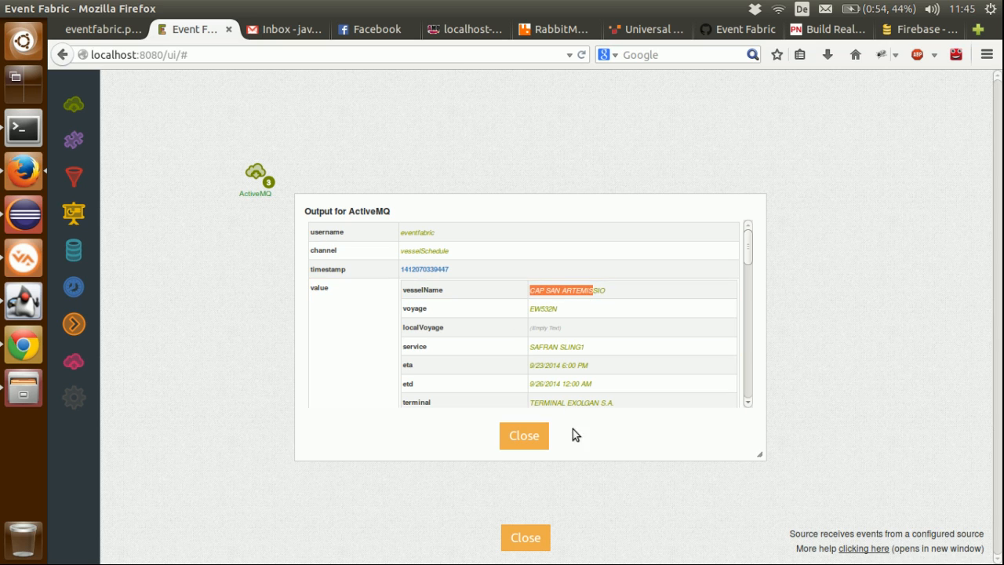
click(535, 436)
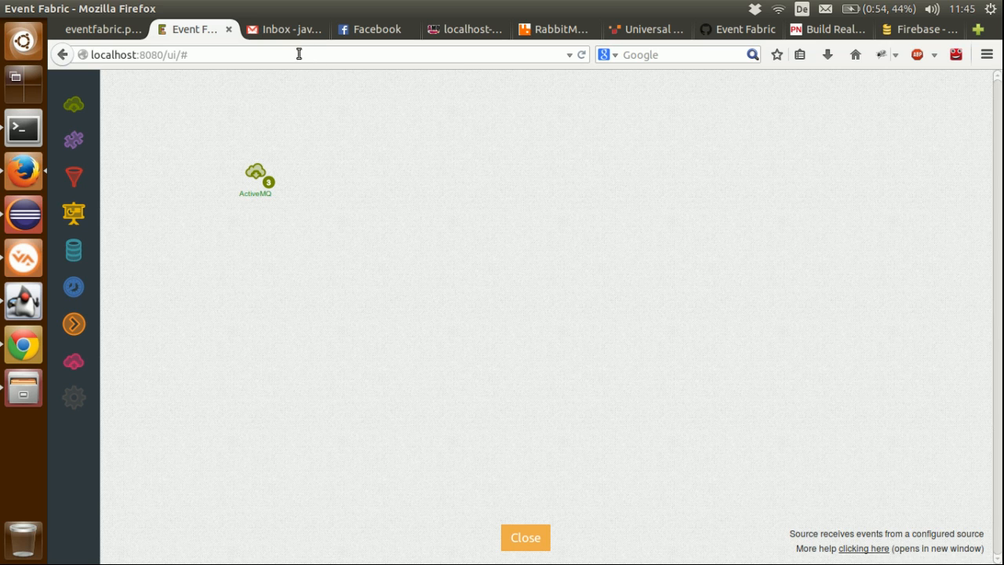
click(128, 32)
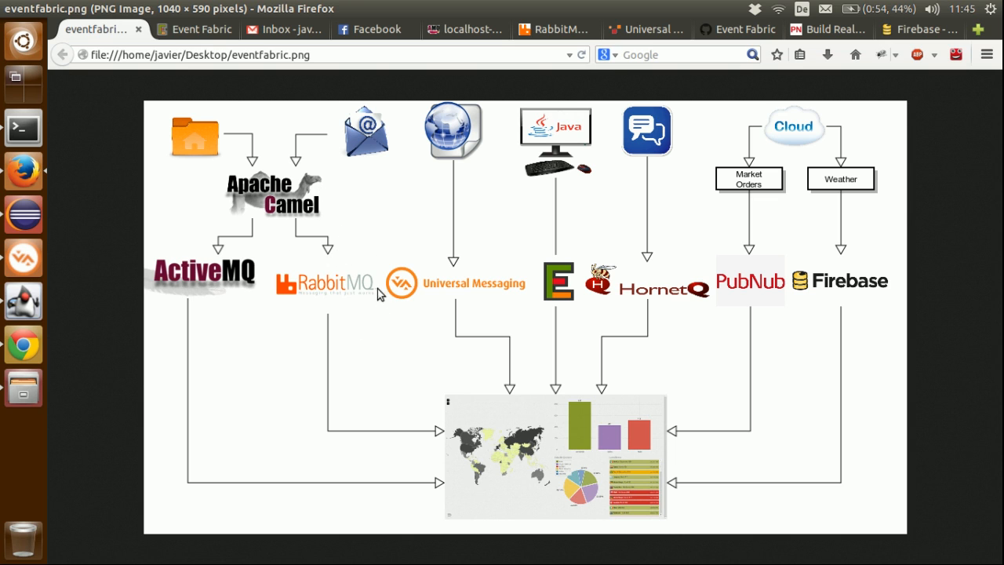
Step: Add a second event source below ActiveMQ on the Event Fabric canvas and set its type to Stomp
click(194, 29)
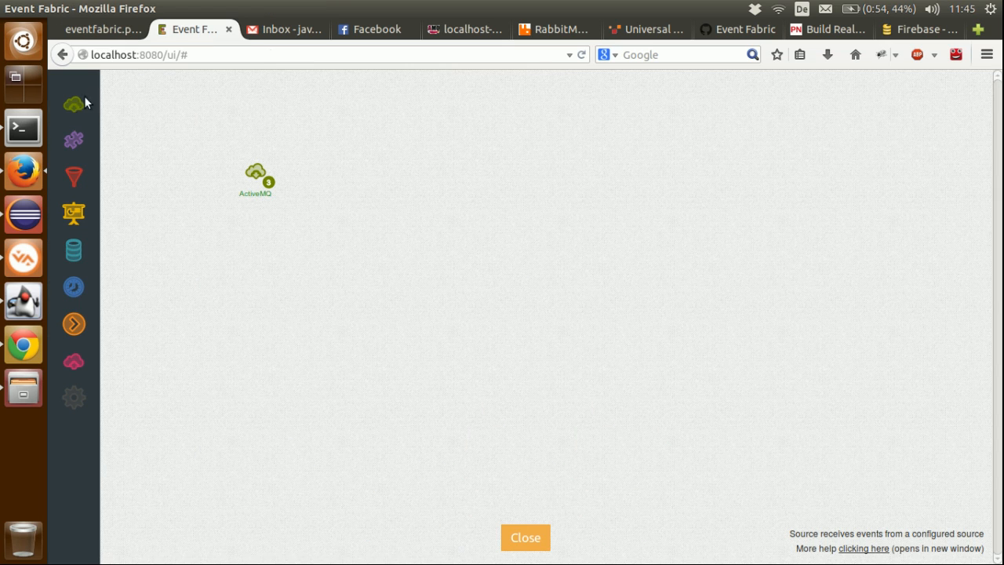
drag(86, 112, 258, 249)
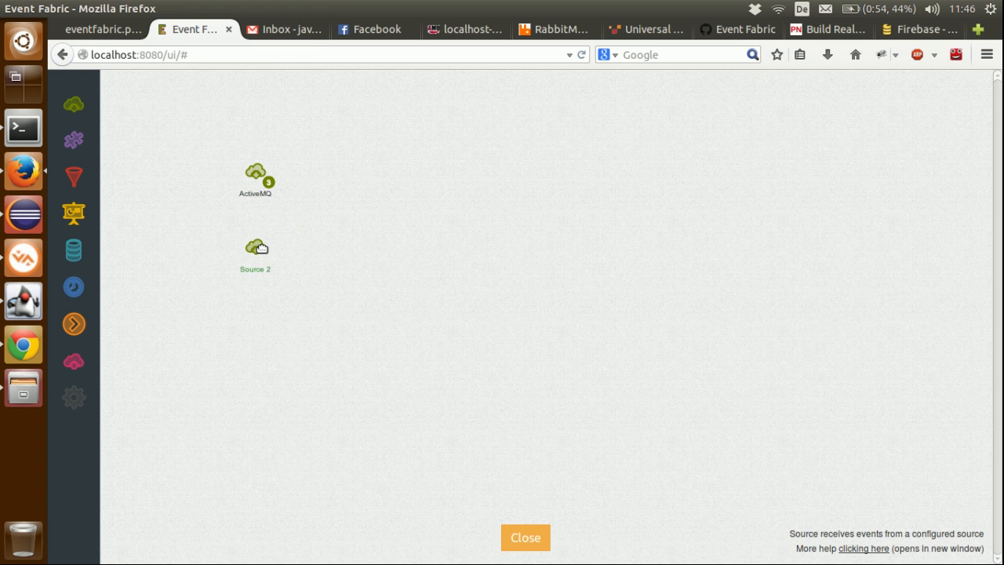
mouse_move(231, 244)
click(216, 222)
click(554, 311)
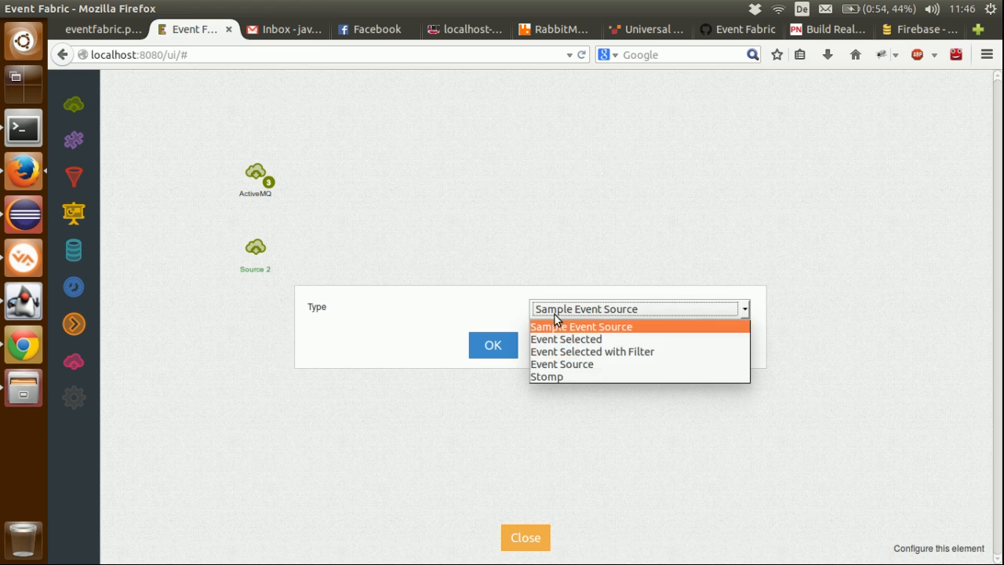
click(543, 377)
click(509, 350)
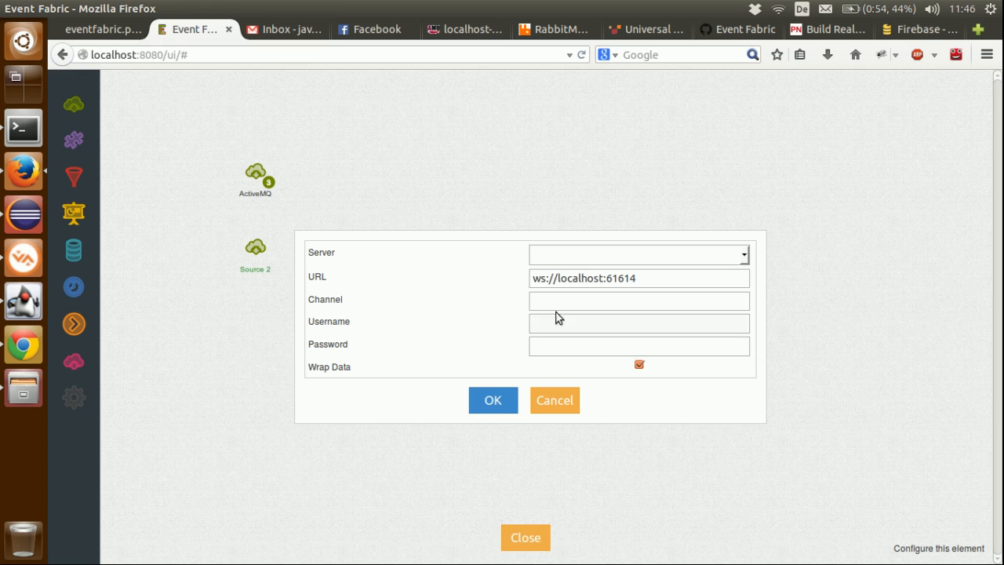
Step: Set the new source's server to RabbitMQ and its URL to ws://localhost:15674/stomp
click(590, 256)
click(569, 295)
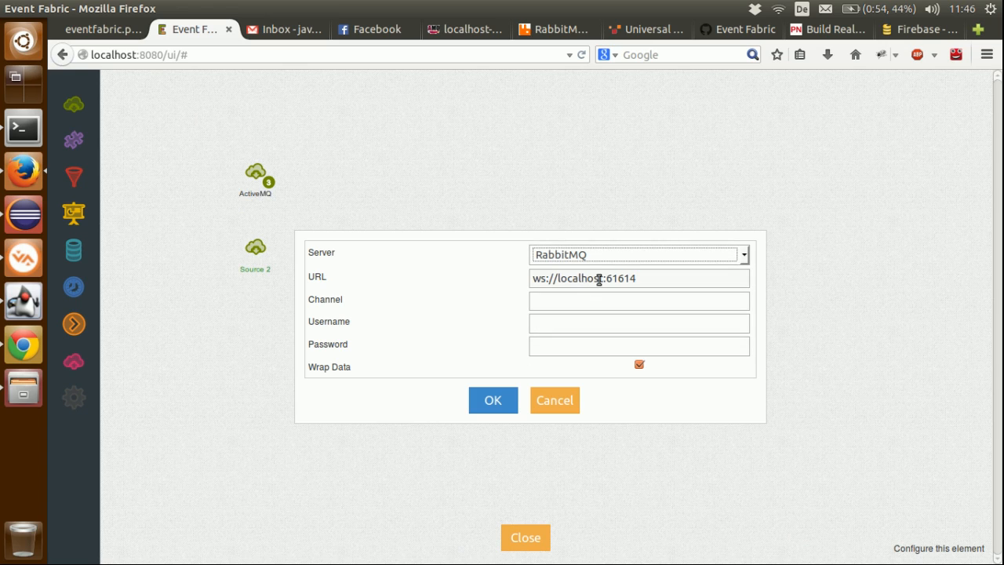
click(636, 279)
drag(613, 280, 660, 281)
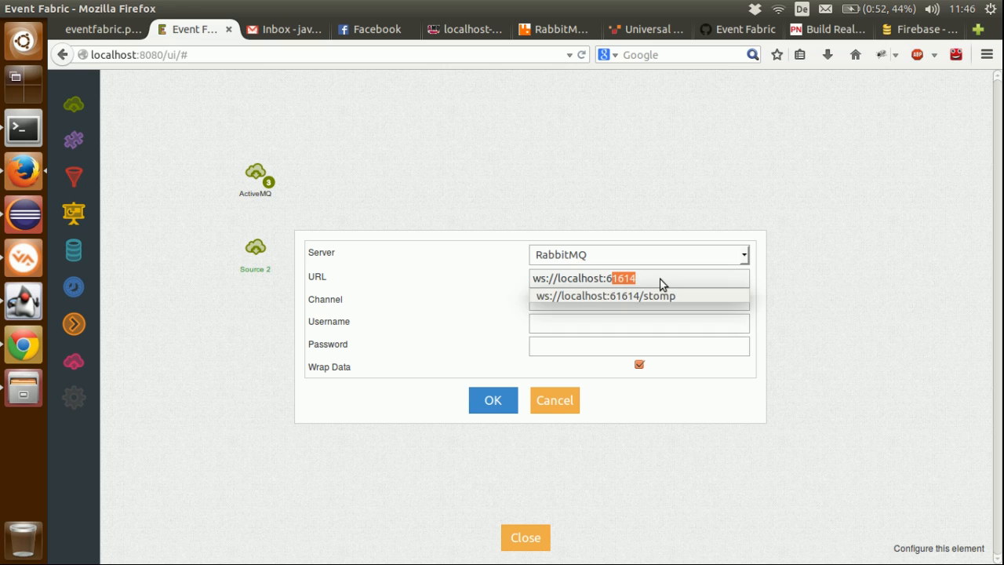
key(BackSpace)
text(15674/stomp)
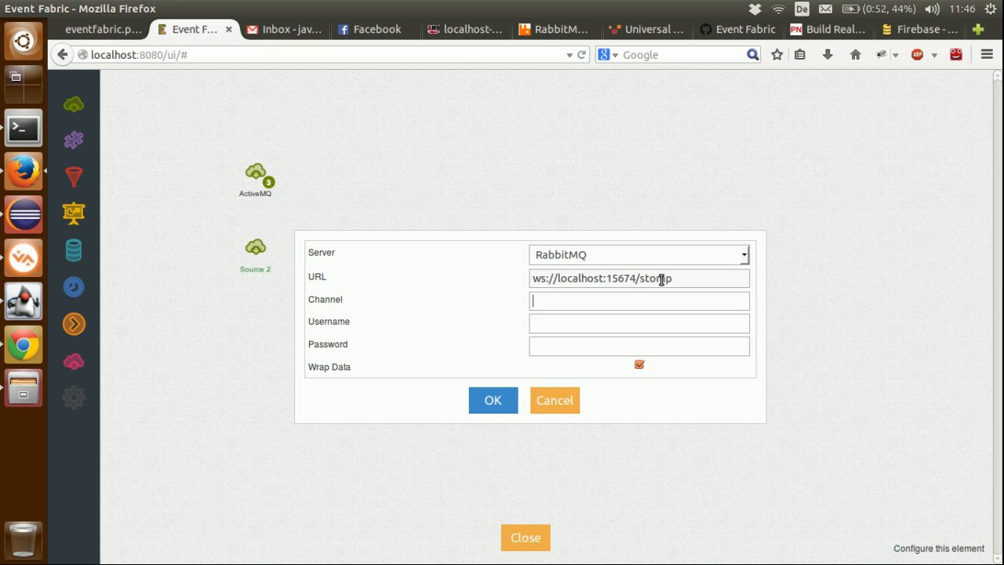
Step: Set the source's channel to vesselSchedule, enter the username and account password, and confirm the configuration
text(Schedule)
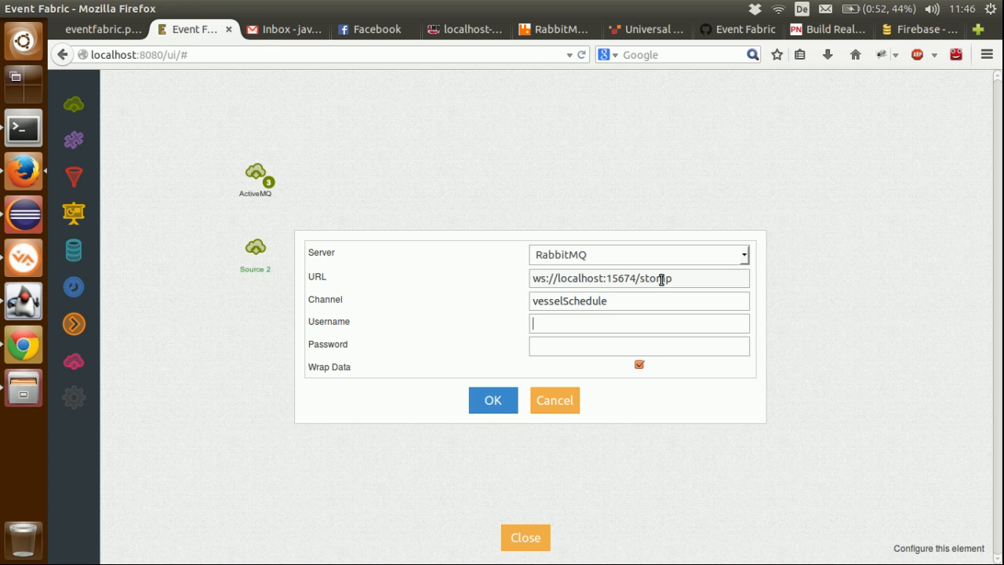
text(g)
key(Tab)
text(guest)
key(ctrl+a)
text(g)
click(488, 406)
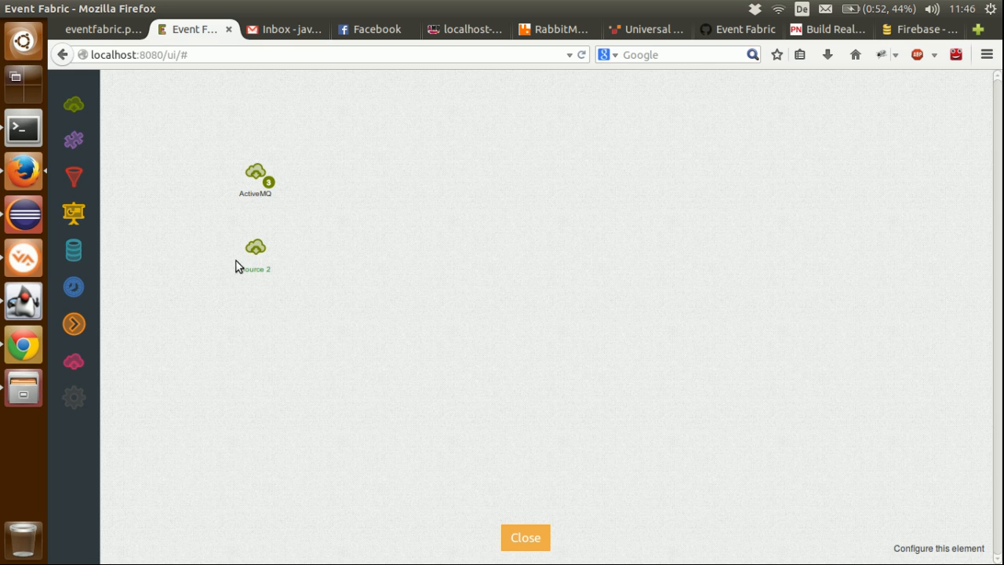
Step: Rename the second source on the Event Fabric canvas to RabbitMQ
double_click(259, 271)
text(Ra)
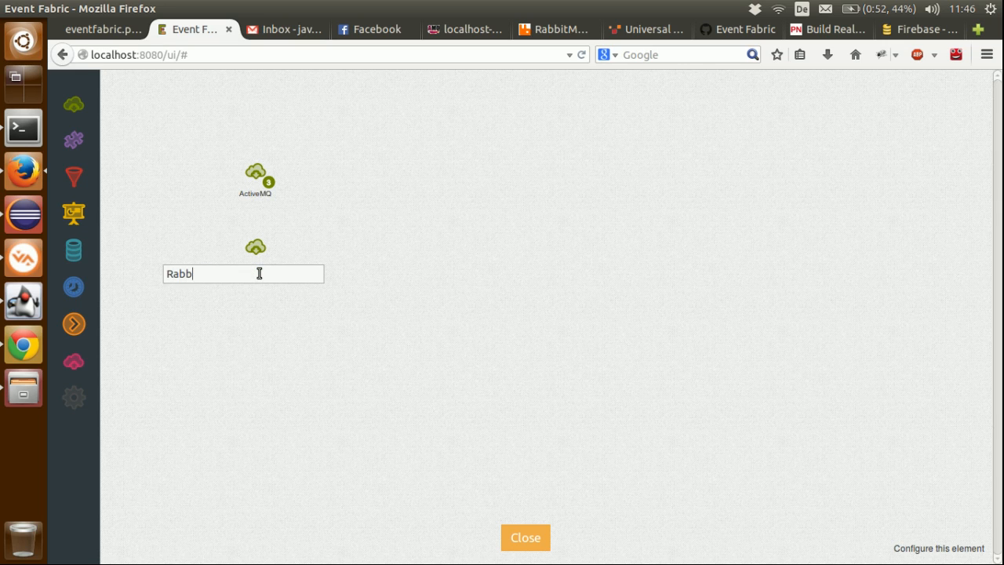
text(bitMQ)
text(b)
key(Return)
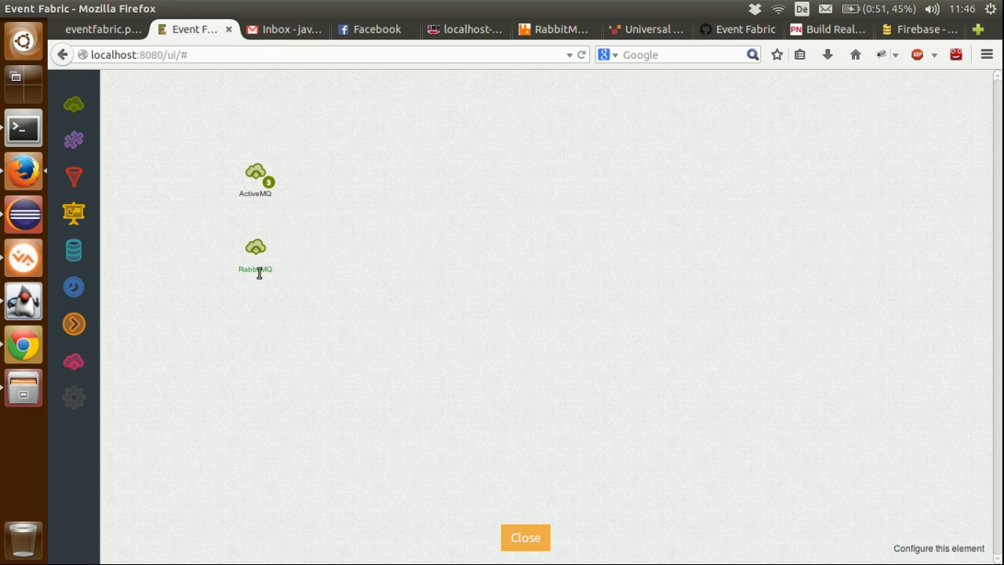
Step: Review the IMAP mail route's source URI in camel-context.xml in Eclipse, including its account, unseen, delay and search-term parameters
click(23, 213)
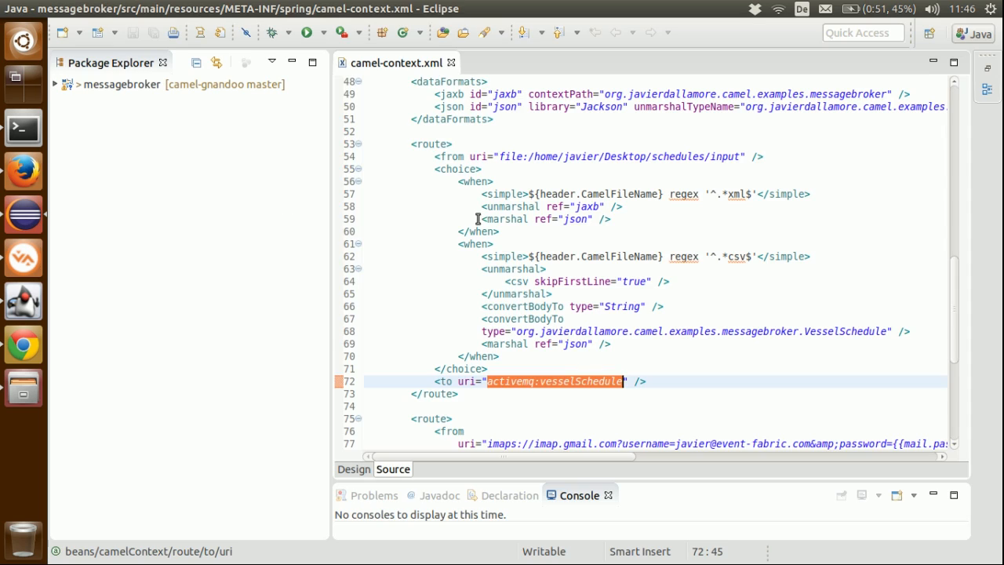
scroll(480, 223, down, 3)
scroll(480, 223, down, 2)
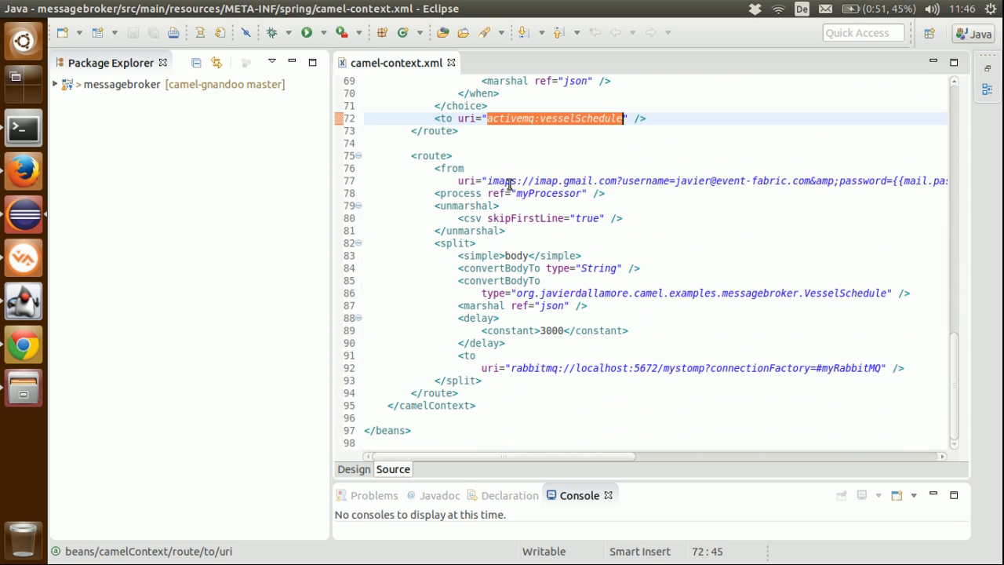
click(680, 181)
drag(680, 181, 809, 179)
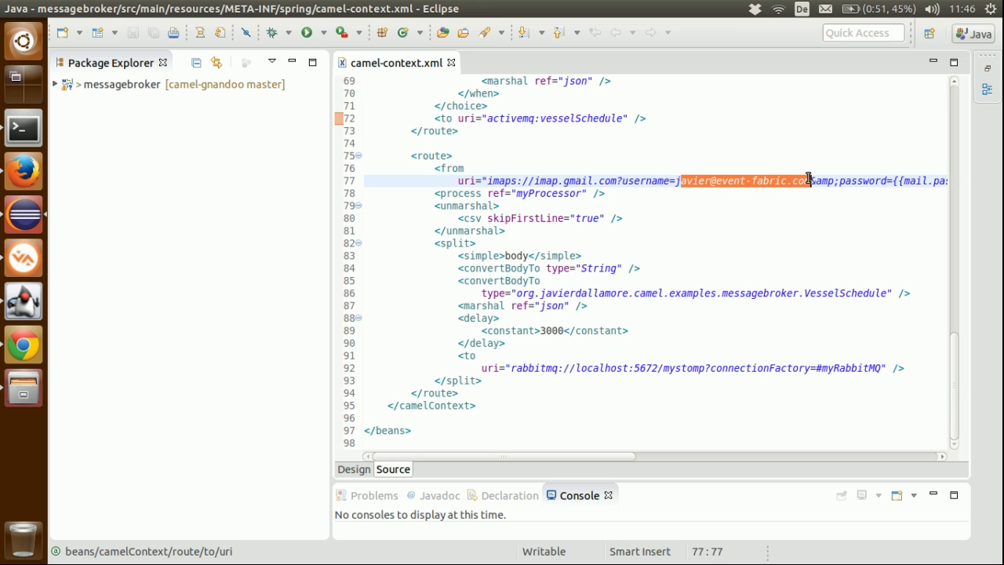
drag(439, 458, 661, 457)
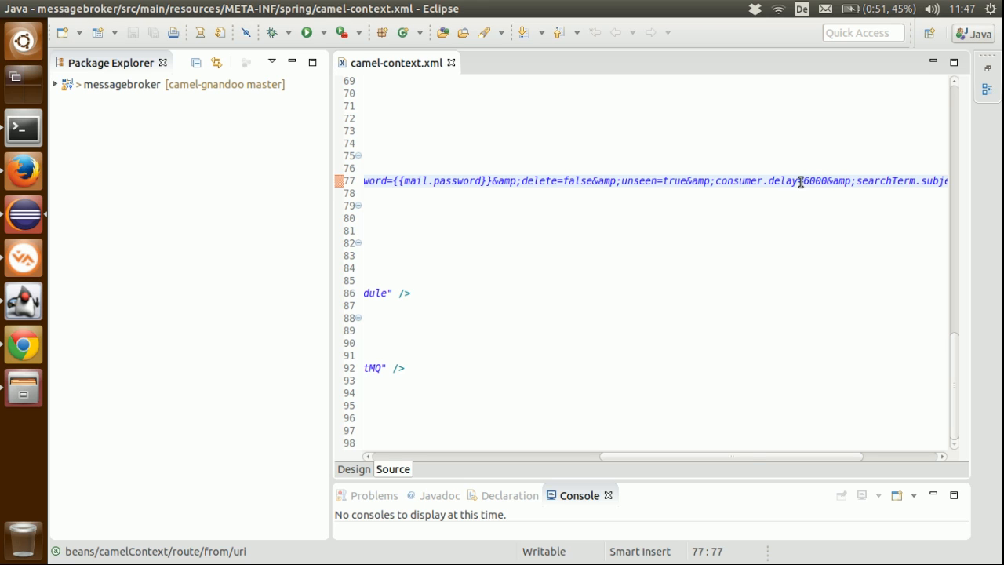
drag(752, 454, 840, 450)
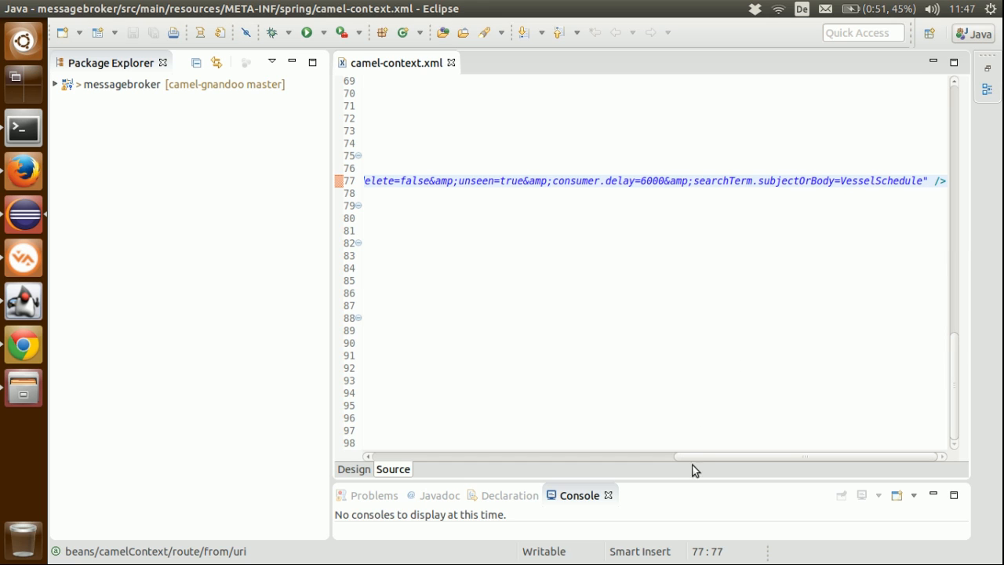
drag(697, 457, 363, 471)
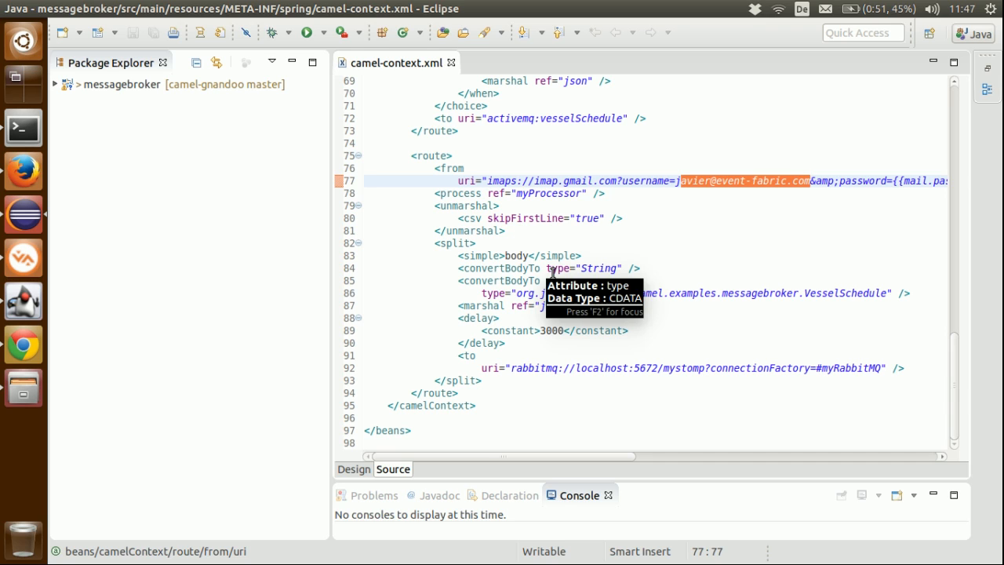
Step: Examine the RabbitMQ destination URI at the end of the mail route
double_click(540, 364)
click(782, 369)
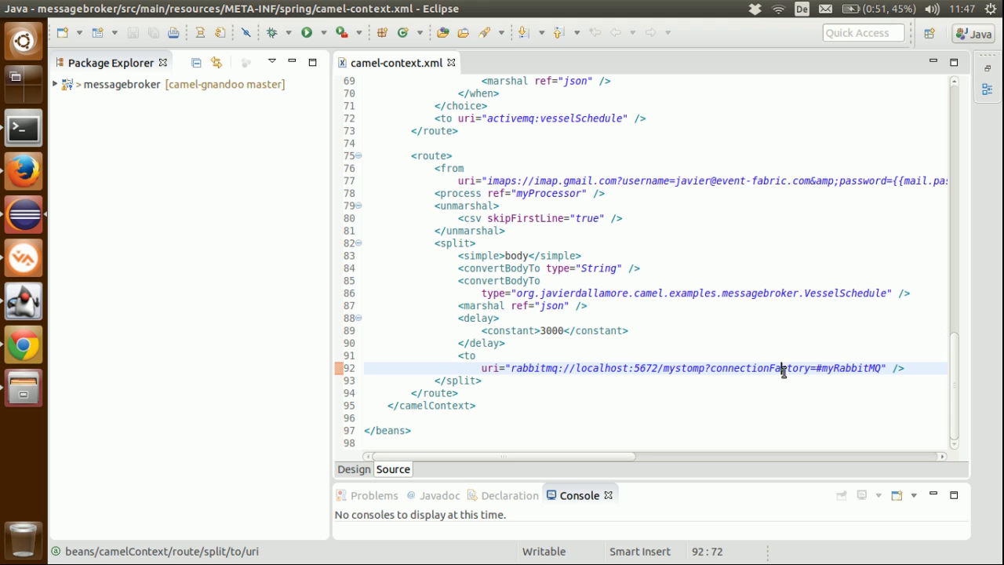
double_click(686, 368)
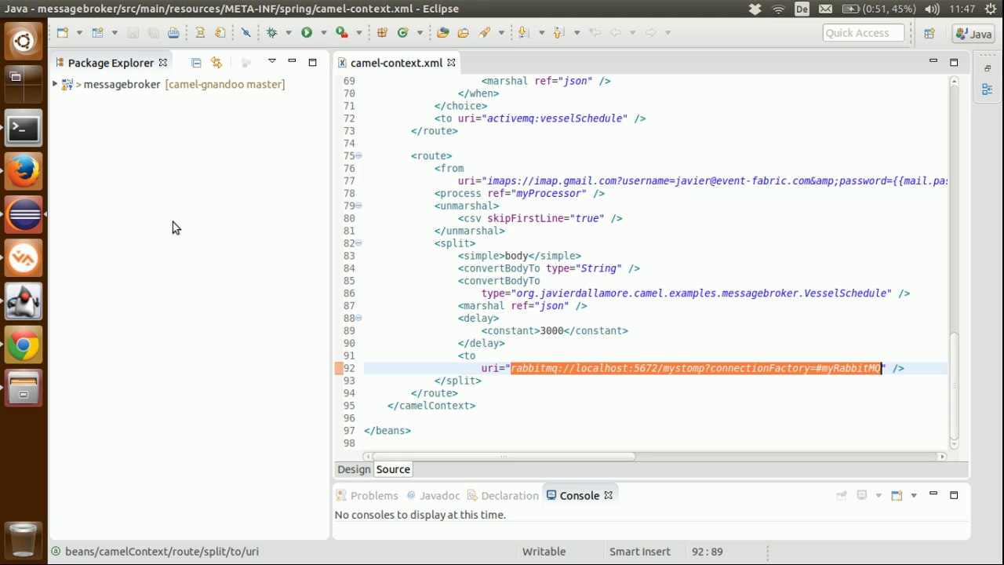
Step: Open schedules.csv from the Desktop folder in LibreOffice Calc with the default import settings, review its vessel rows, and close it
click(30, 192)
click(291, 25)
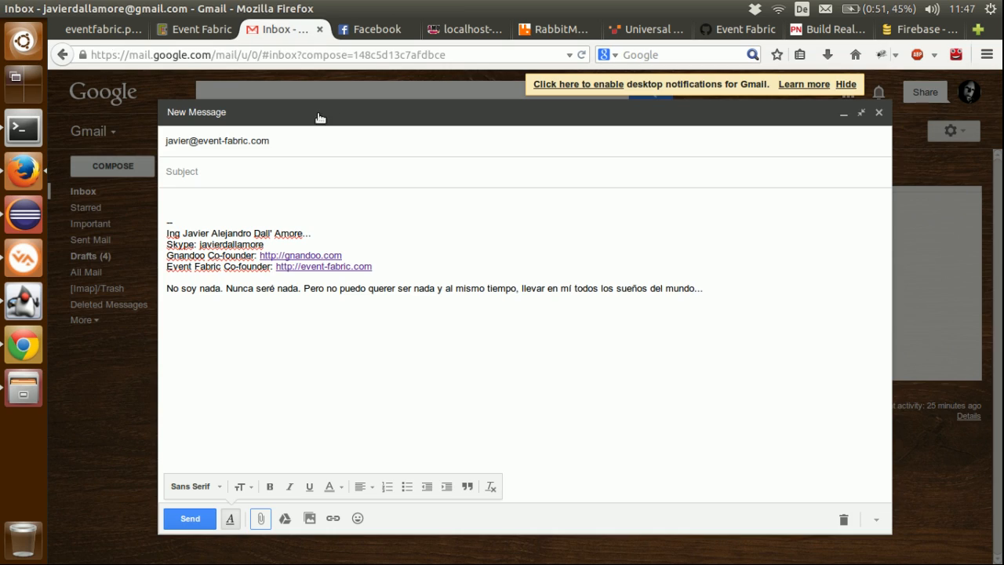
click(36, 389)
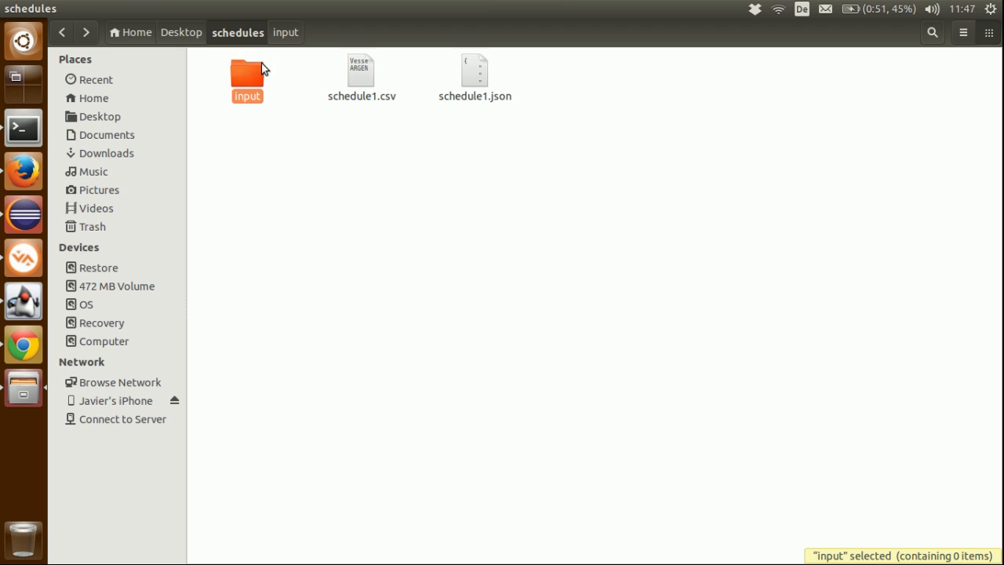
click(187, 36)
right_click(475, 78)
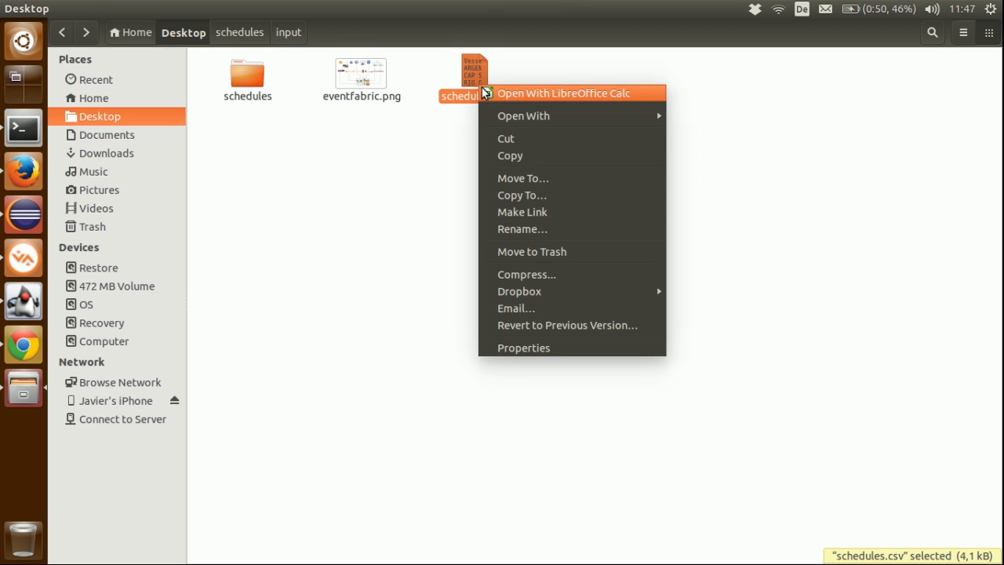
mouse_move(529, 118)
click(571, 95)
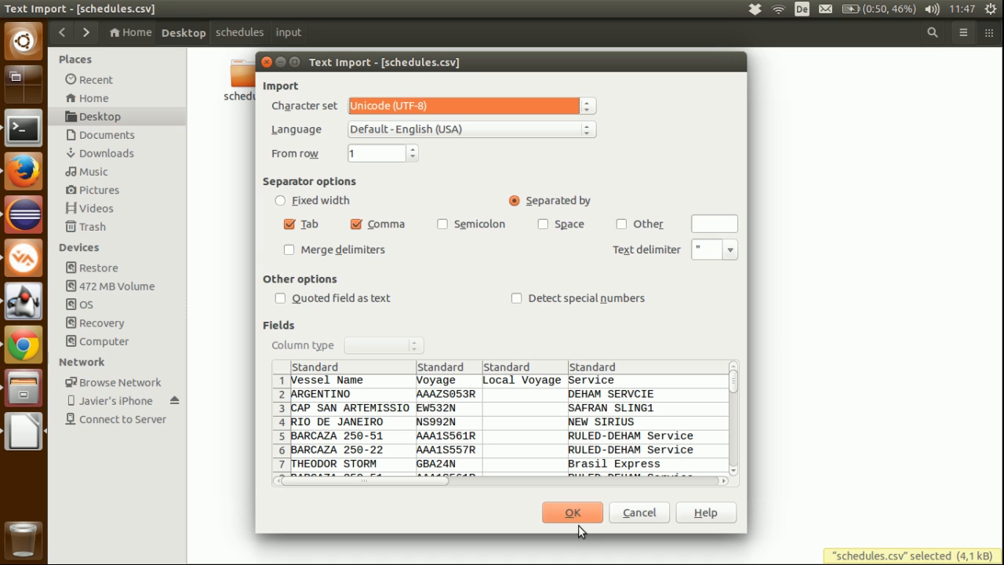
click(578, 523)
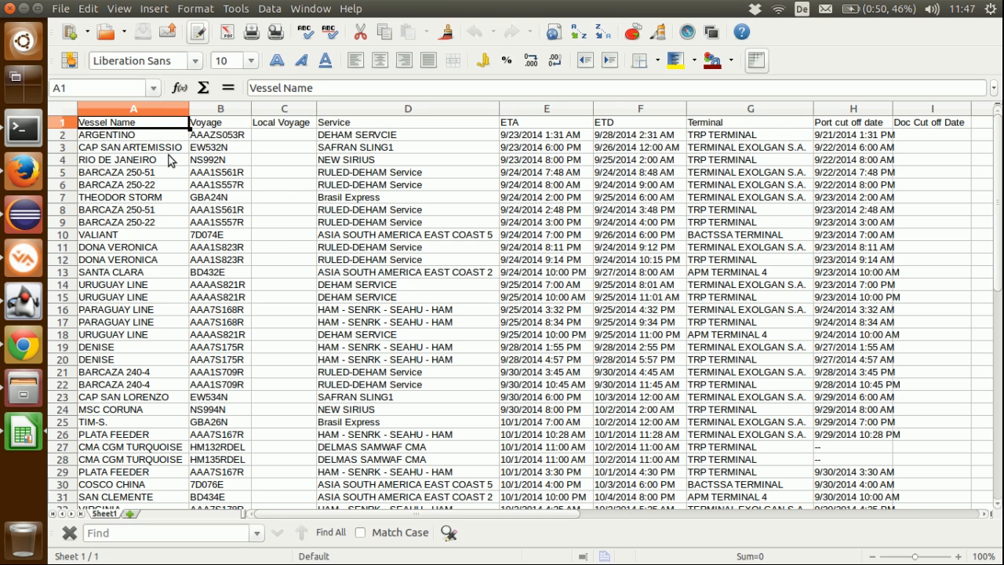
scroll(188, 177, down, 4)
scroll(188, 177, up, 4)
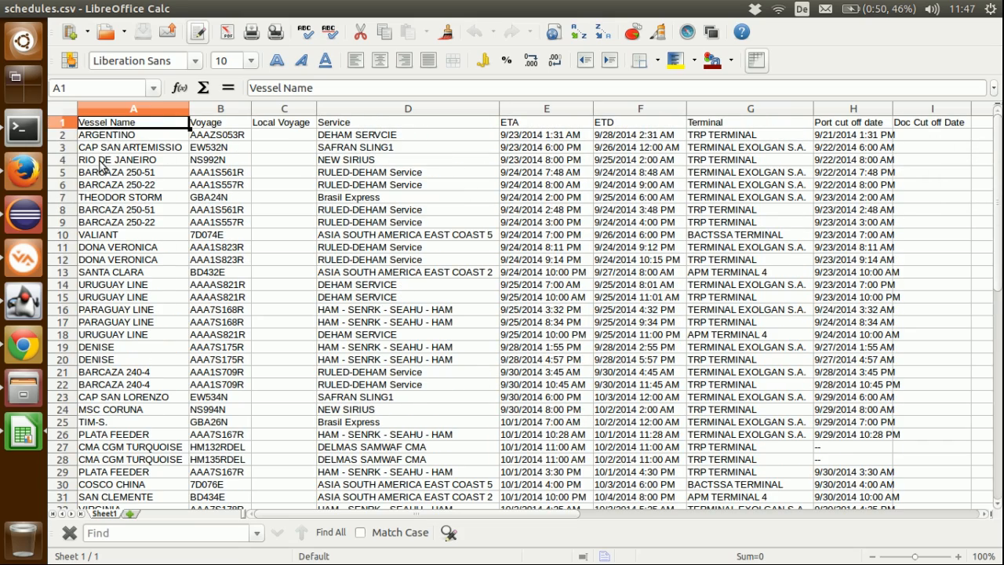
click(9, 10)
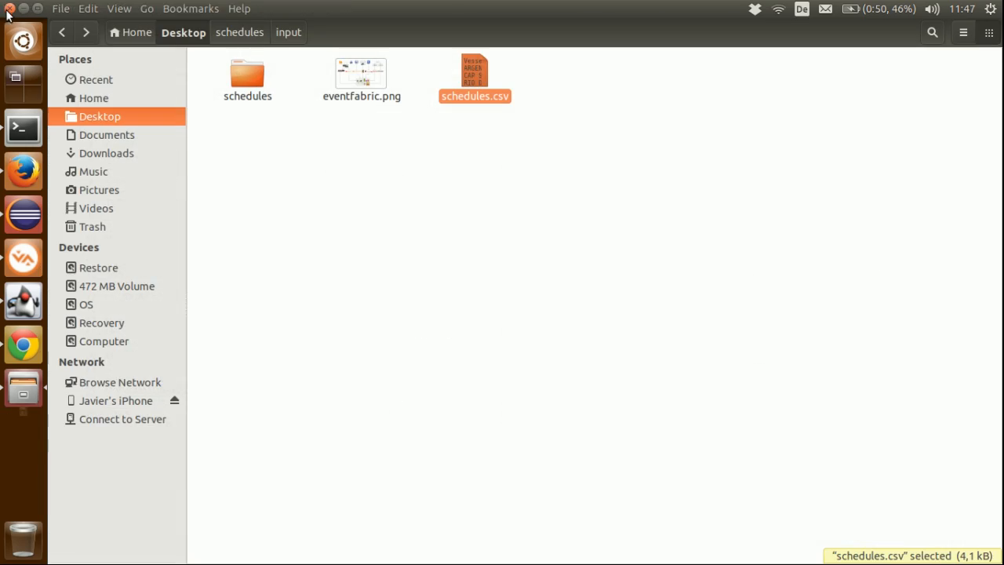
Step: Check the mail route's delay constant in camel-context.xml in Eclipse
click(16, 231)
double_click(551, 331)
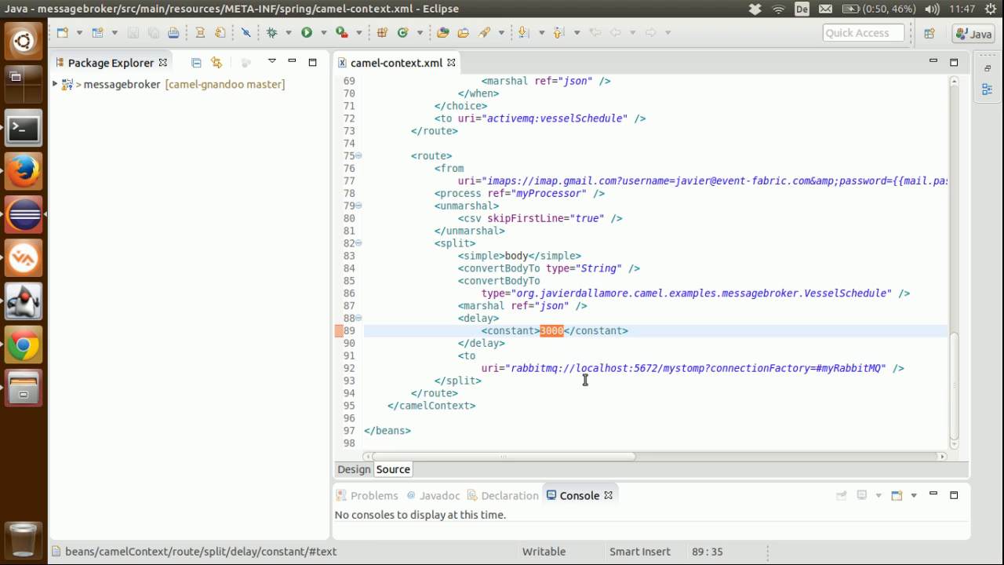
Step: Give the open Gmail draft in Firefox the subject VesselSchedule, attach schedules.csv, and send it
click(24, 170)
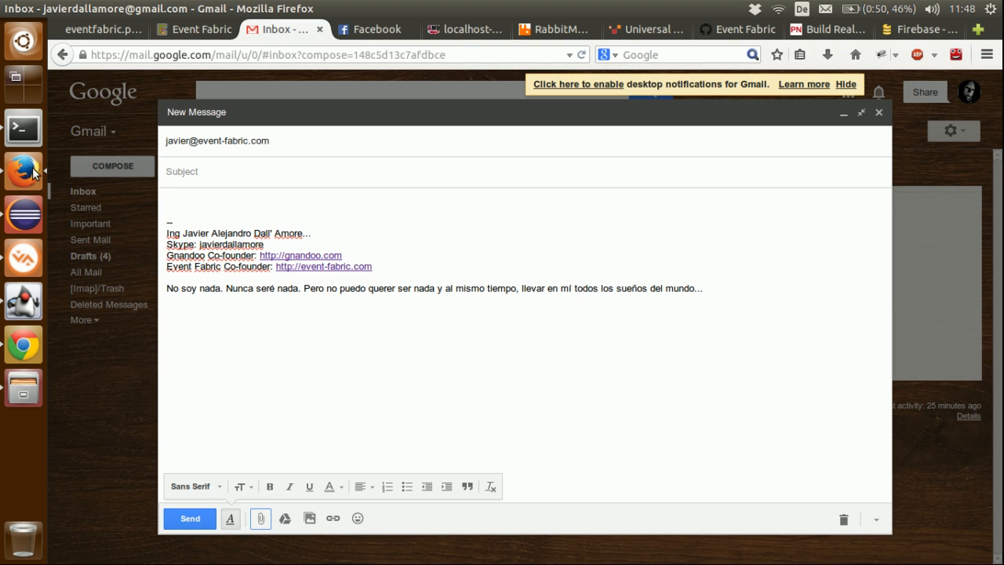
click(195, 168)
text(VesselSchedule)
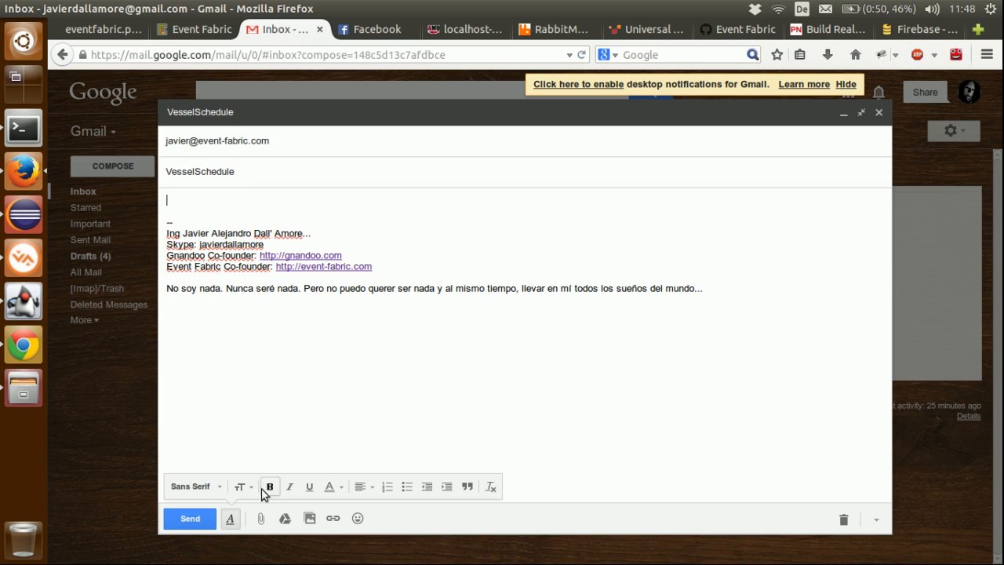
click(261, 518)
double_click(421, 183)
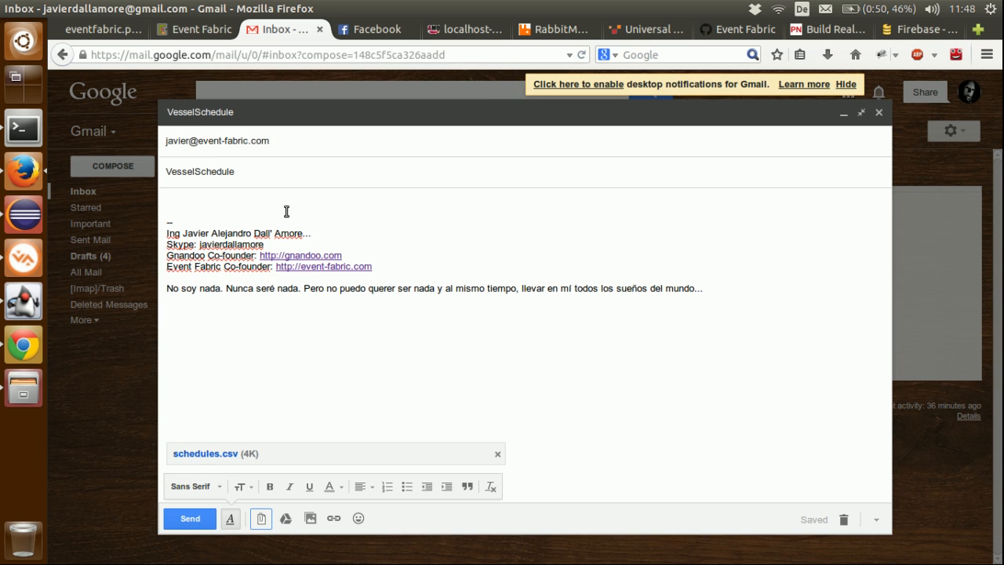
click(191, 519)
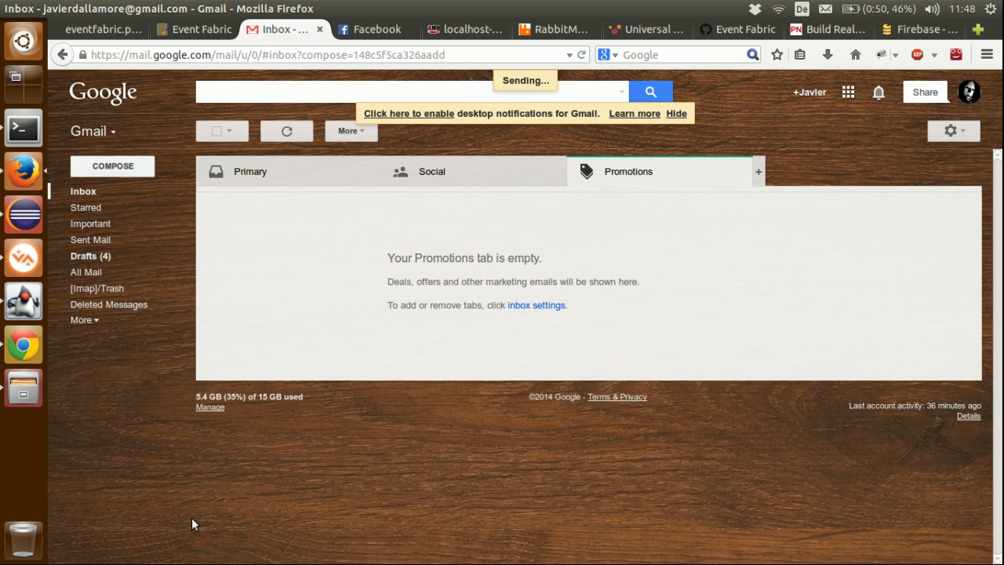
Step: Inspect the RabbitMQ source's latest output event in Event Fabric and close the output view
click(179, 32)
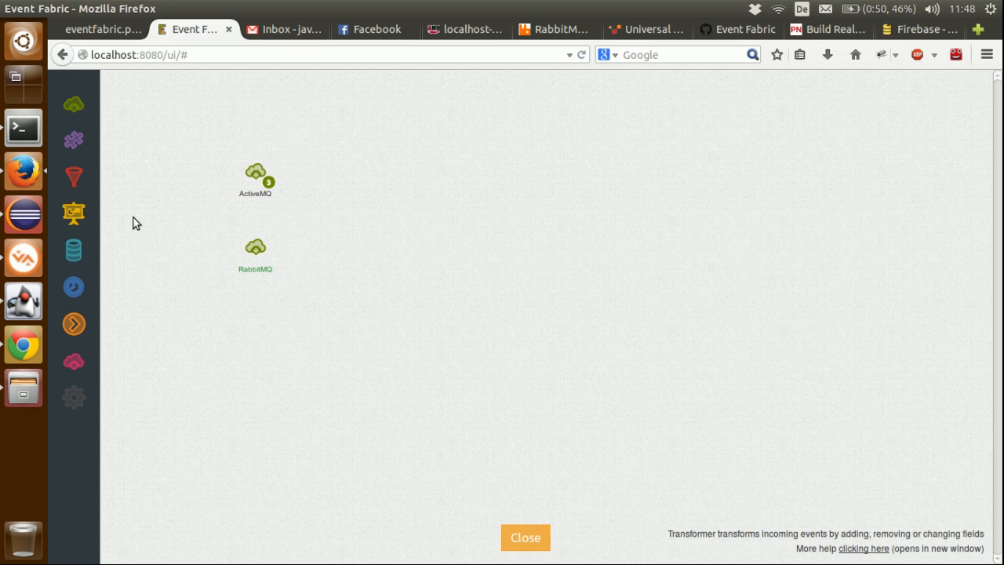
click(274, 264)
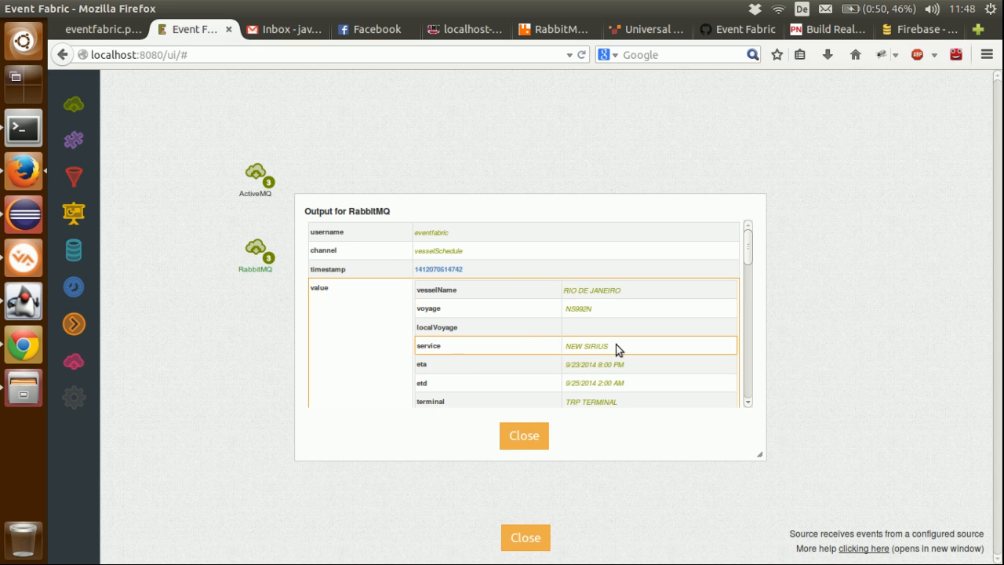
click(524, 436)
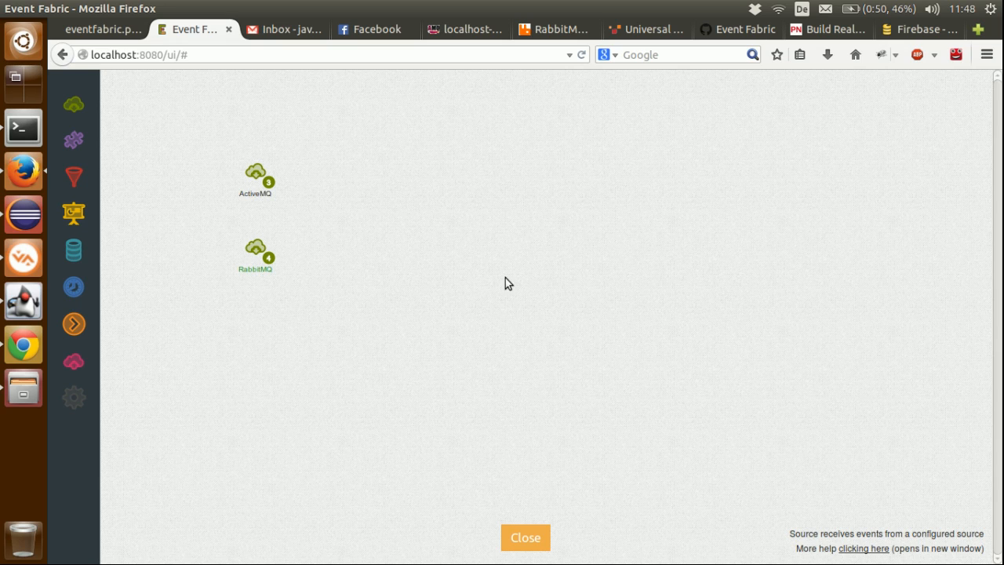
Step: Open the vesselSchedule queue in RabbitMQ Management and try to get 1 message from it
click(557, 30)
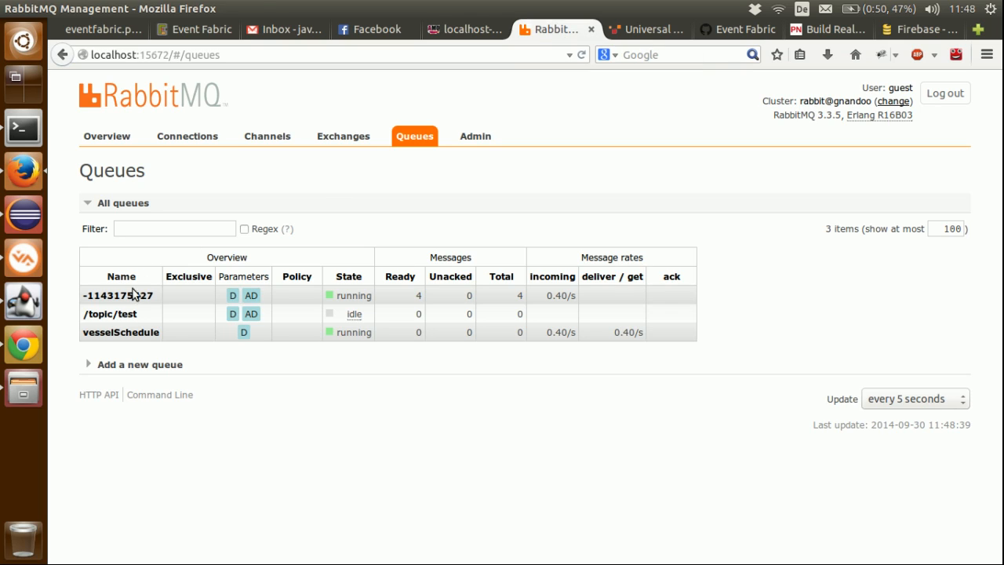
click(118, 333)
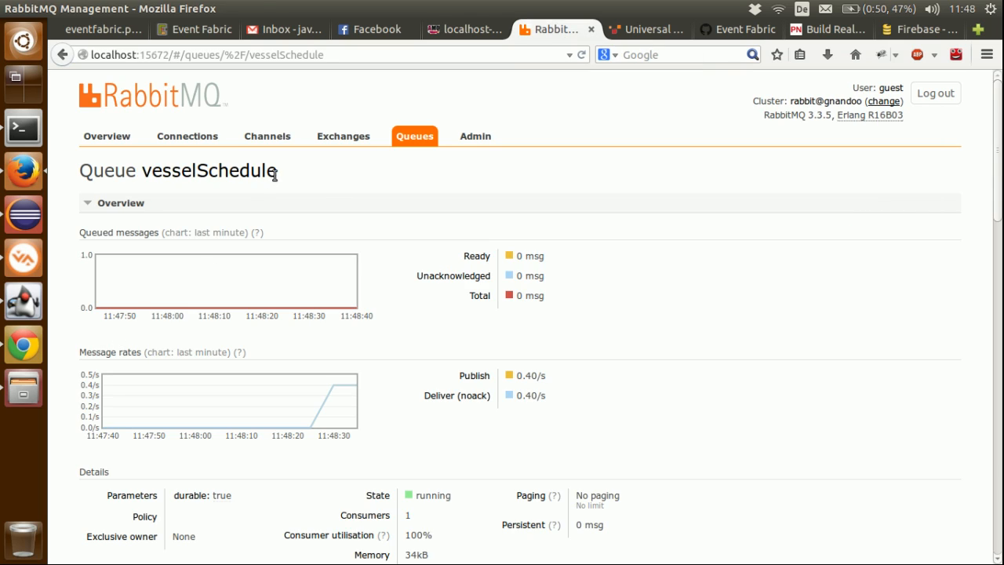
scroll(286, 165, down, 15)
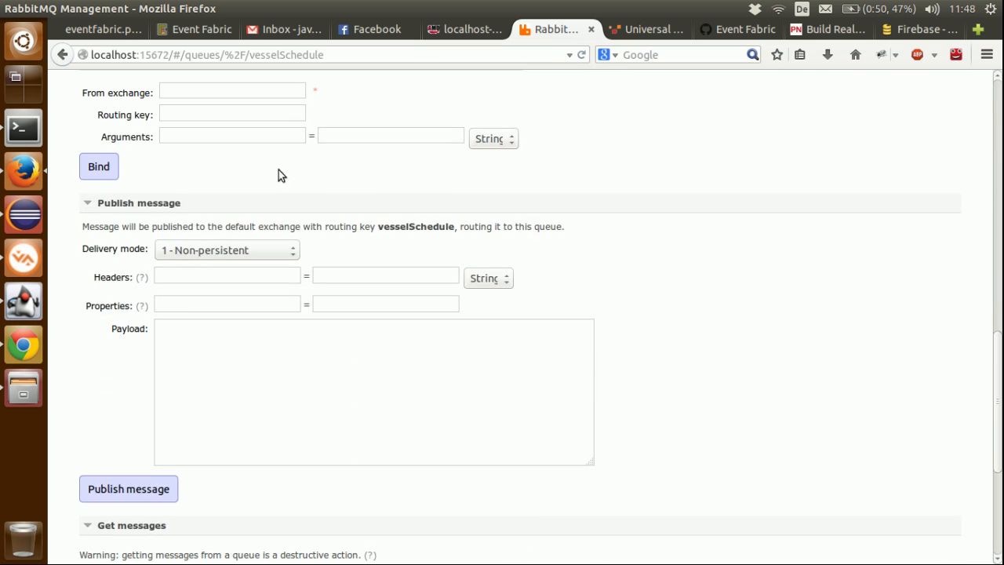
scroll(183, 300, down, 4)
click(139, 409)
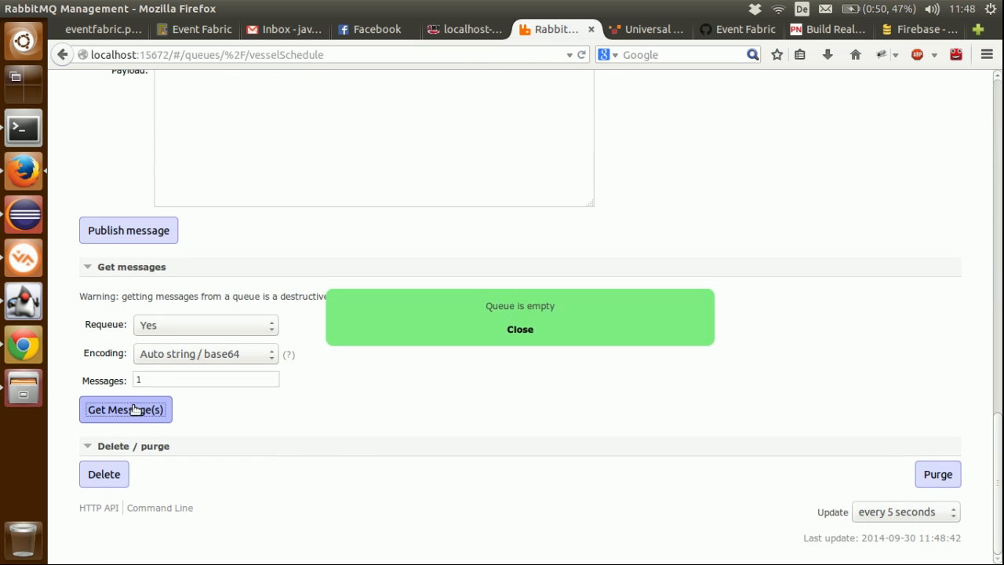
click(516, 329)
Step: Retry getting messages from the vesselSchedule queue, raising the number of messages to 5
double_click(173, 379)
click(157, 409)
click(524, 330)
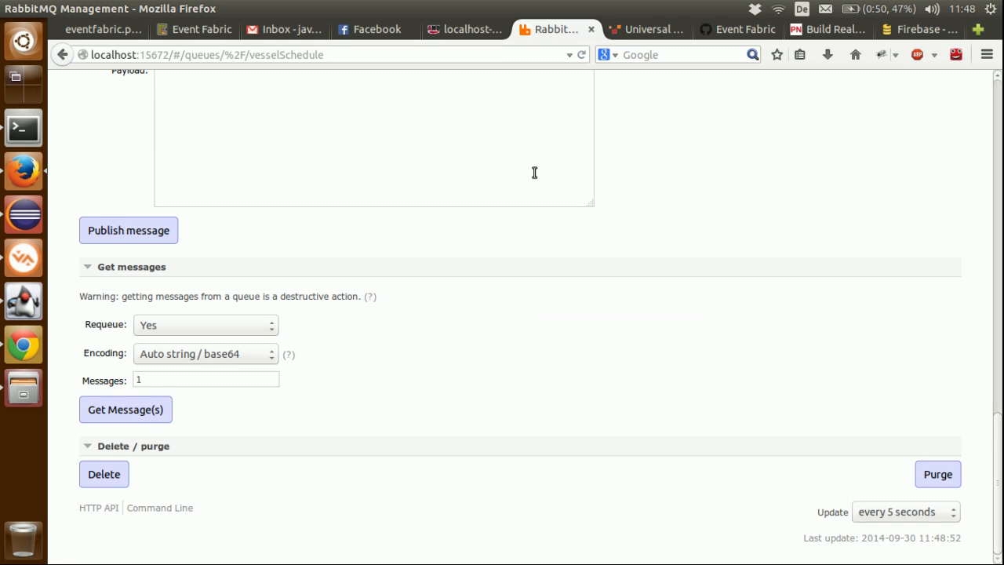
double_click(181, 381)
text(5)
click(133, 412)
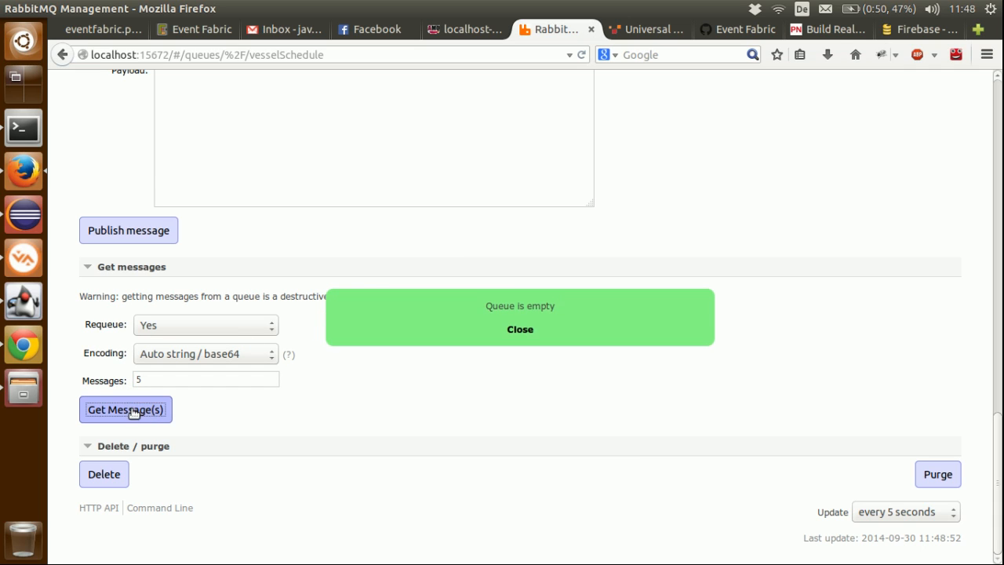
click(521, 330)
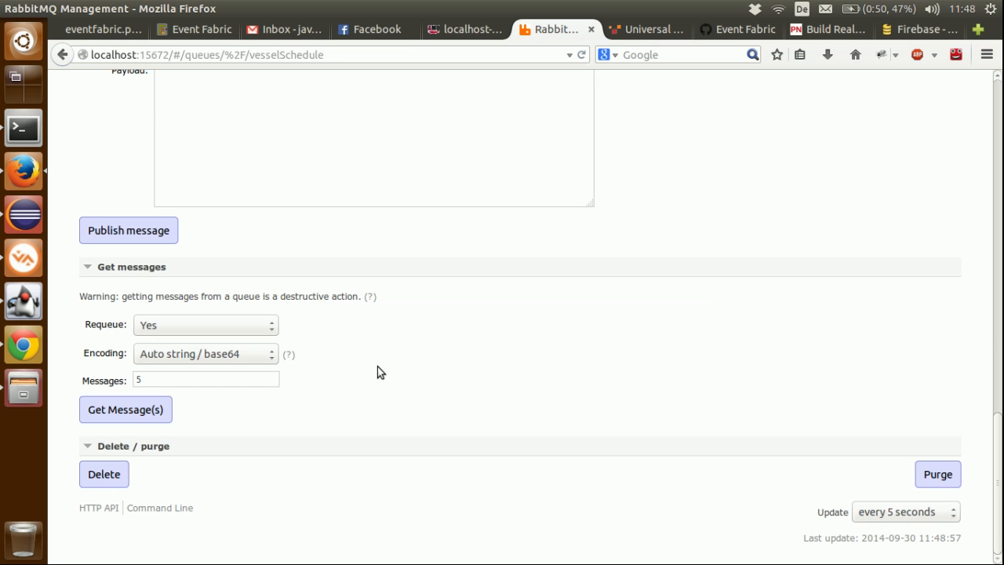
scroll(377, 366, up, 15)
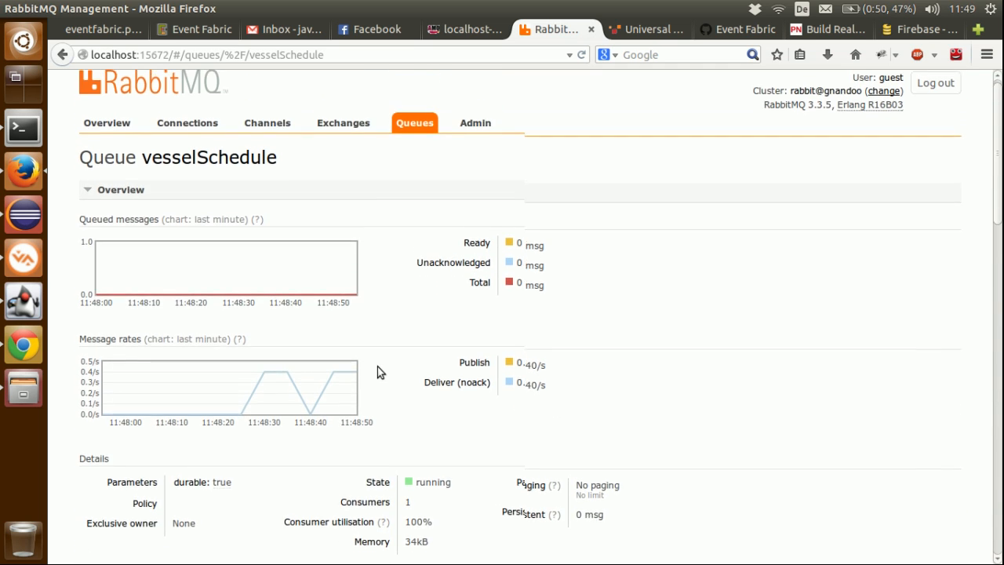
click(415, 145)
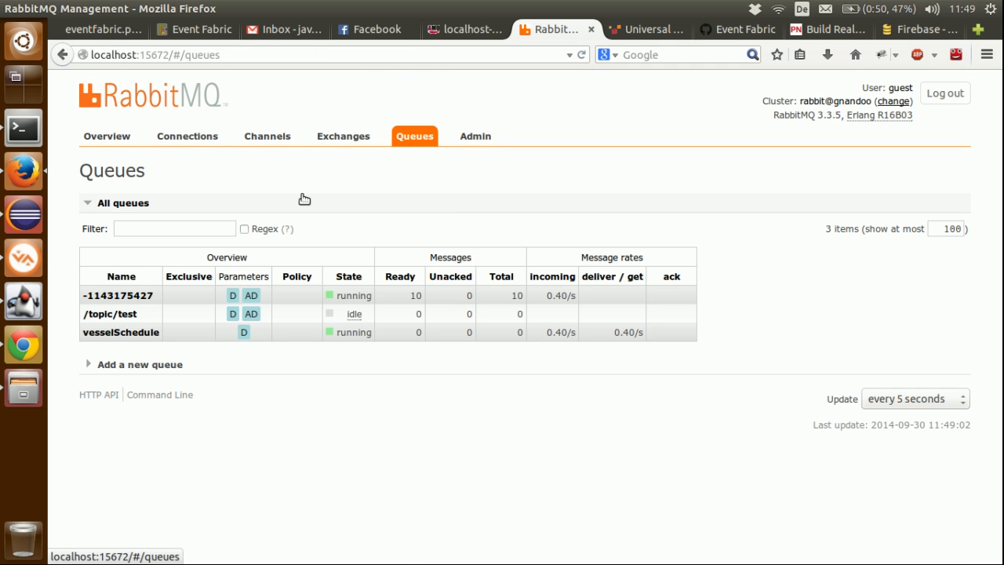
click(119, 294)
scroll(263, 338, down, 10)
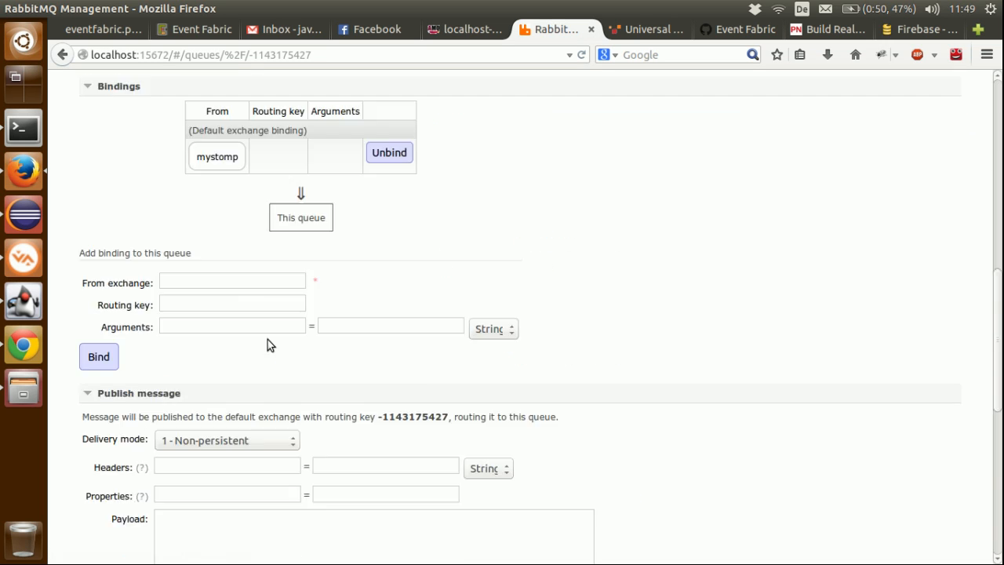
scroll(267, 340, down, 10)
click(112, 407)
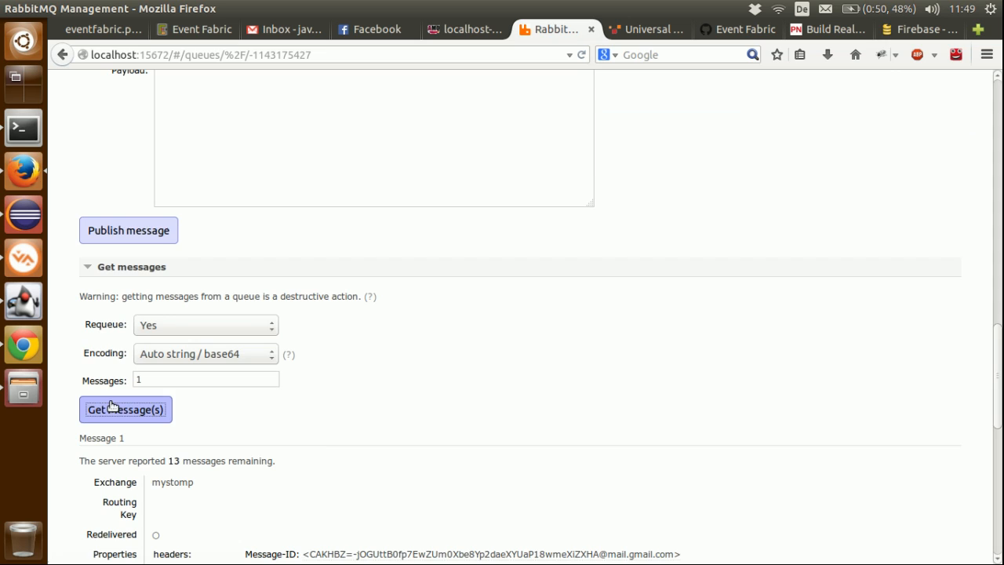
scroll(325, 451, down, 10)
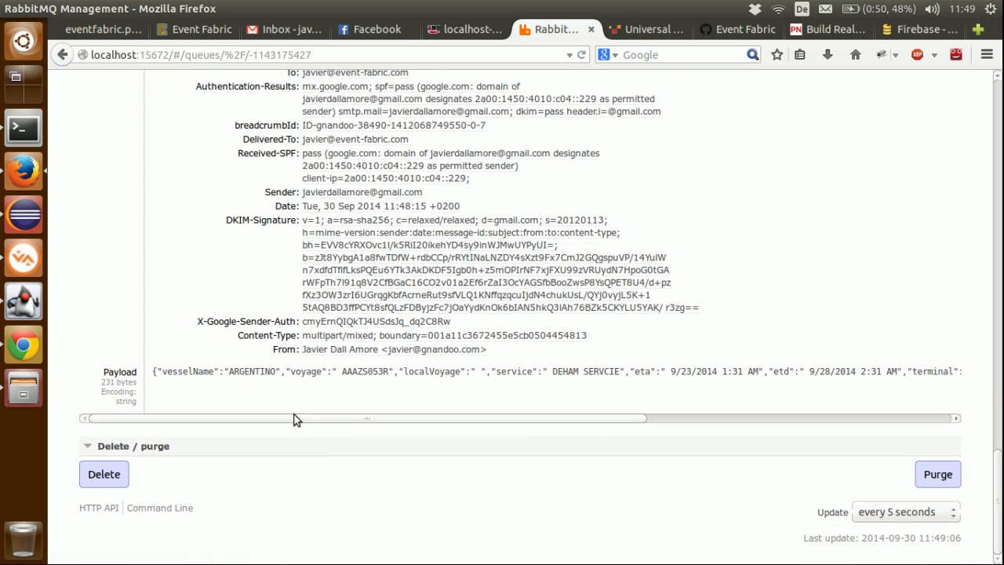
double_click(252, 371)
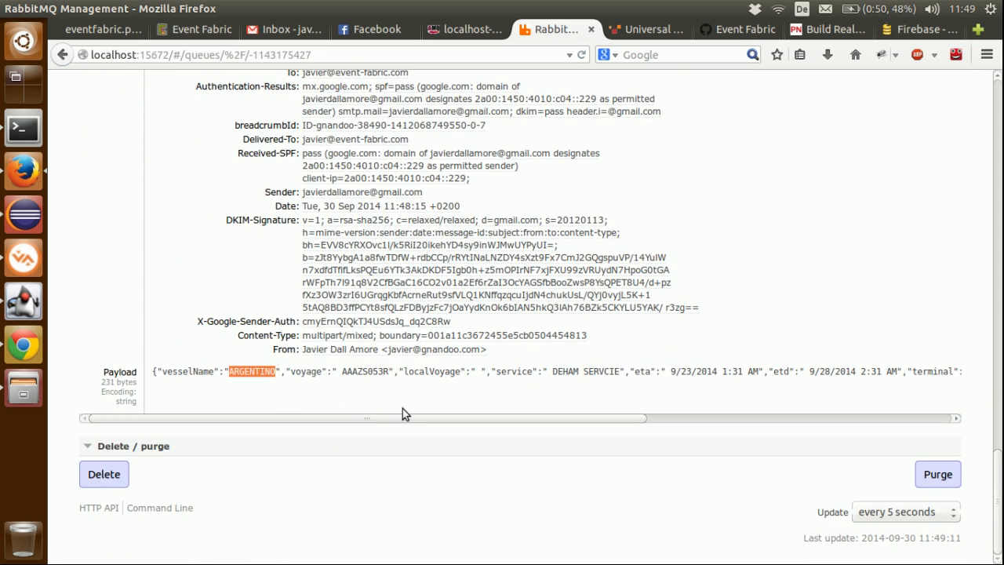
Step: Increase the number of messages to fetch from this queue, get them again, and inspect the individual vessel payloads
scroll(403, 414, up, 7)
text(2)
click(147, 164)
scroll(403, 287, down, 5)
scroll(403, 287, down, 15)
scroll(403, 288, down, 10)
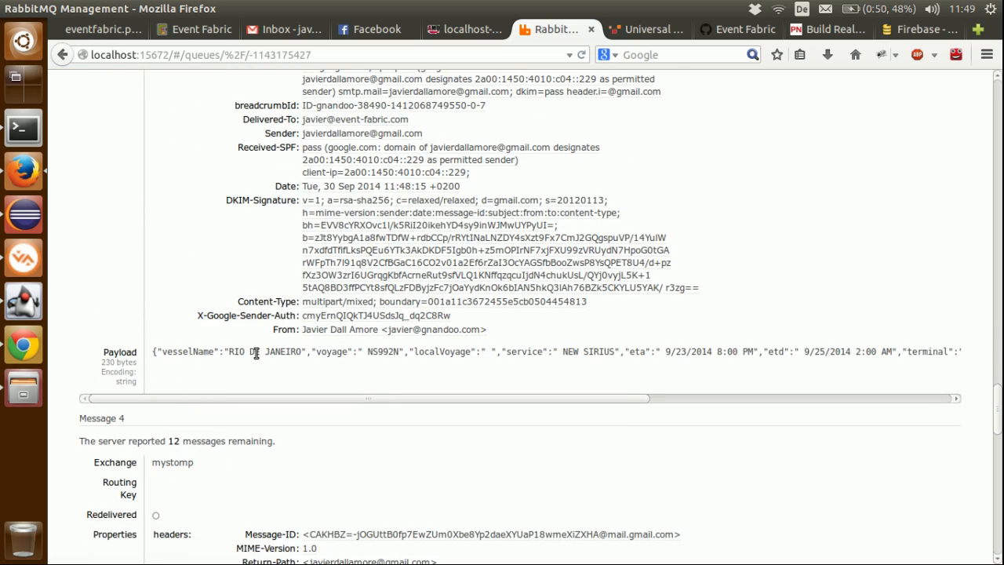
Step: Check the Event Fabric sources and architecture diagram, and choose schedules.csv from the Desktop on the Port of Hong Kong page in Chrome
click(209, 30)
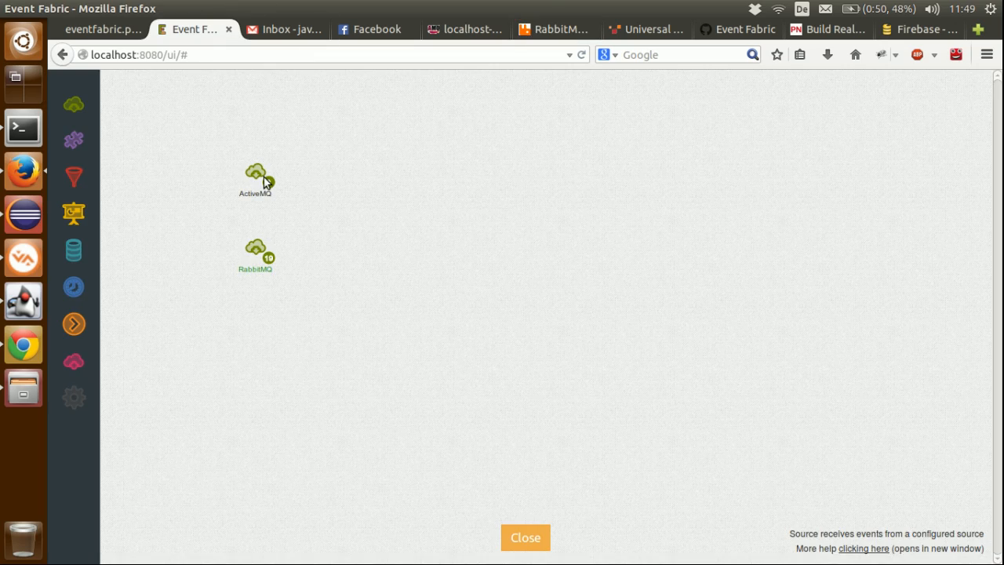
click(115, 31)
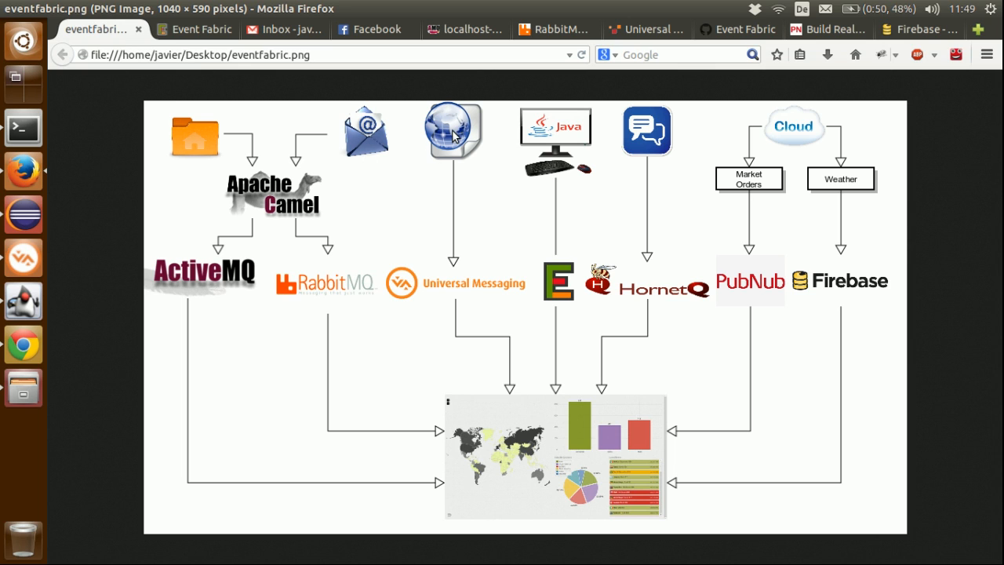
click(31, 353)
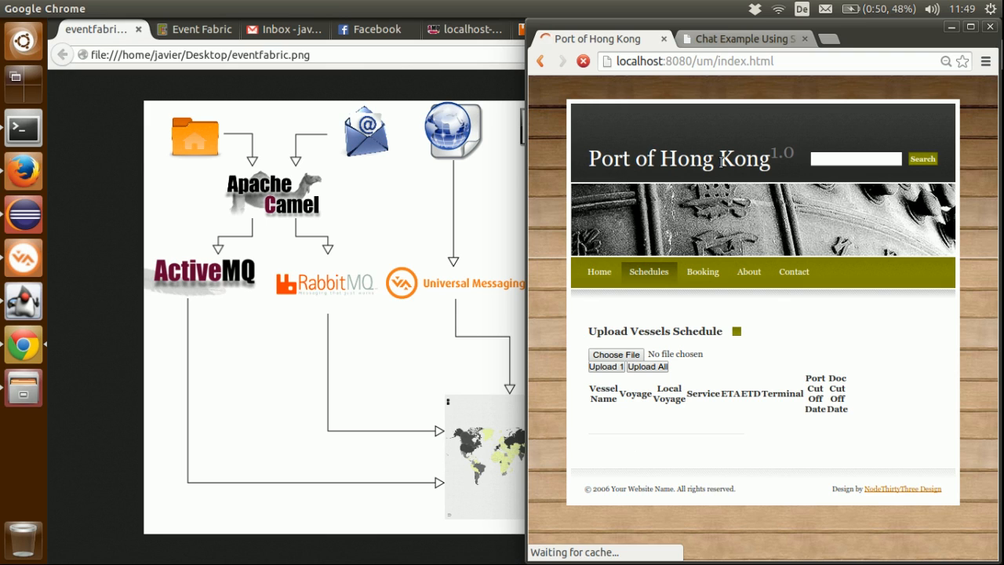
click(614, 356)
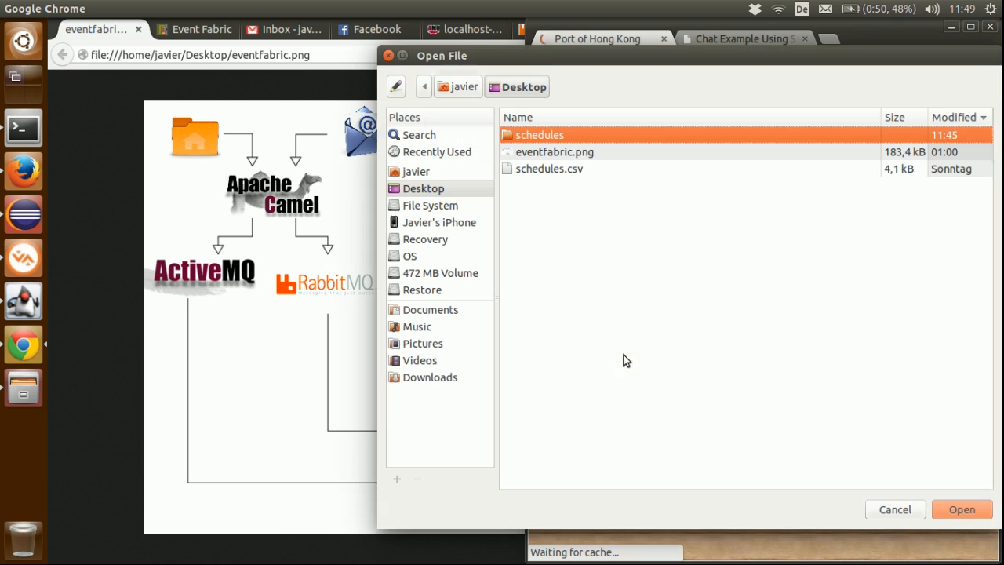
click(574, 171)
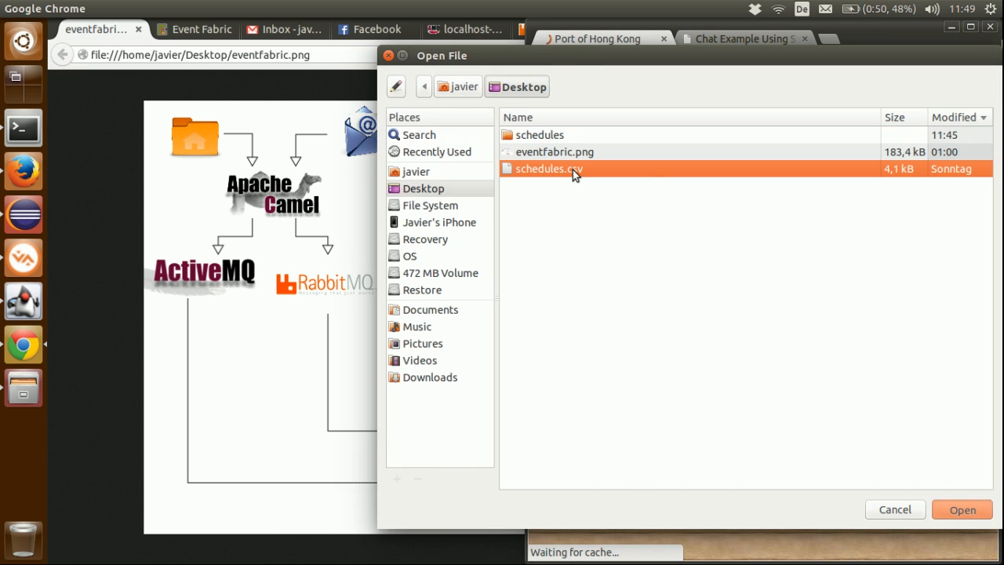
double_click(573, 169)
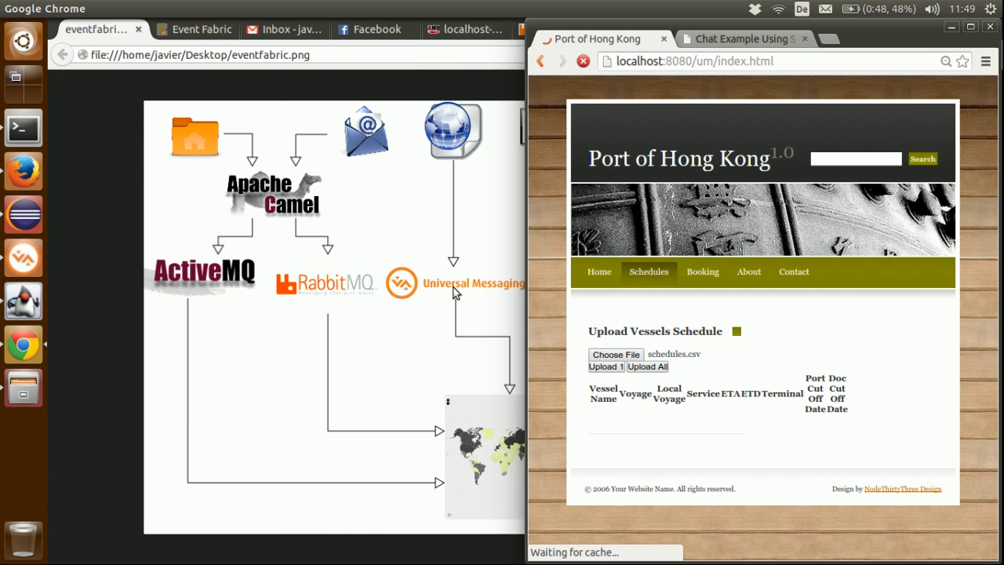
Step: Switch to Universal Messaging Enterprise Manager and start snooping on the vesselSchedule channel
click(11, 261)
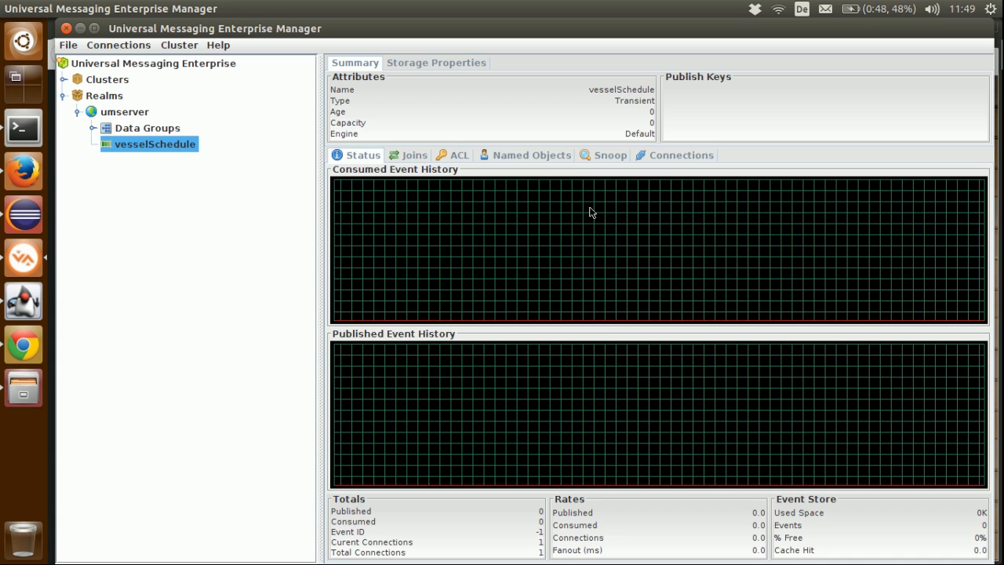
click(598, 156)
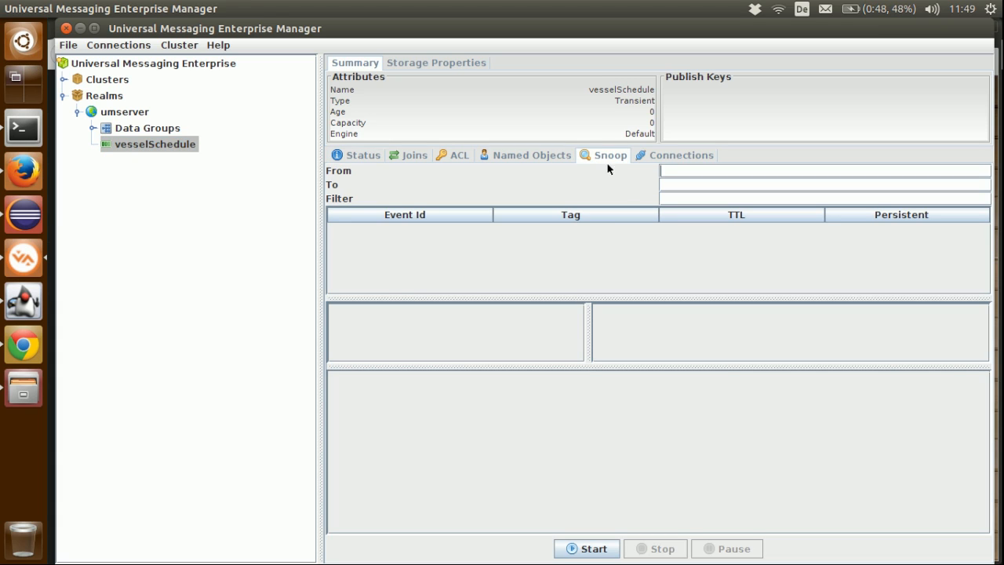
click(581, 550)
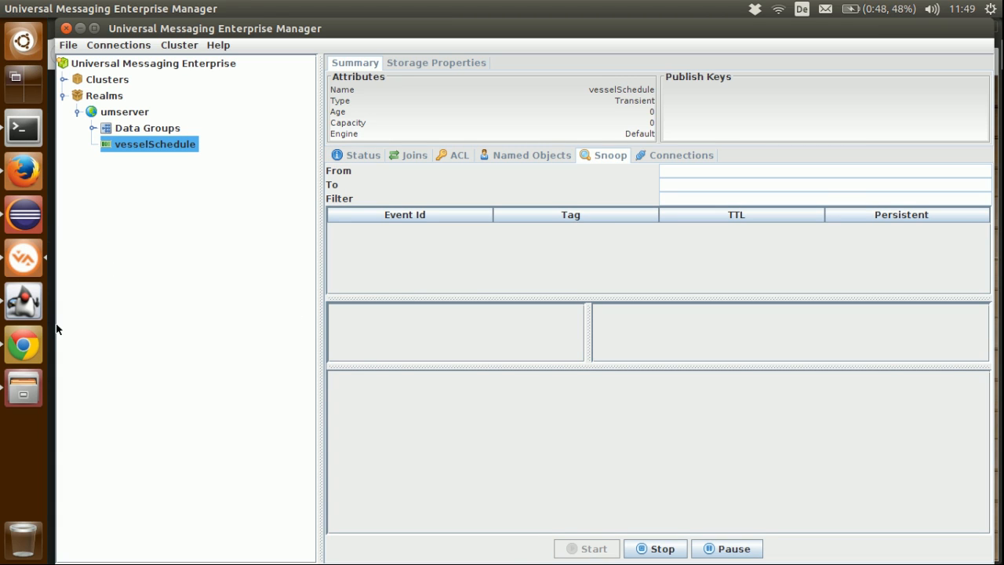
Step: Upload one schedule from the Port of Hong Kong page and inspect the resulting event's properties in the Enterprise Manager snoop
click(31, 339)
click(616, 366)
click(427, 228)
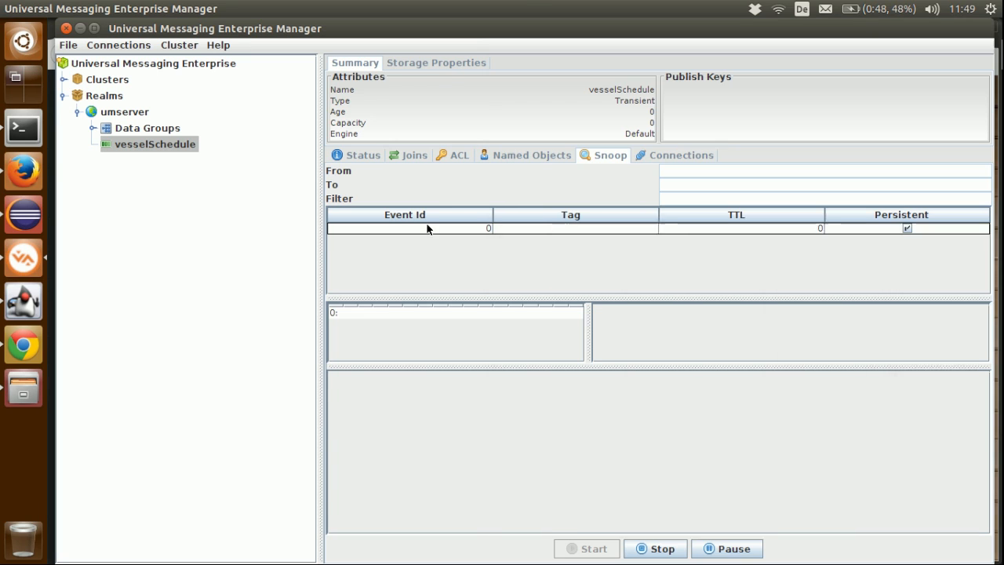
click(427, 228)
scroll(602, 463, down, 1)
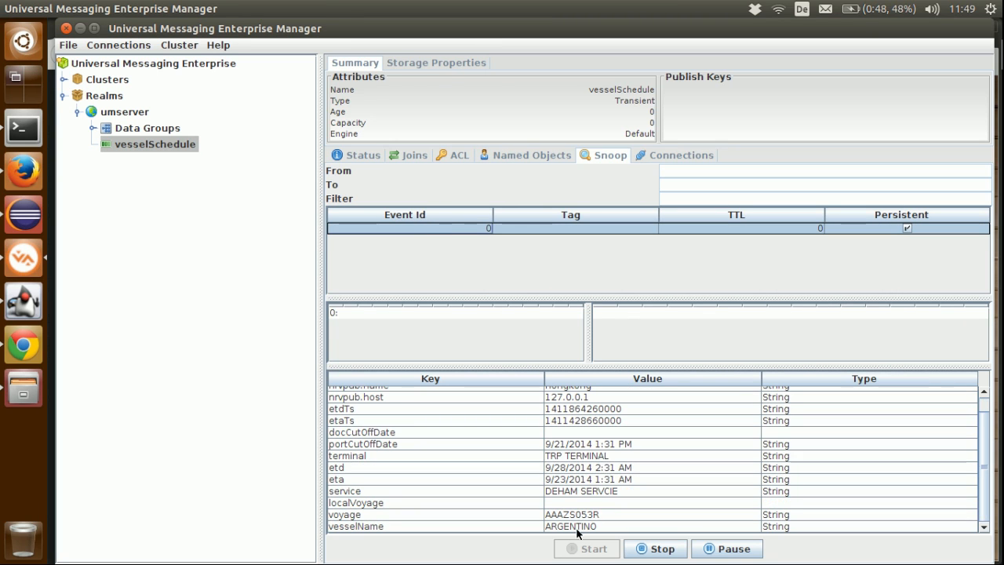
Step: Return to Event Fabric in Firefox and add a third source below RabbitMQ
click(23, 173)
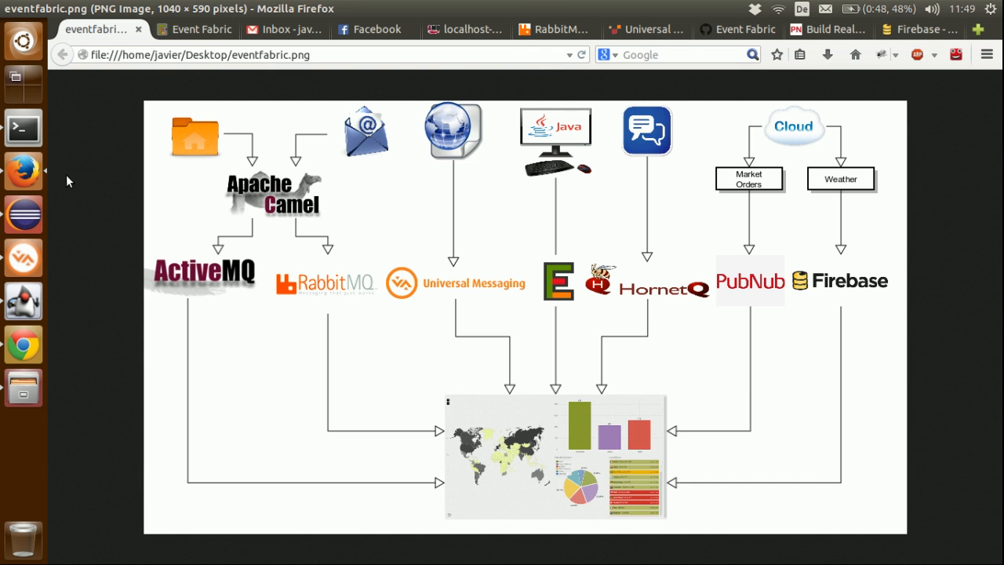
click(194, 30)
drag(75, 104, 265, 315)
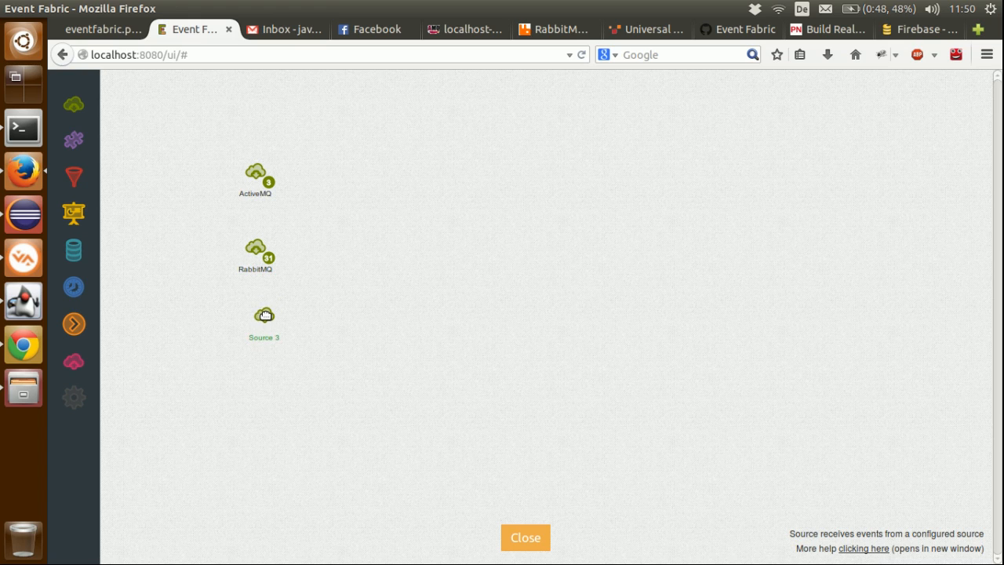
mouse_move(265, 315)
click(230, 290)
click(601, 311)
click(578, 325)
click(559, 348)
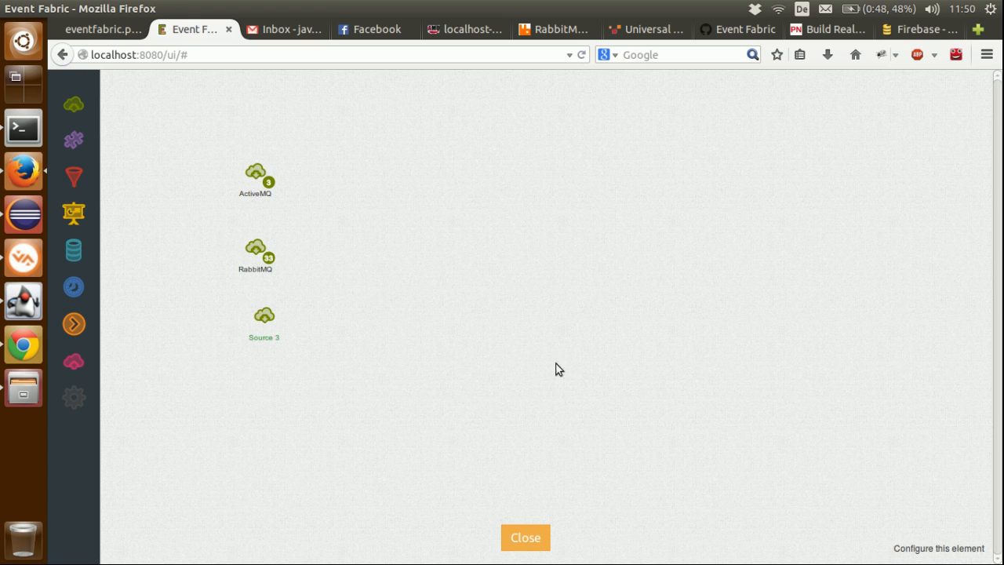
Step: Close the designer and enable the Universal Messaging app for the Vessel Schedule dashboard
click(522, 532)
click(73, 168)
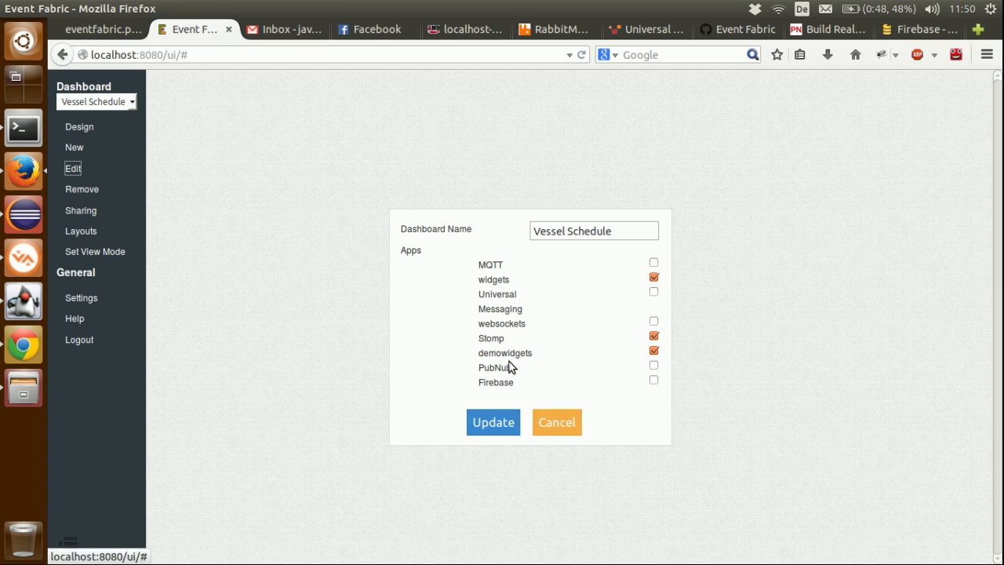
click(654, 291)
click(511, 421)
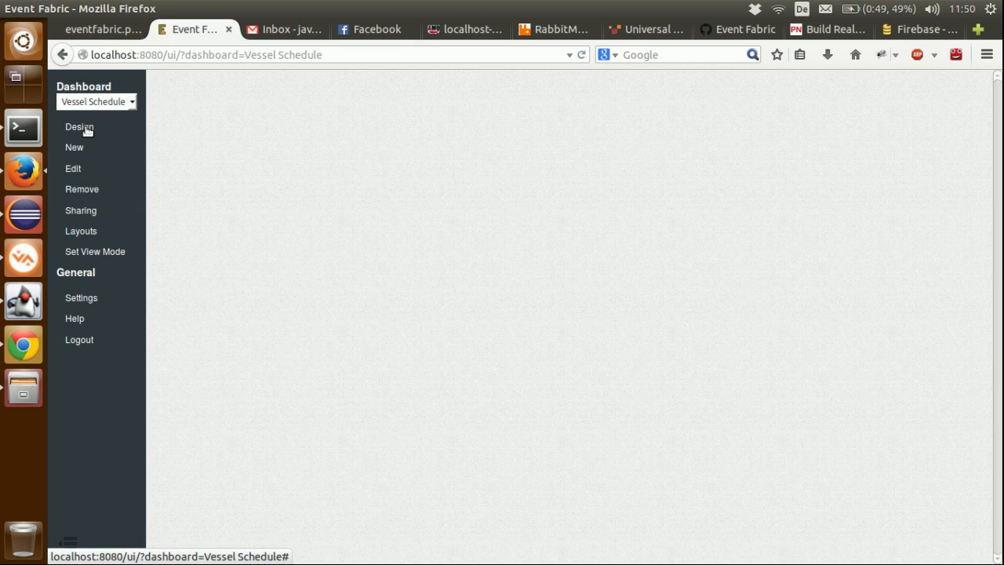
Step: Reopen the dashboard design and rename the third source as UM
click(79, 127)
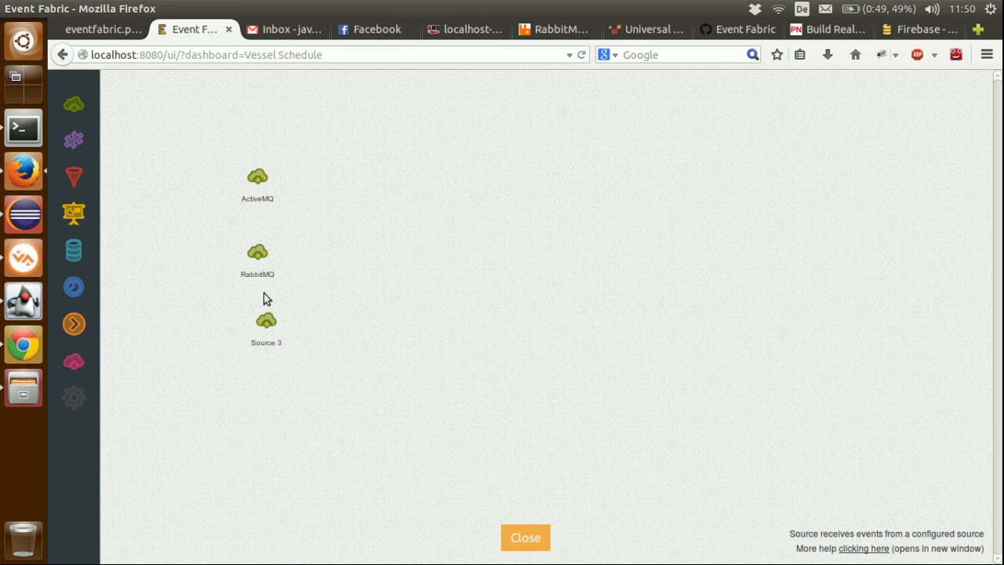
double_click(271, 342)
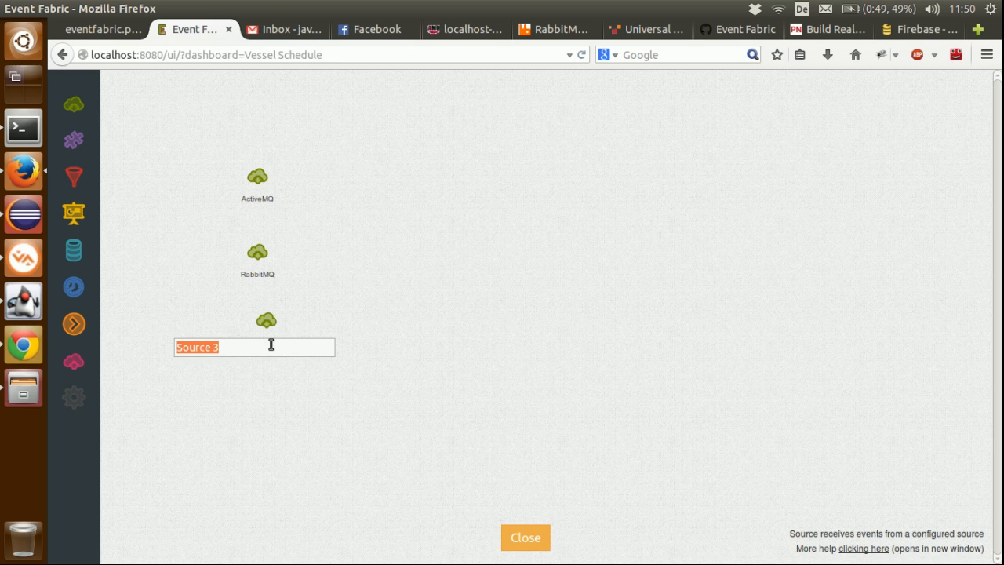
text(UM)
key(Return)
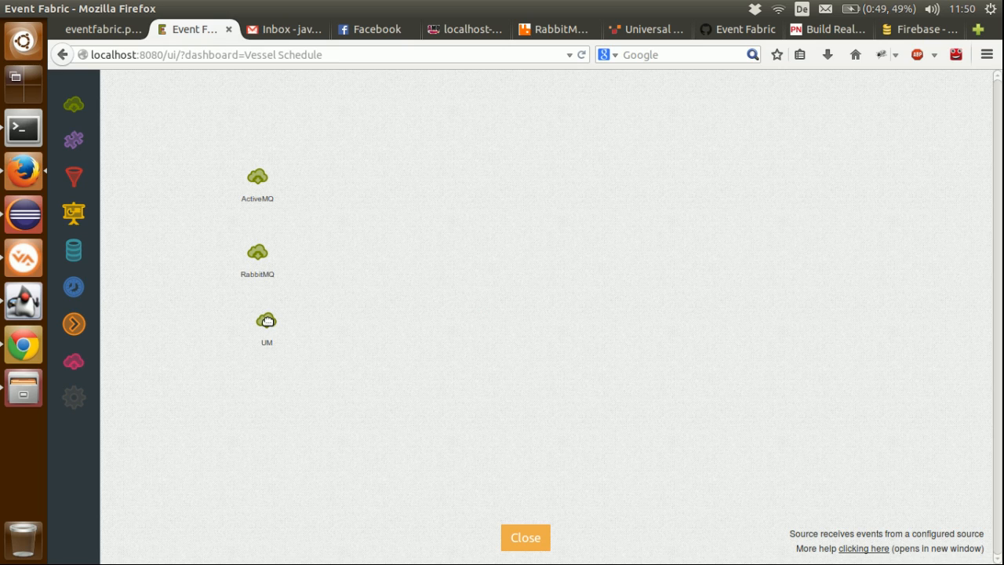
mouse_move(265, 325)
click(227, 295)
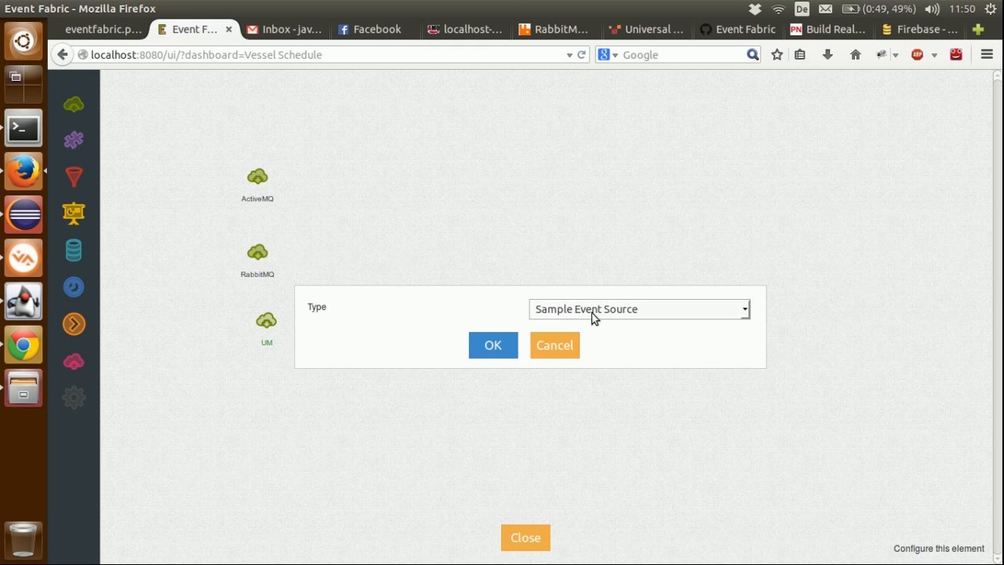
click(594, 310)
click(573, 388)
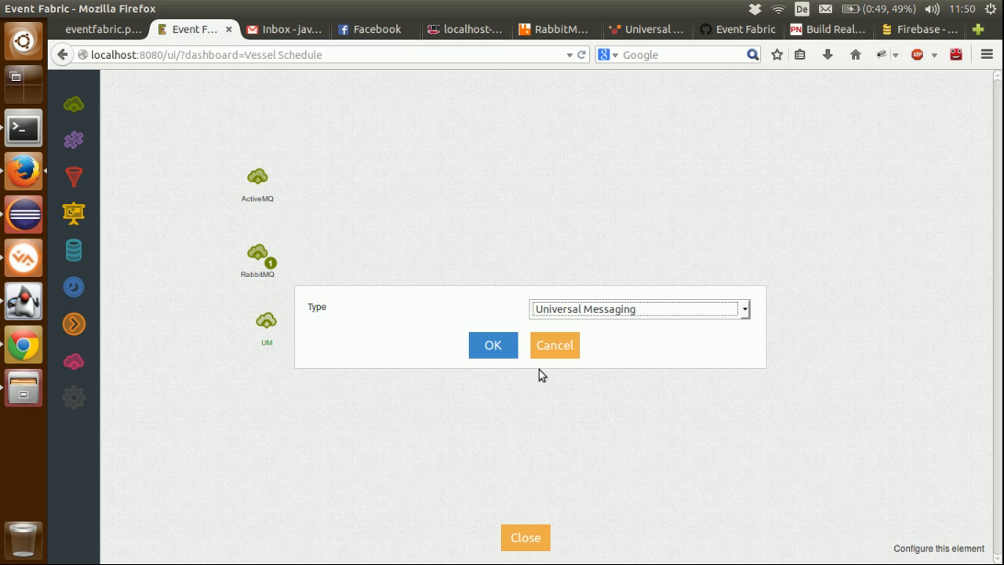
click(493, 345)
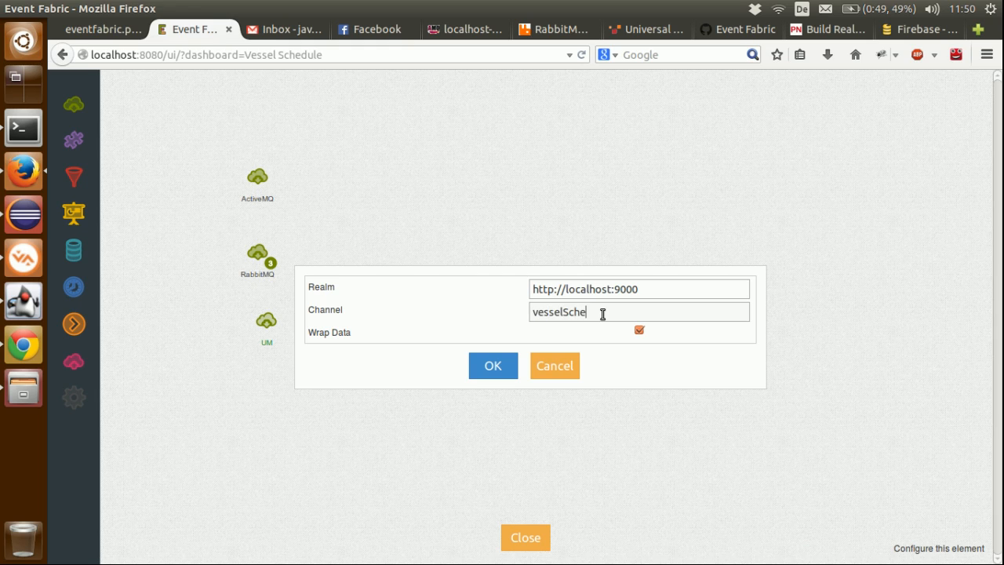
click(510, 366)
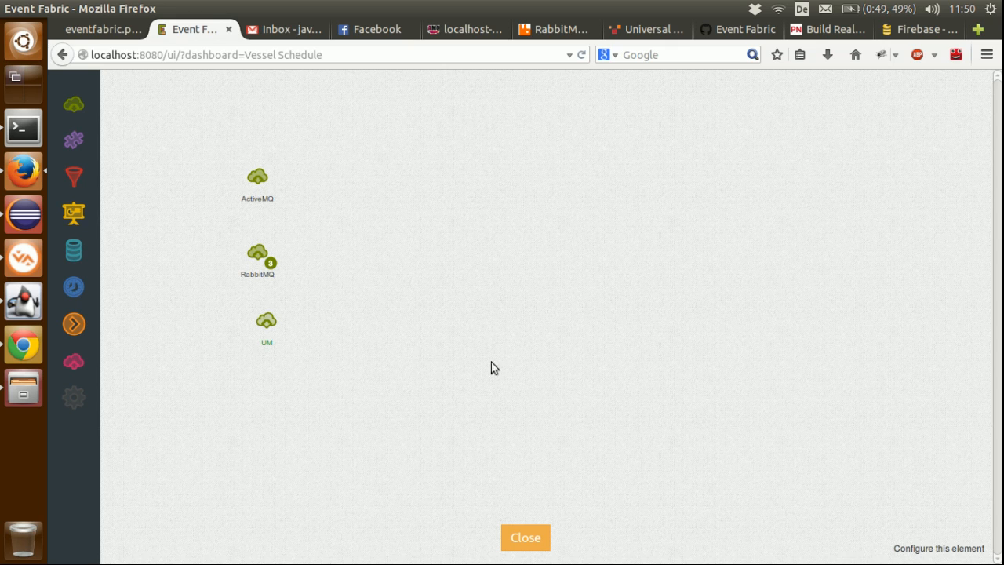
Step: Move the UM source beside ActiveMQ and RabbitMQ, and upload further schedules one at a time from the Port of Hong Kong page in Chrome
drag(275, 325, 354, 216)
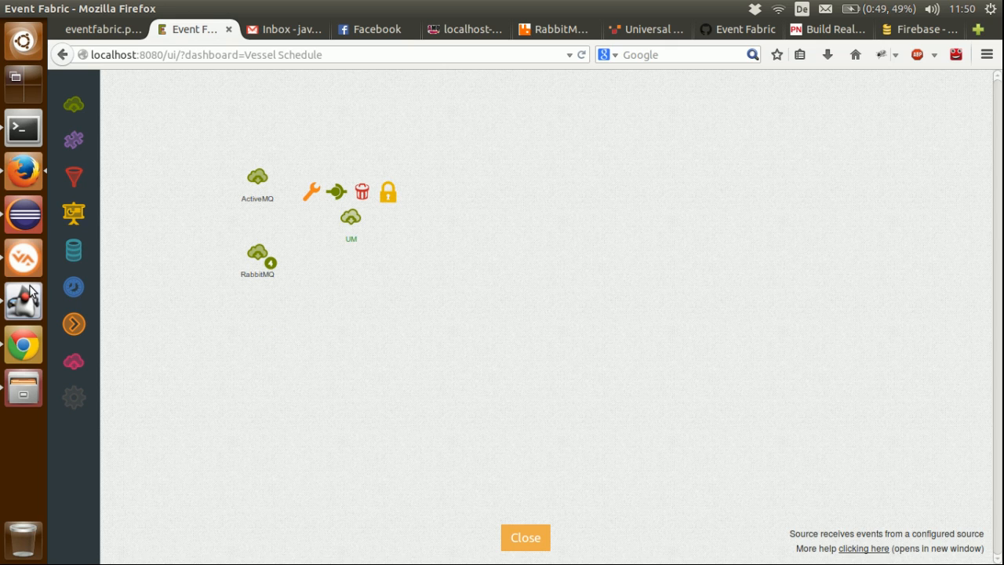
click(25, 343)
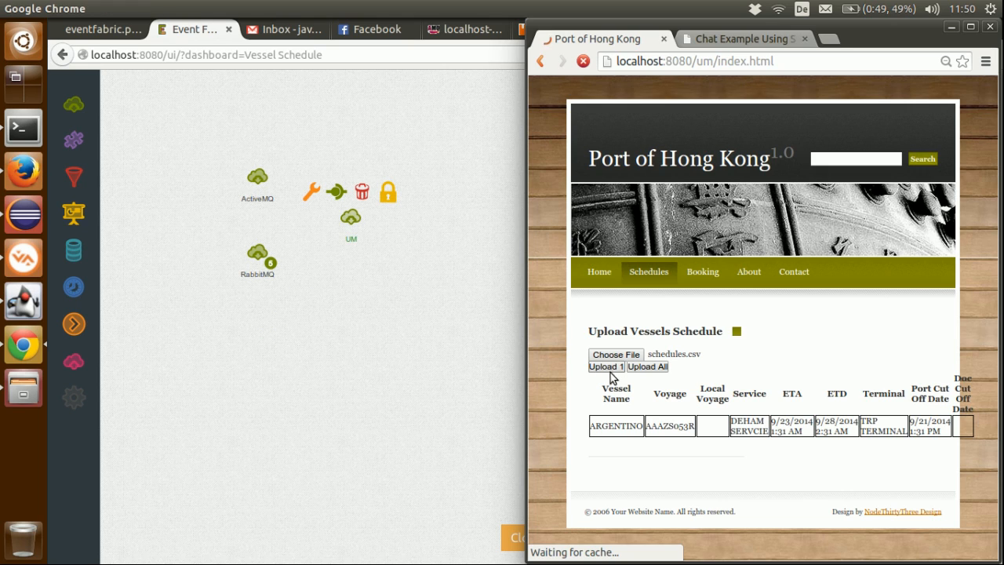
click(611, 378)
click(611, 369)
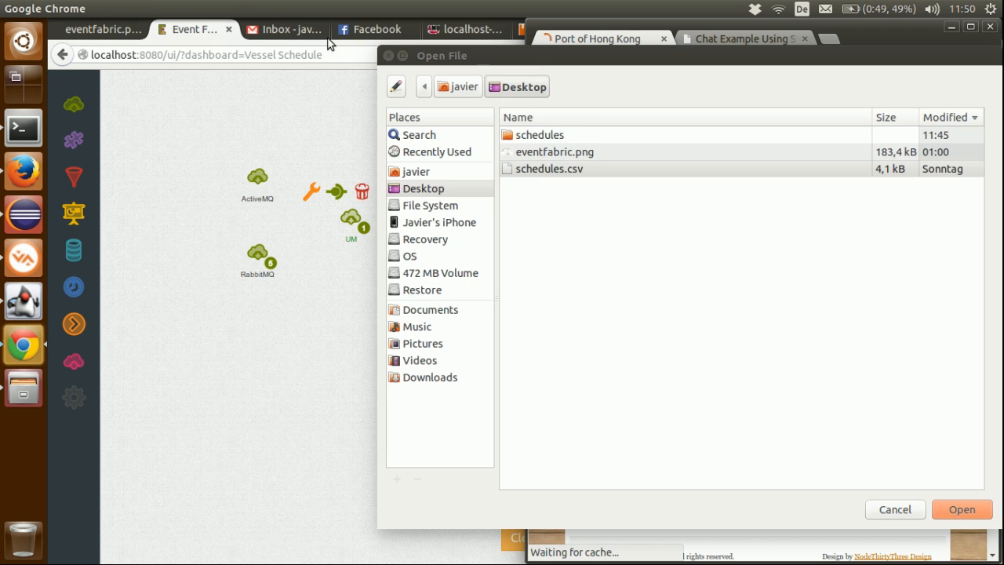
click(384, 52)
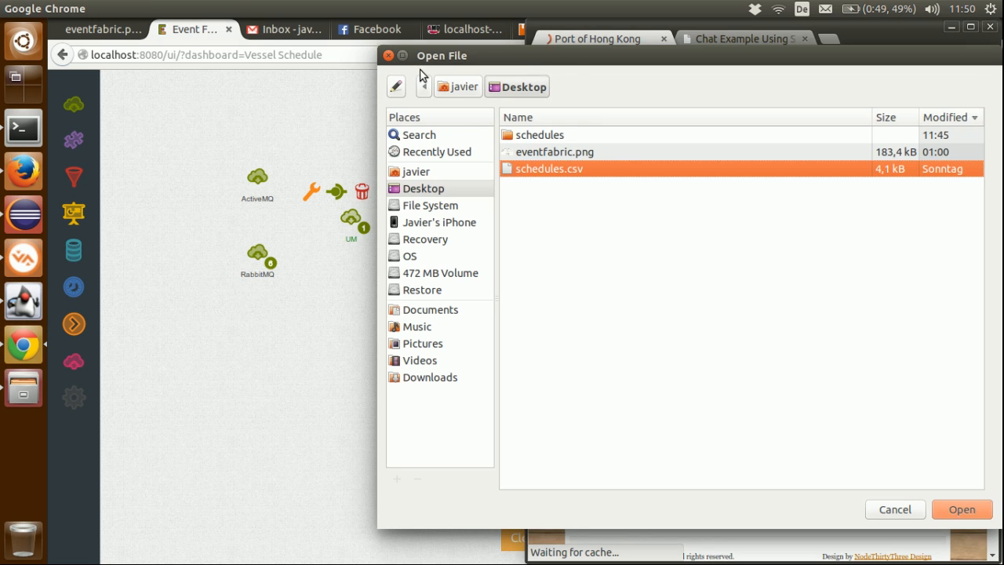
key(Escape)
click(611, 378)
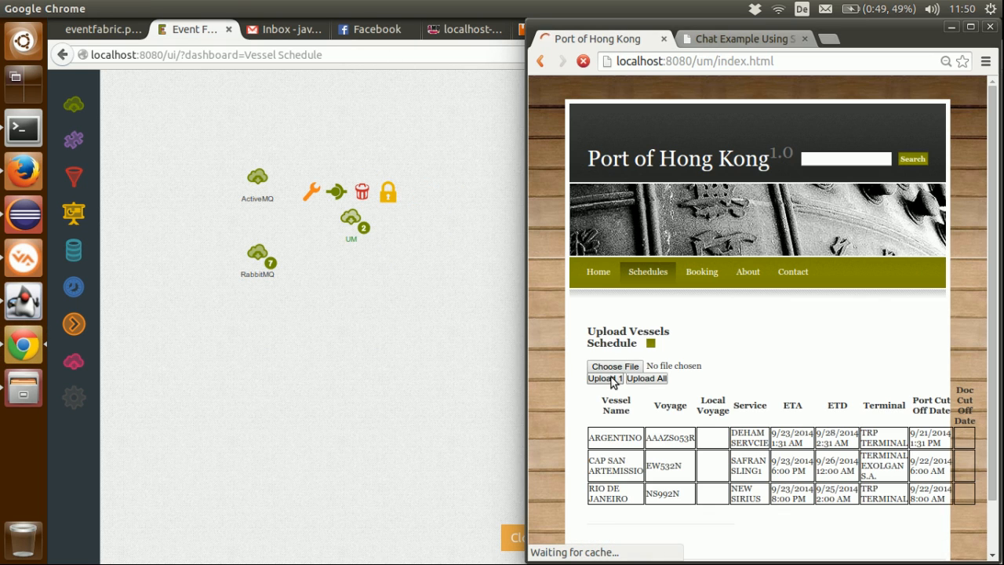
Step: Upload one more vessel schedule from the Port of Hong Kong page, and inspect the UM source's output in Event Fabric
click(611, 378)
click(366, 229)
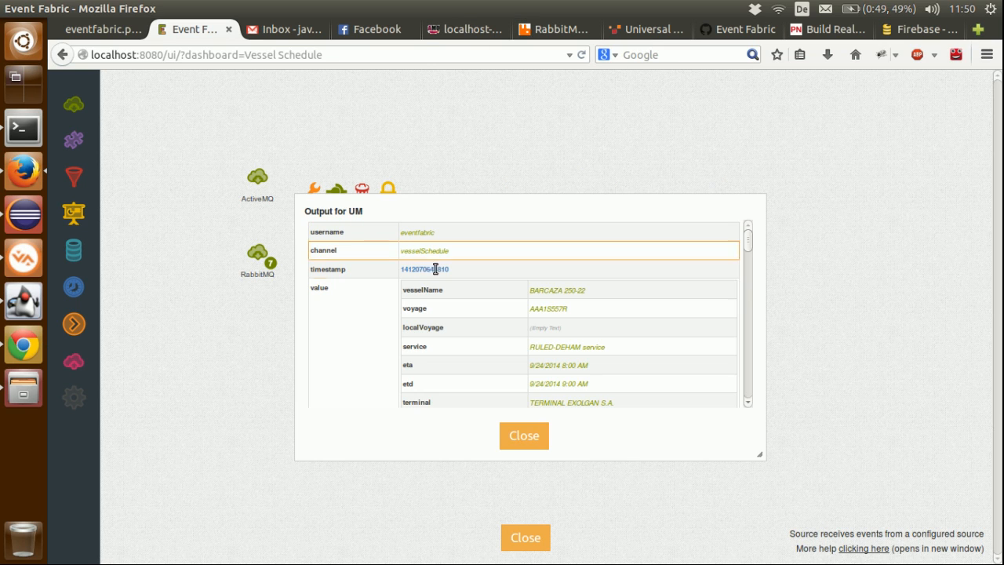
click(541, 439)
Step: In Universal Messaging Enterprise Manager, examine the vesselSchedule channel's snooped events 4 and 3 and its status
click(25, 257)
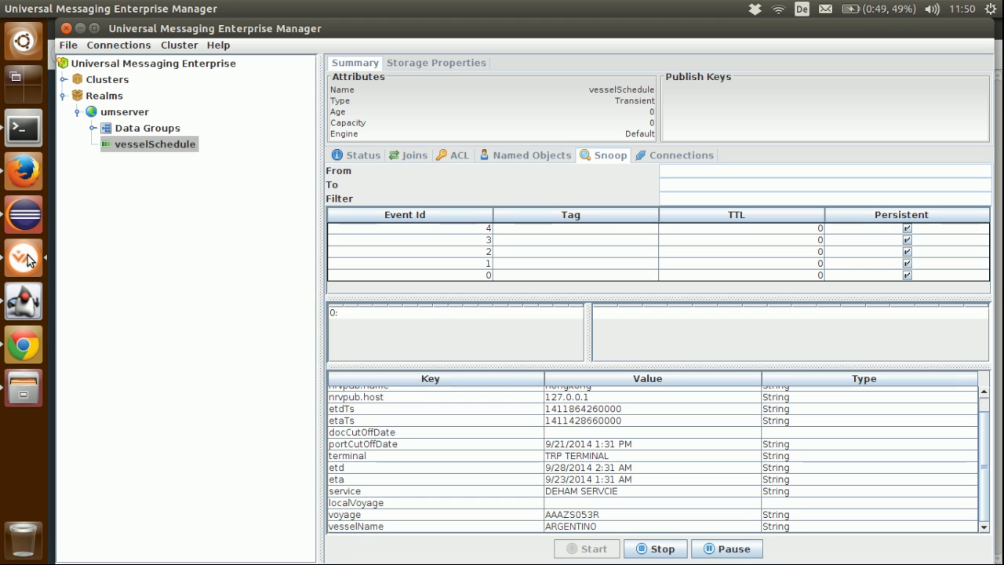
click(474, 229)
click(476, 240)
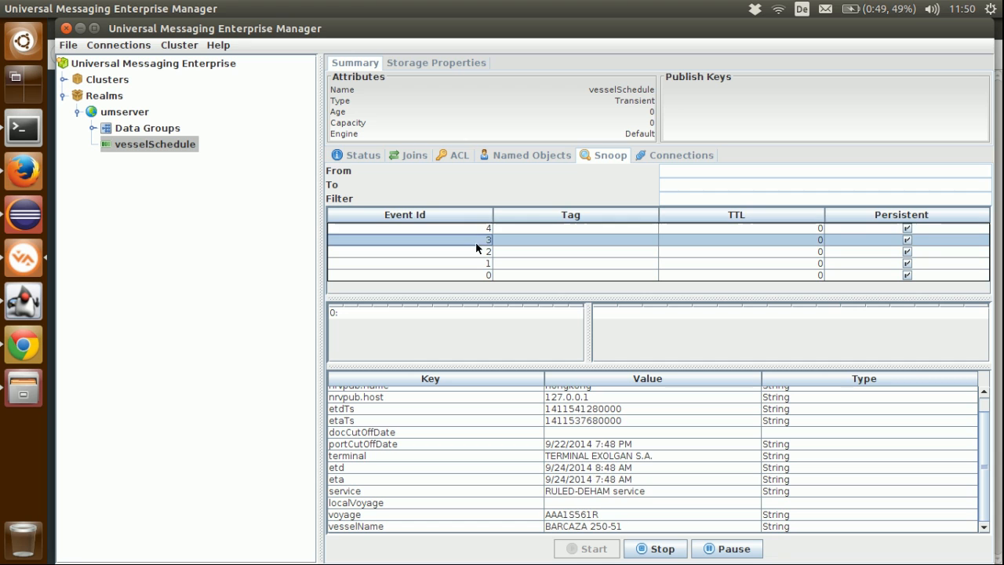
click(356, 155)
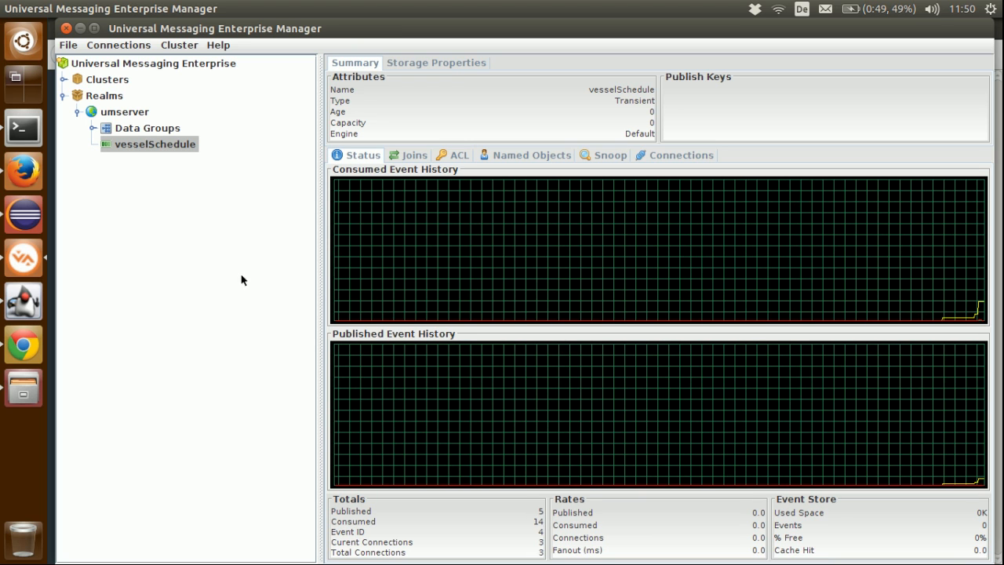
Step: Return to Event Fabric in Firefox, move UM above ActiveMQ, and add a hub and a transformer beside the sources
click(28, 185)
drag(349, 214, 255, 124)
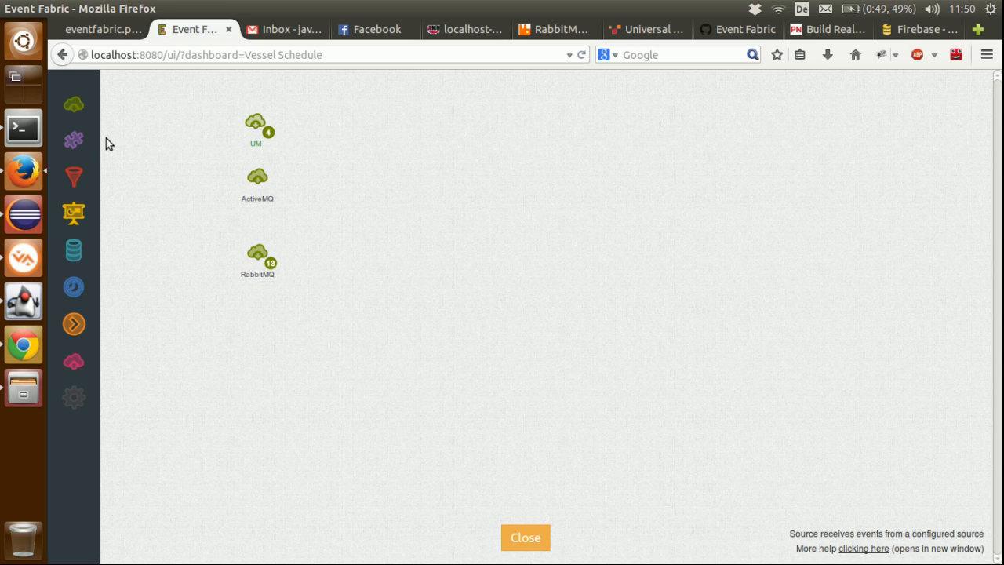
drag(74, 140, 392, 182)
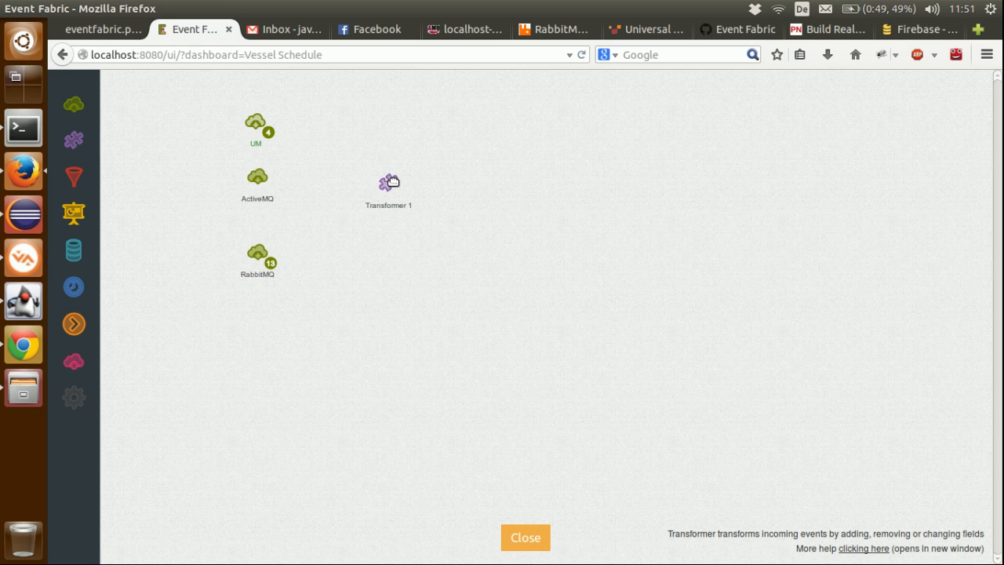
drag(88, 327, 440, 178)
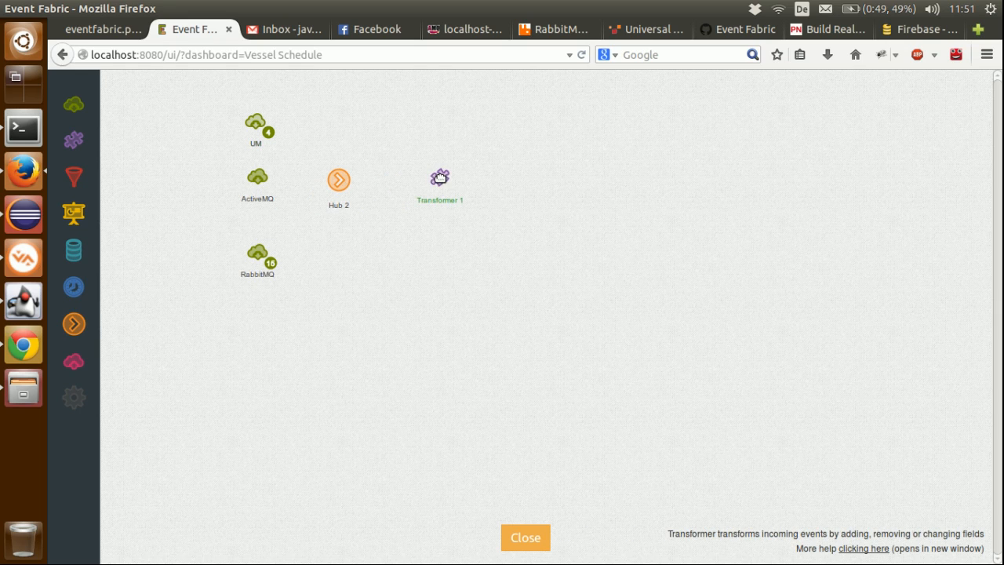
Step: Connect the UM, ActiveMQ and RabbitMQ sources to the hub, and the hub to the transformer
click(269, 129)
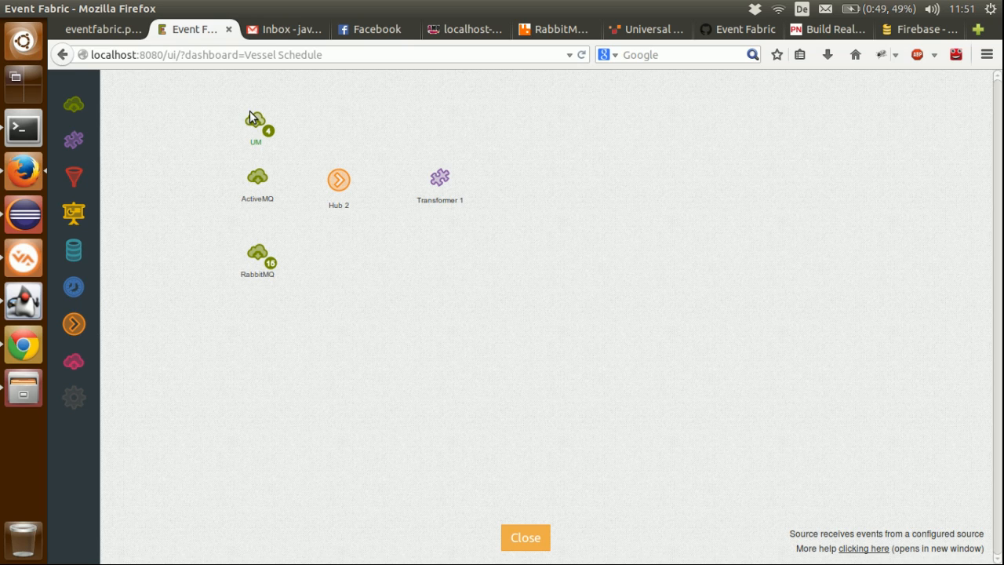
drag(241, 95, 240, 93)
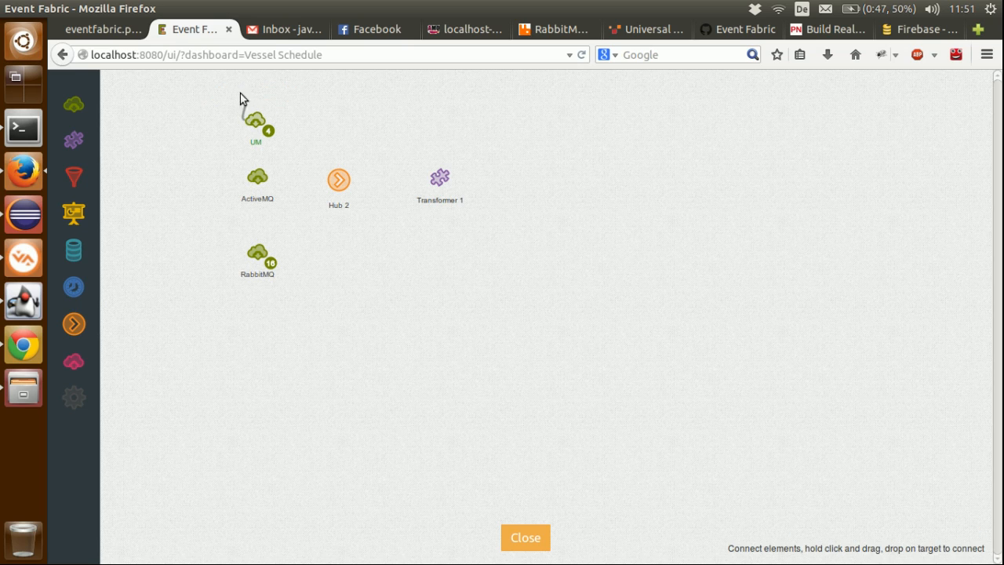
drag(333, 166, 337, 178)
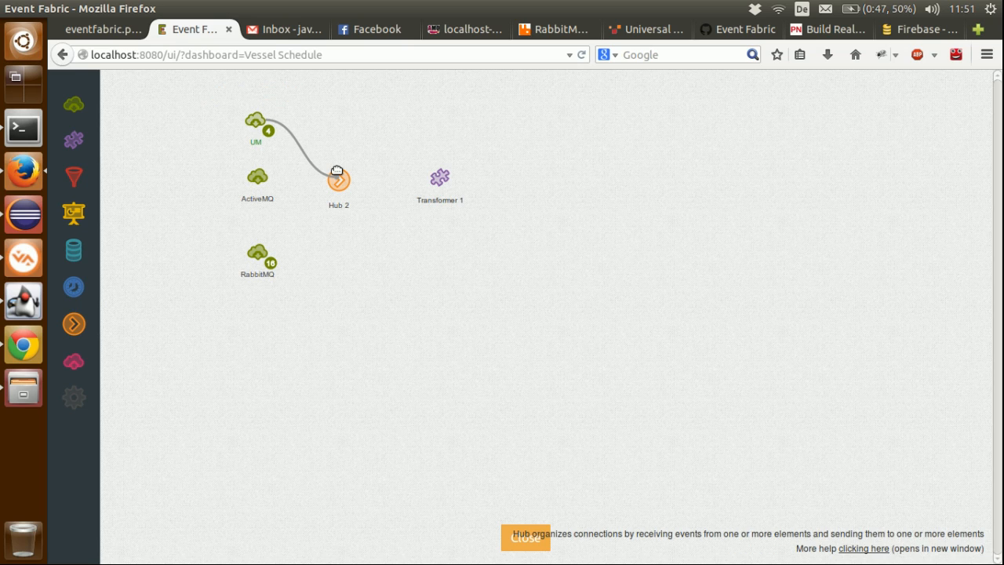
click(257, 178)
drag(241, 150, 337, 179)
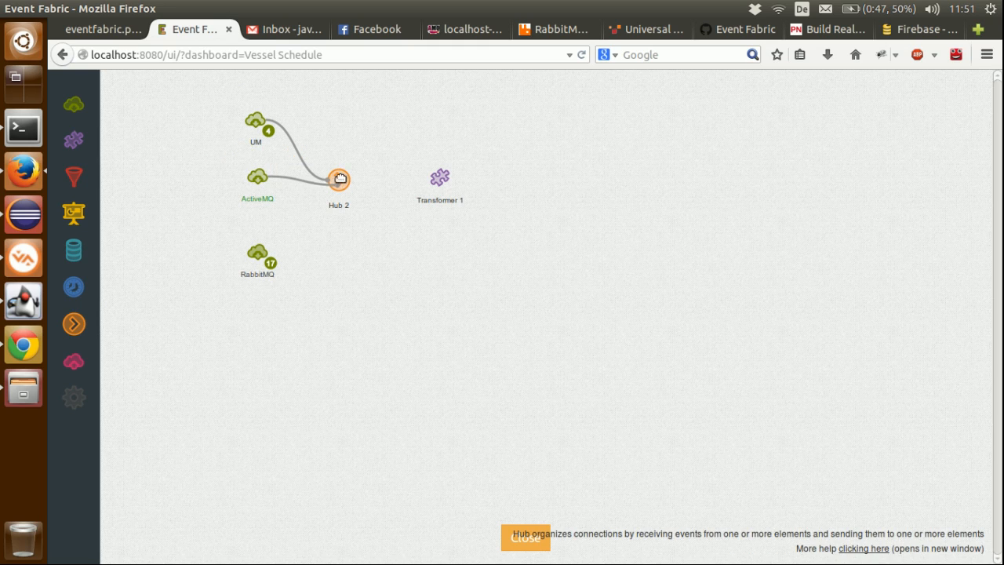
click(258, 250)
drag(243, 227, 440, 179)
click(341, 179)
click(439, 178)
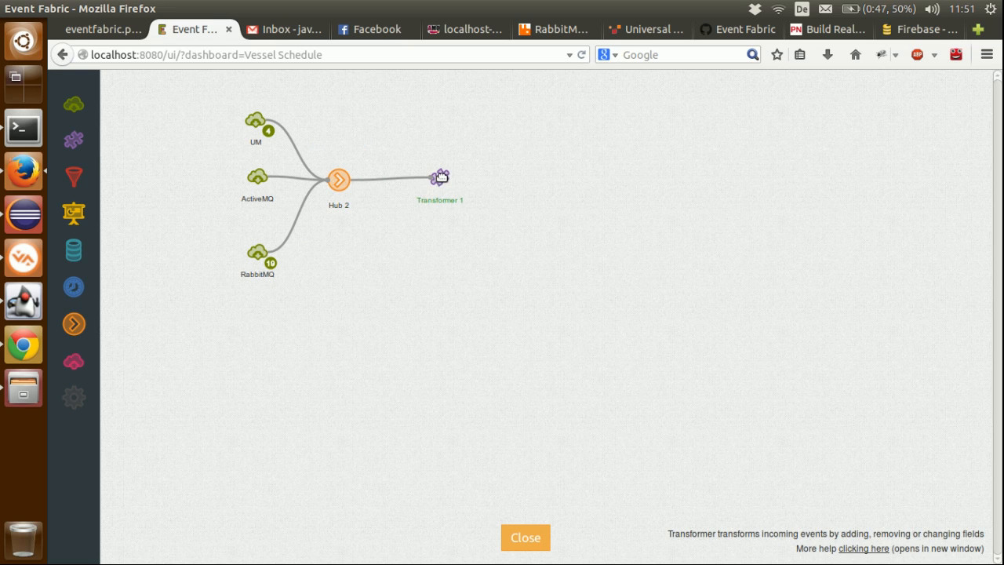
Step: Open the transformer's configuration and place the required blocks of the Table widget template in the workspace
click(403, 152)
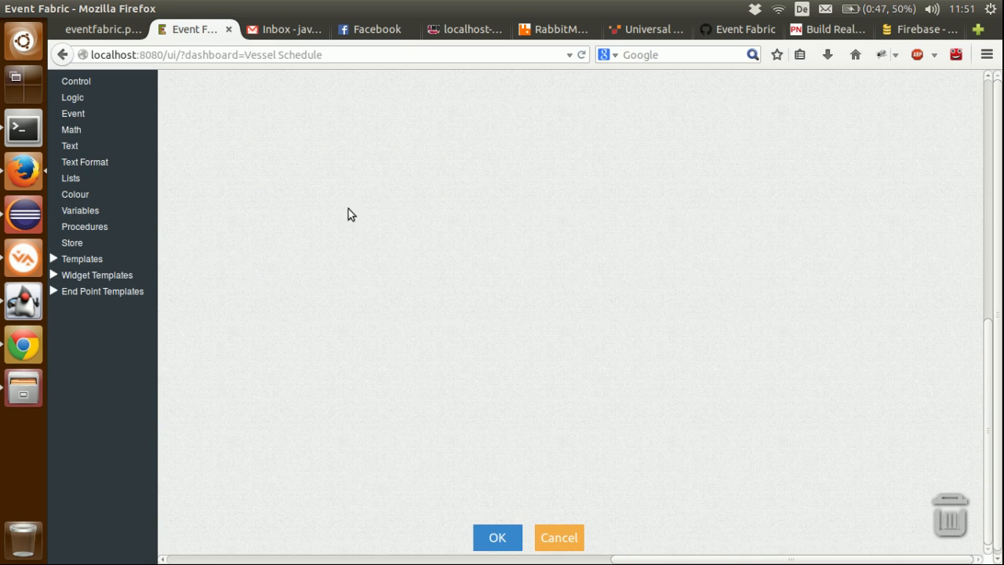
click(96, 275)
scroll(91, 368, down, 4)
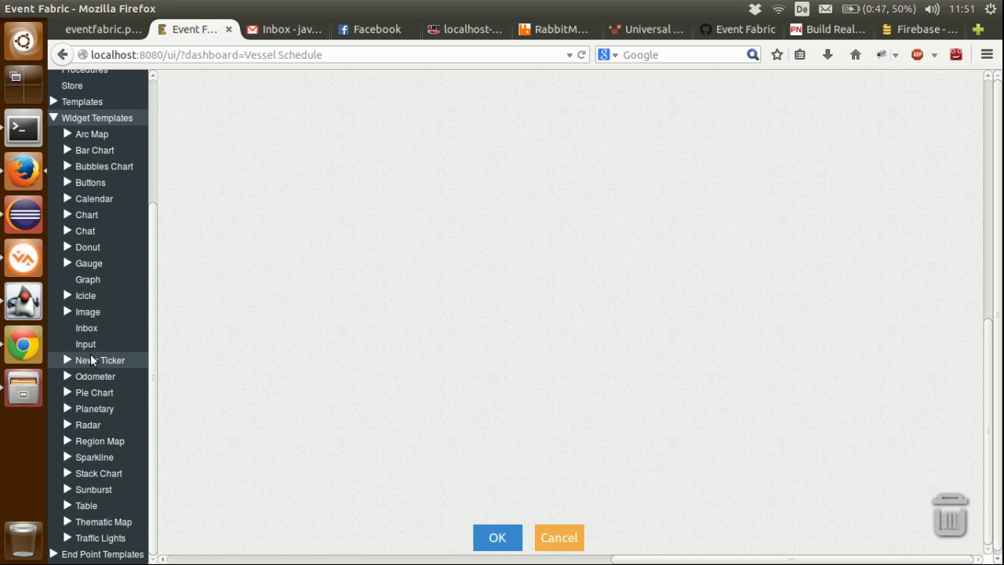
scroll(90, 353, down, 1)
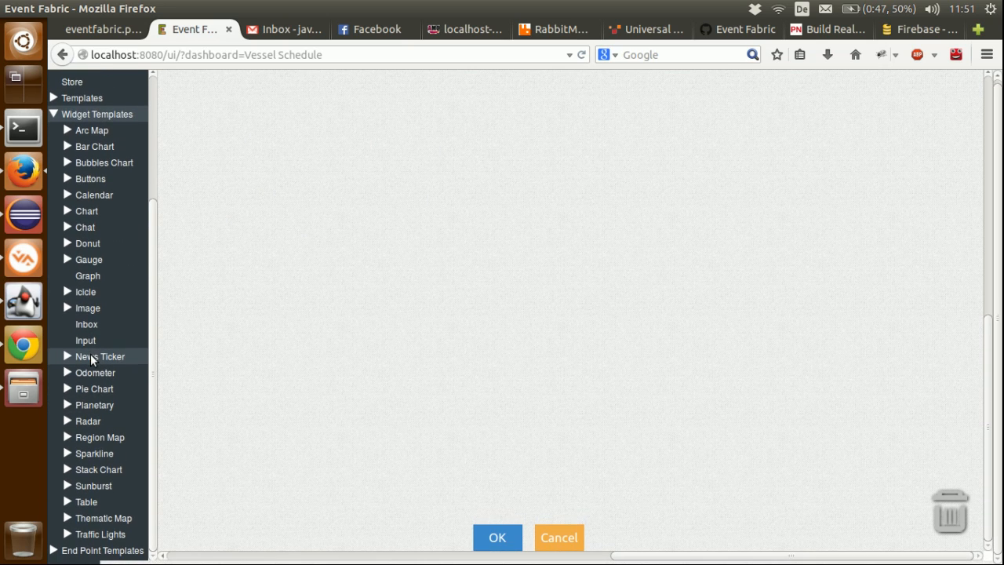
click(84, 502)
click(103, 519)
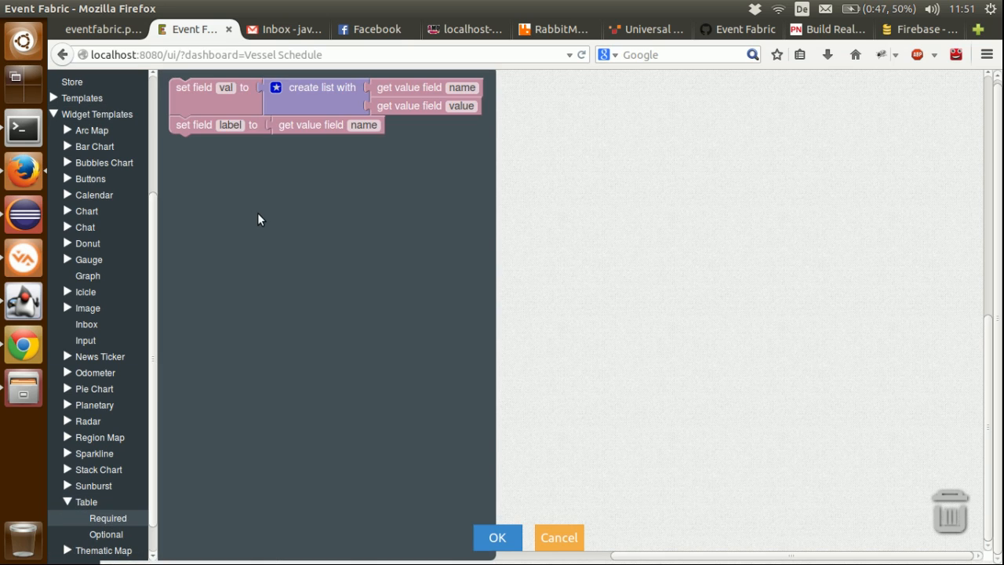
drag(204, 97, 291, 139)
Step: Set the first two value fields of the val list to vesselName and service
click(562, 132)
text(vesselName)
click(548, 151)
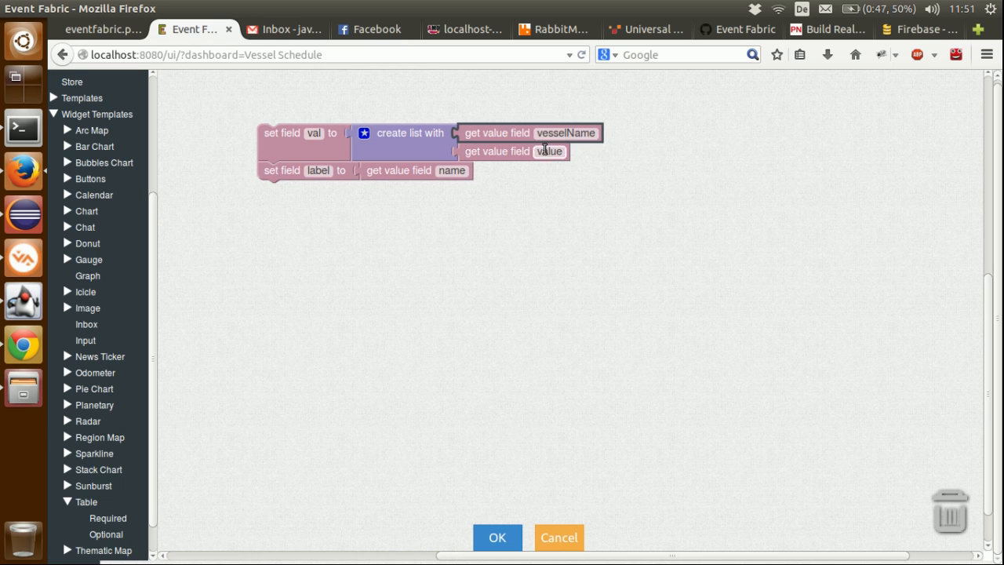
text(service)
key(Return)
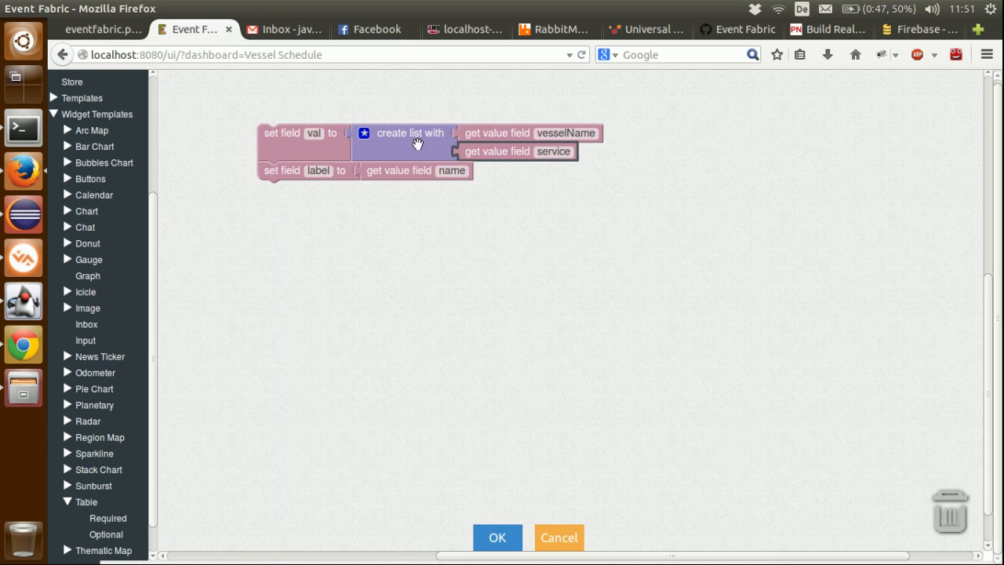
Step: Extend the val list block with three more items
click(366, 133)
drag(357, 190, 440, 261)
drag(358, 208, 441, 302)
drag(357, 227, 436, 349)
Step: Duplicate the service value-field block into the list's third slot and set its field to eta
click(516, 157)
key(ctrl+c)
key(ctrl+v)
drag(524, 174, 486, 175)
click(511, 171)
text(et)
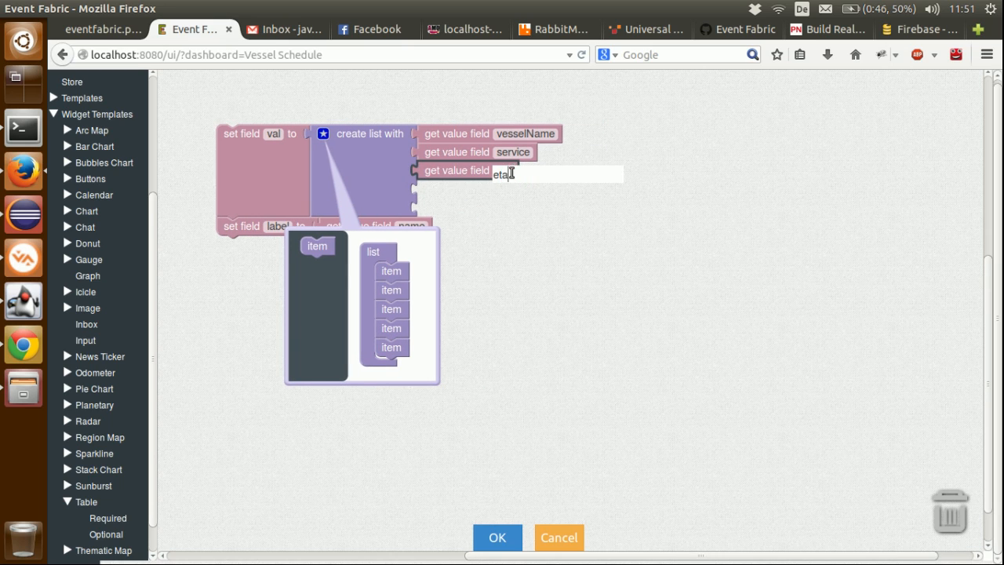
text(a)
key(Return)
Step: Duplicate the eta block into the list's fourth slot and set its field to etd
click(460, 171)
key(ctrl+c)
key(ctrl+v)
drag(461, 189, 445, 191)
click(478, 189)
text(e)
key(Return)
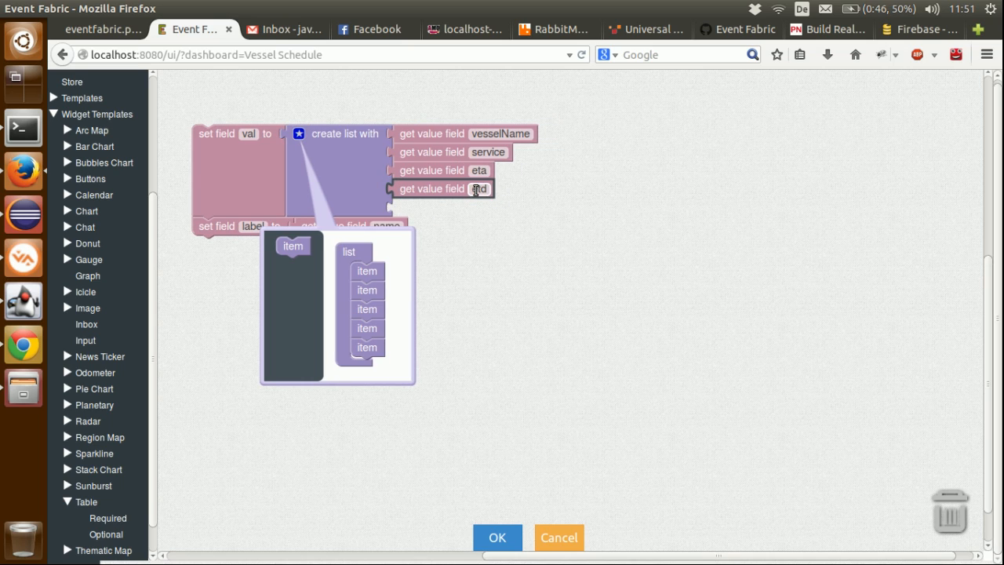
Step: Duplicate the etd block into the list's fifth slot and set its field to terminal
key(ctrl+c)
key(ctrl+v)
drag(442, 210, 433, 209)
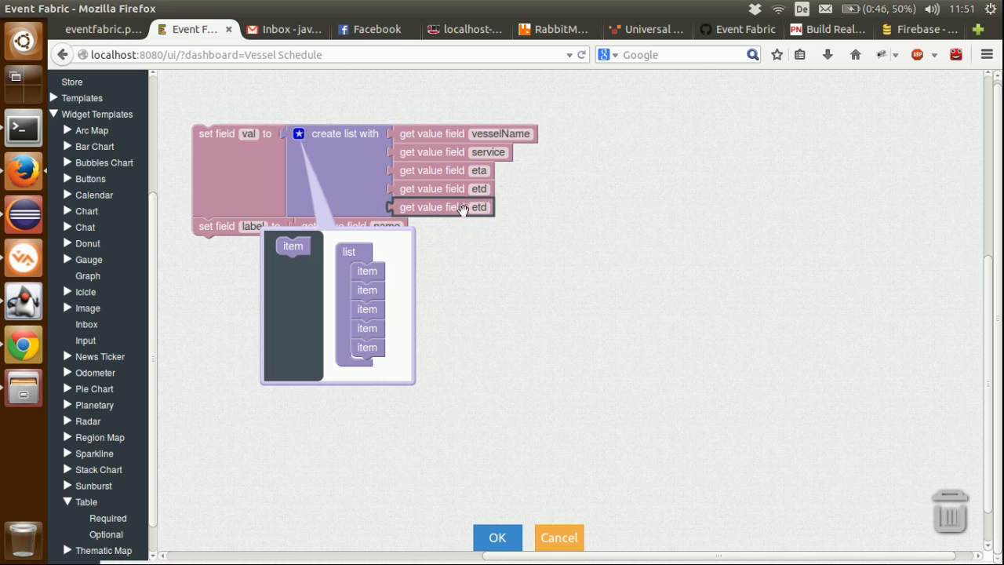
click(480, 210)
text(terminal)
key(Return)
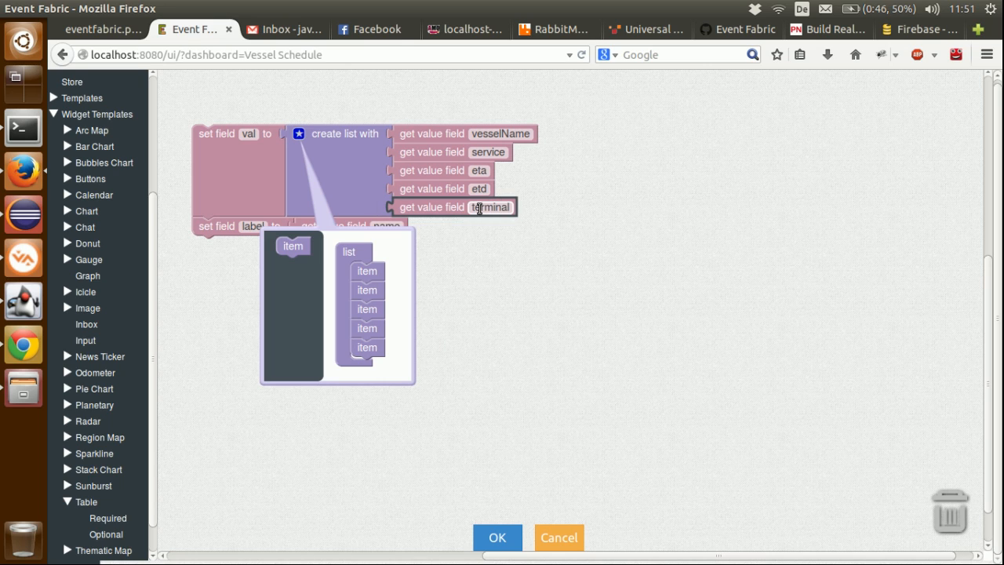
Step: Close the list item editor, set the label's value field to vesselName, and accept the transformer configuration
click(299, 133)
click(475, 134)
key(ctrl+c)
click(387, 226)
key(ctrl+v)
key(Return)
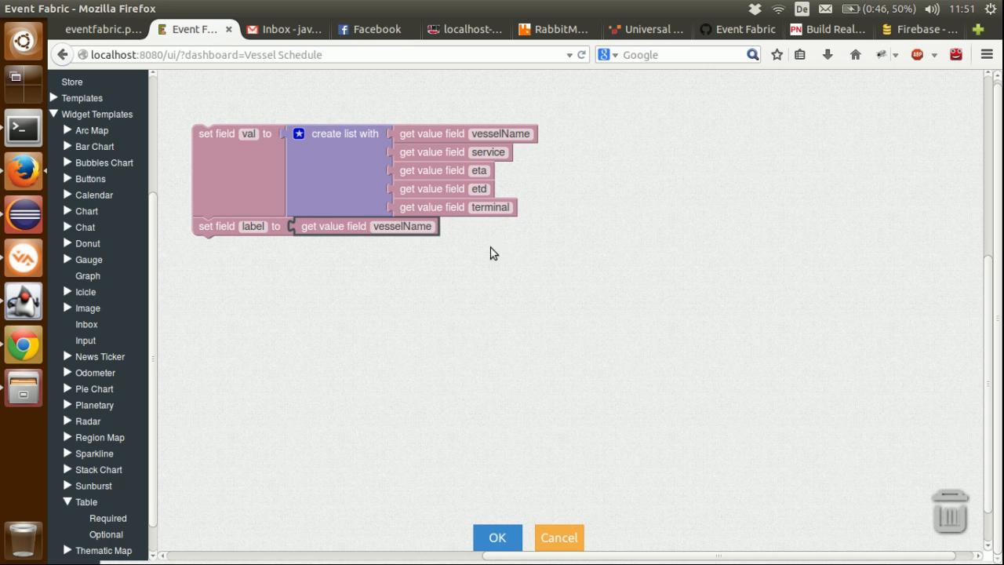
click(500, 535)
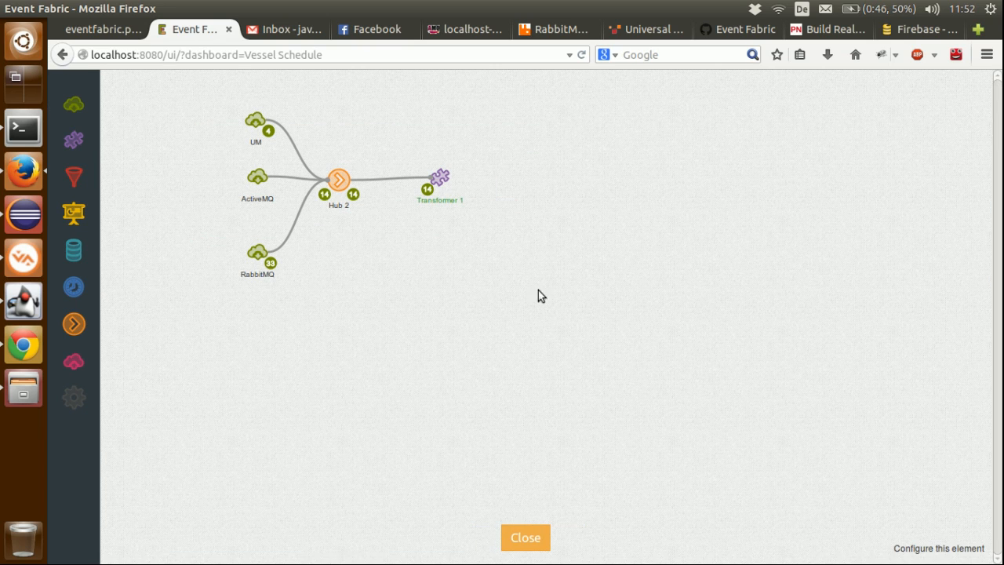
Step: Add a widget beside the transformer and set its type to Table
drag(69, 210, 538, 185)
click(514, 158)
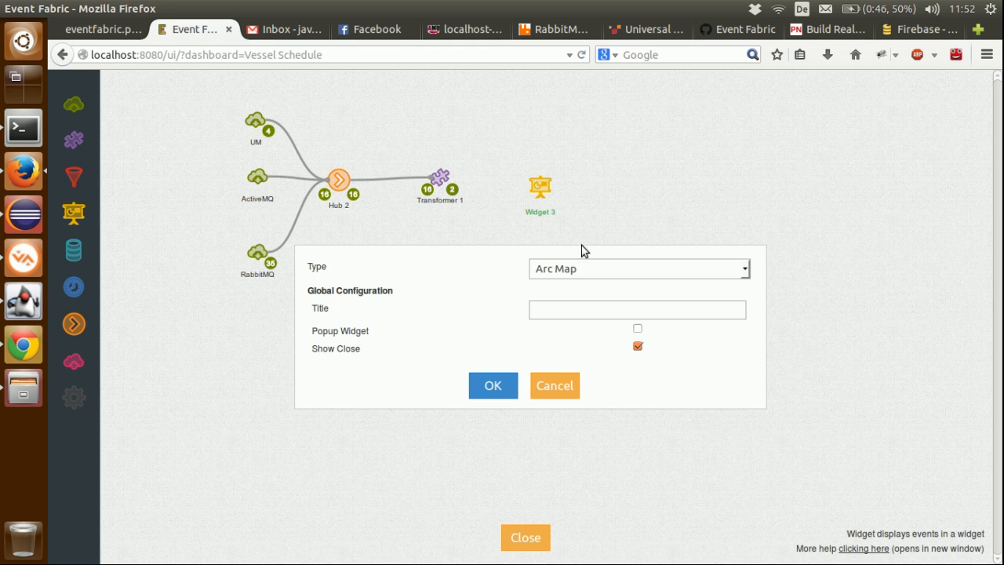
click(567, 267)
key(t)
key(Down)
key(Up)
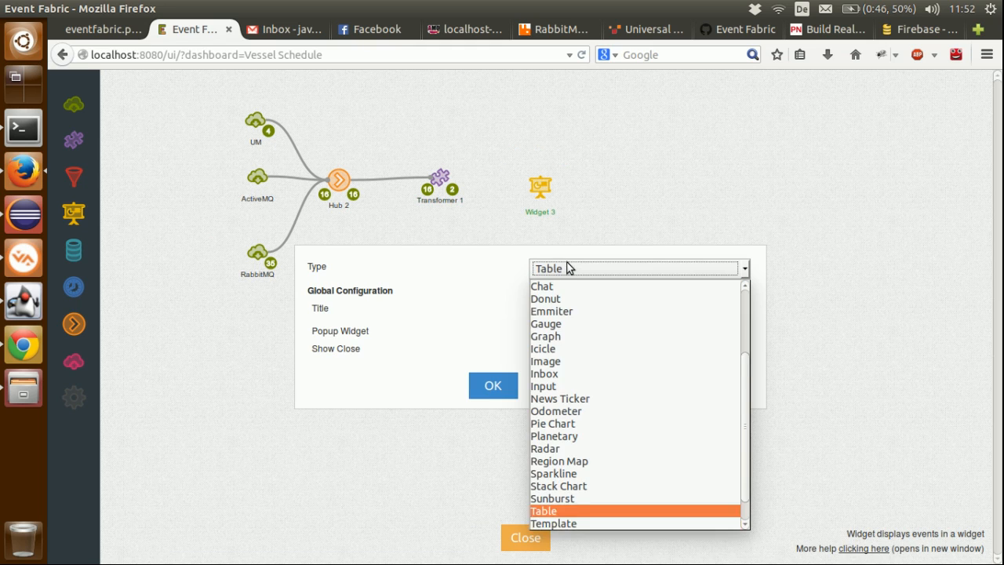
key(Return)
click(499, 390)
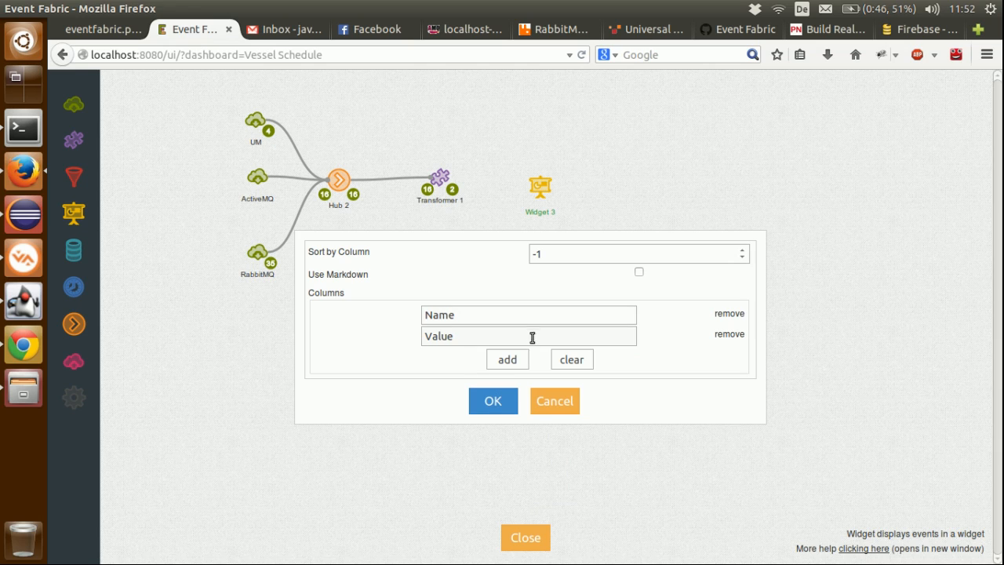
Step: Rename the table widget's two default columns as Vessel Name and Service
double_click(532, 323)
key(Home)
text(Vessel)
double_click(508, 338)
text(Se)
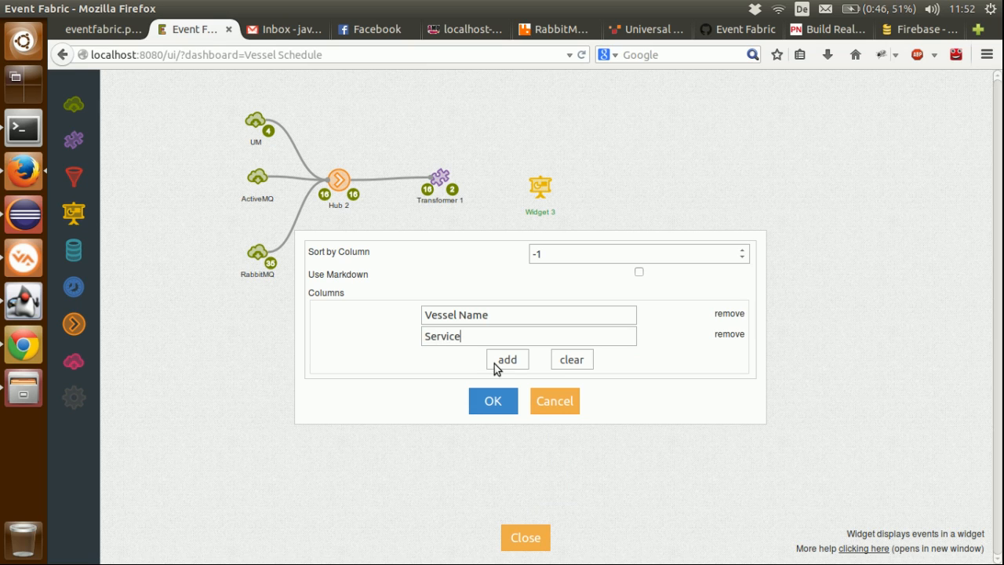
Step: Add the columns ETA, ETD and Terminal to the table widget and accept its configuration
click(494, 365)
click(508, 352)
text(E)
click(507, 380)
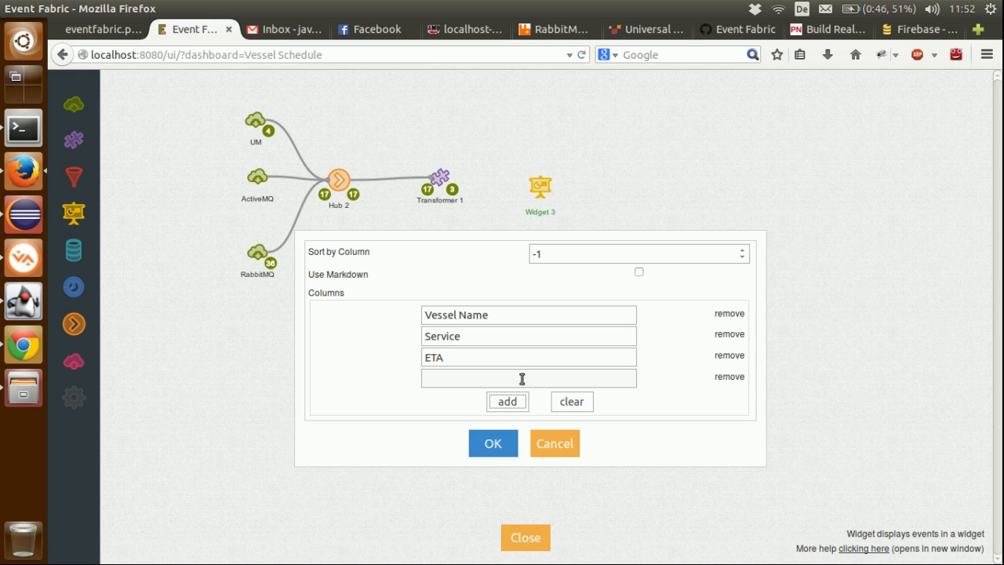
click(519, 370)
text(ETD)
click(508, 403)
click(512, 396)
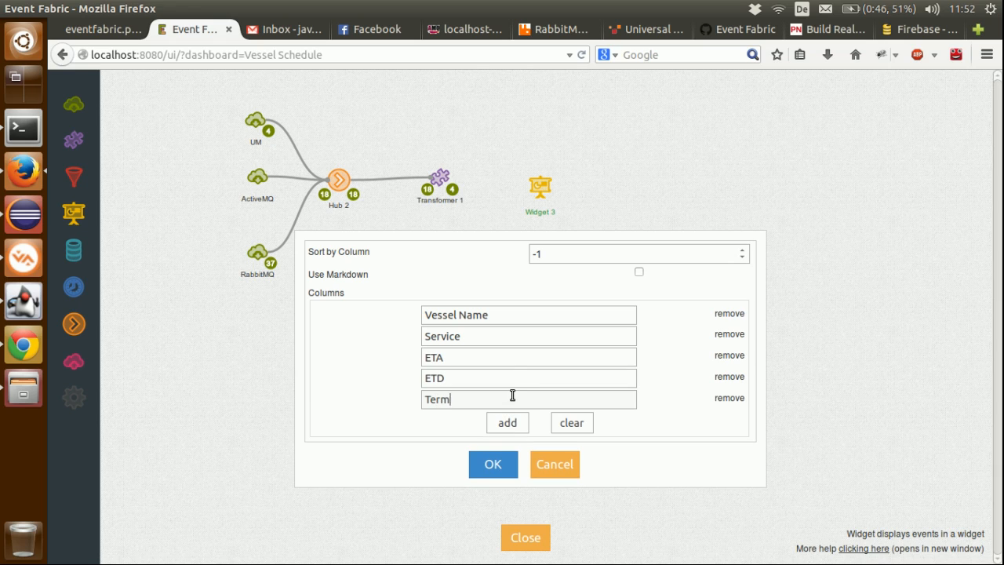
click(495, 466)
Step: Connect the transformer to the table widget and rename the widget as VS Table
drag(439, 174, 540, 171)
click(541, 197)
key(ctrl+a)
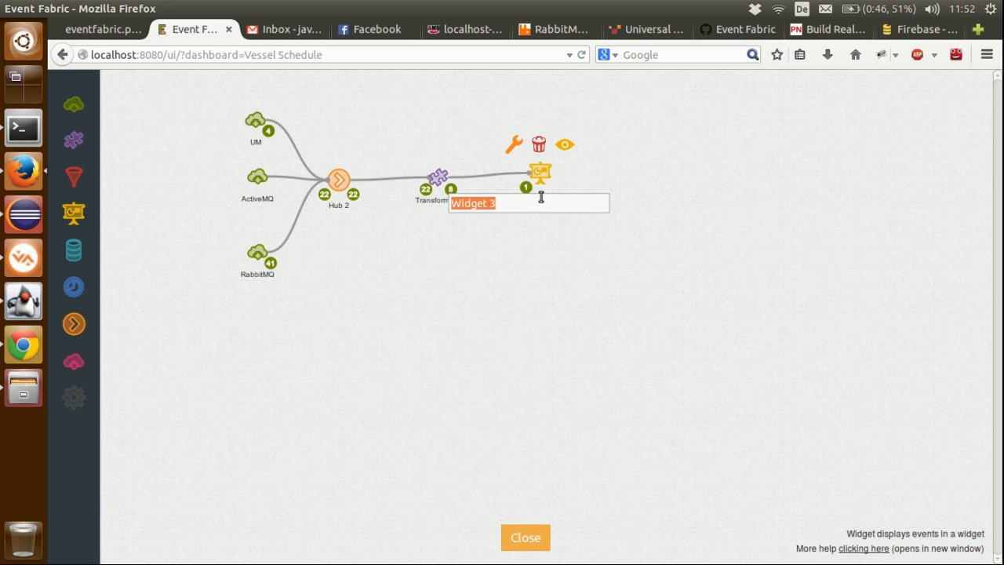
text(VS Table)
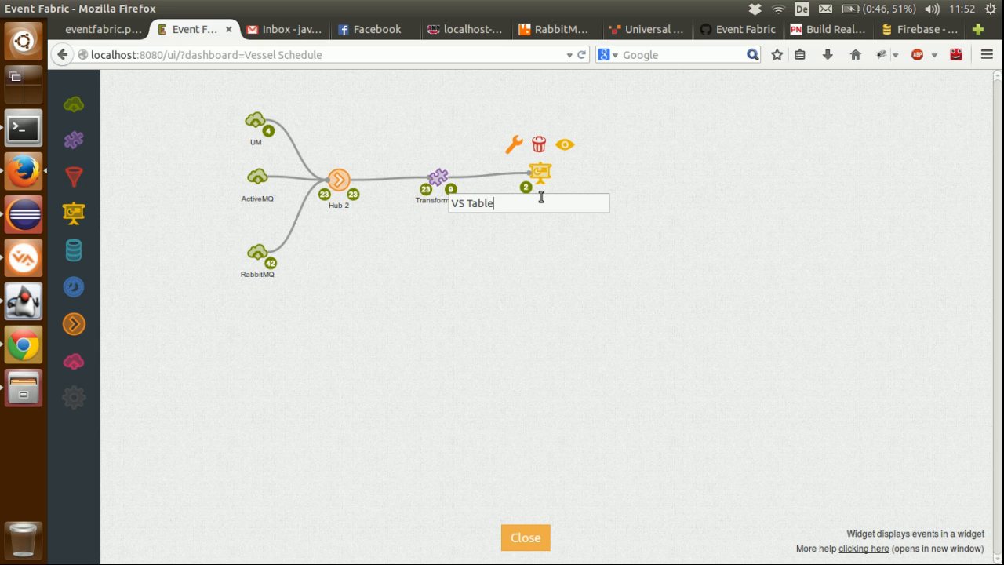
key(Return)
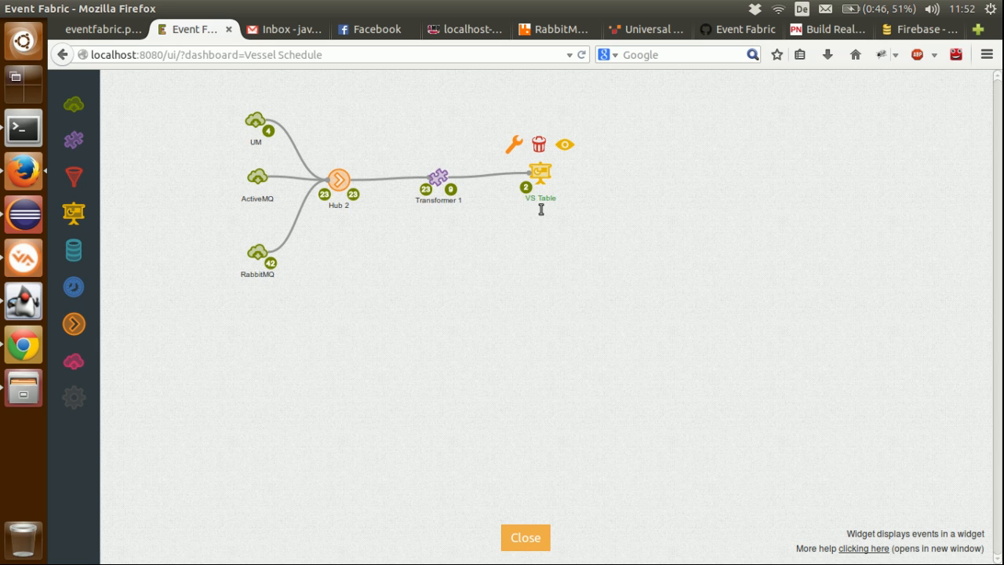
Step: Close the designer, then move the vessel schedule table towards the dashboard's middle and enlarge it to fit five rows
click(527, 538)
drag(291, 89, 587, 181)
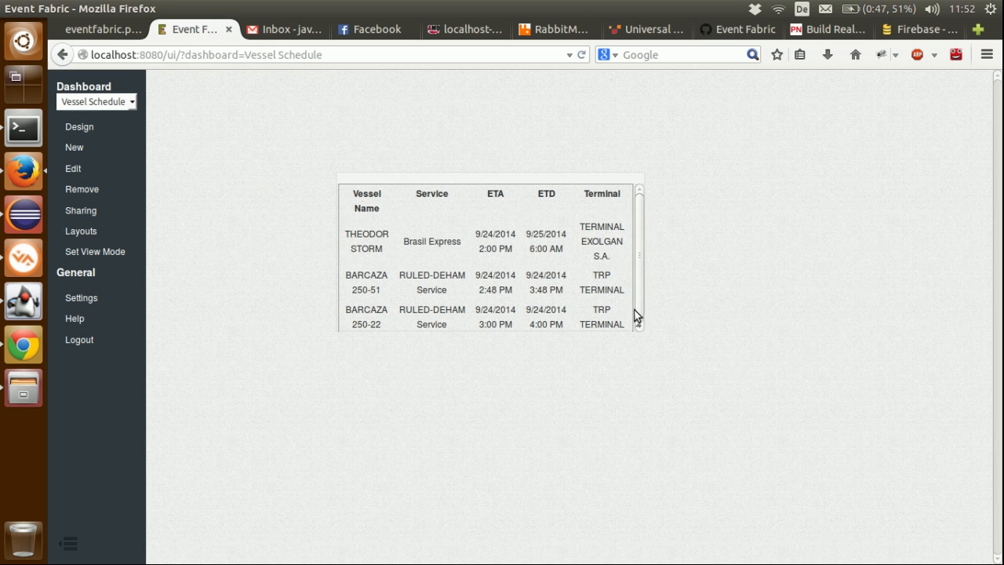
drag(635, 322, 782, 377)
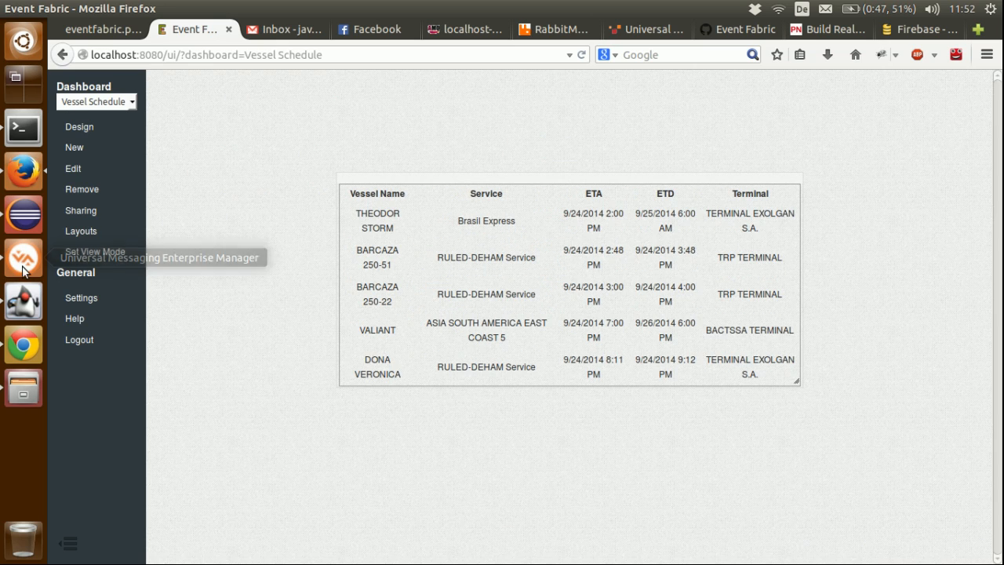
Step: Switch to Chrome, upload one vessel schedule from the Port of Hong Kong page, and check the dashboard table's rows in Firefox
click(27, 358)
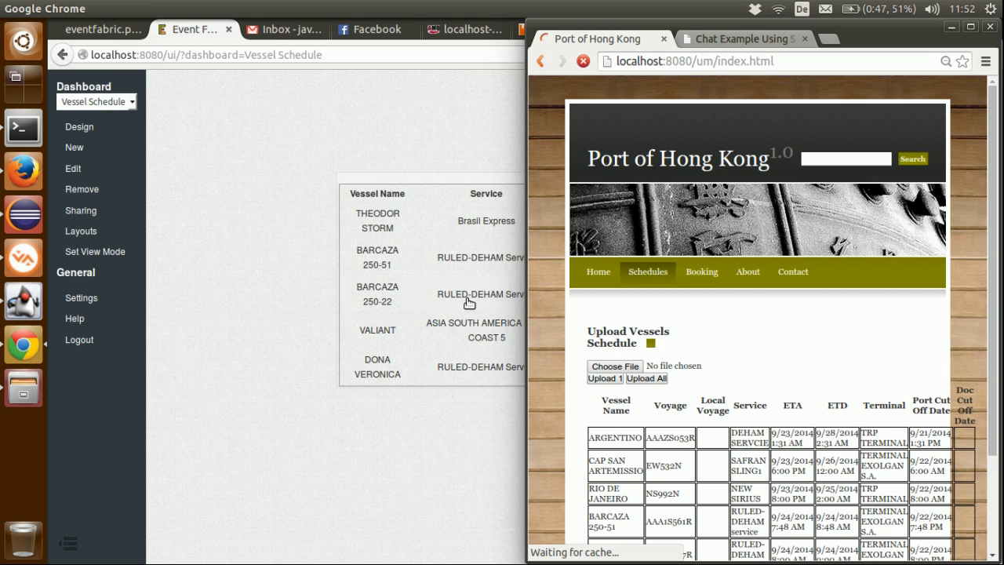
click(604, 378)
right_click(495, 349)
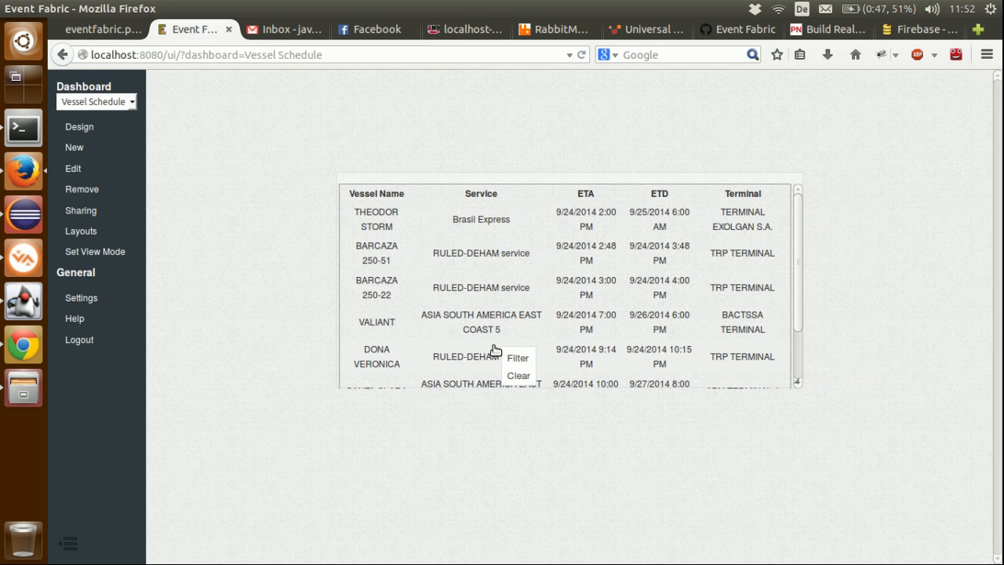
scroll(792, 330, down, 3)
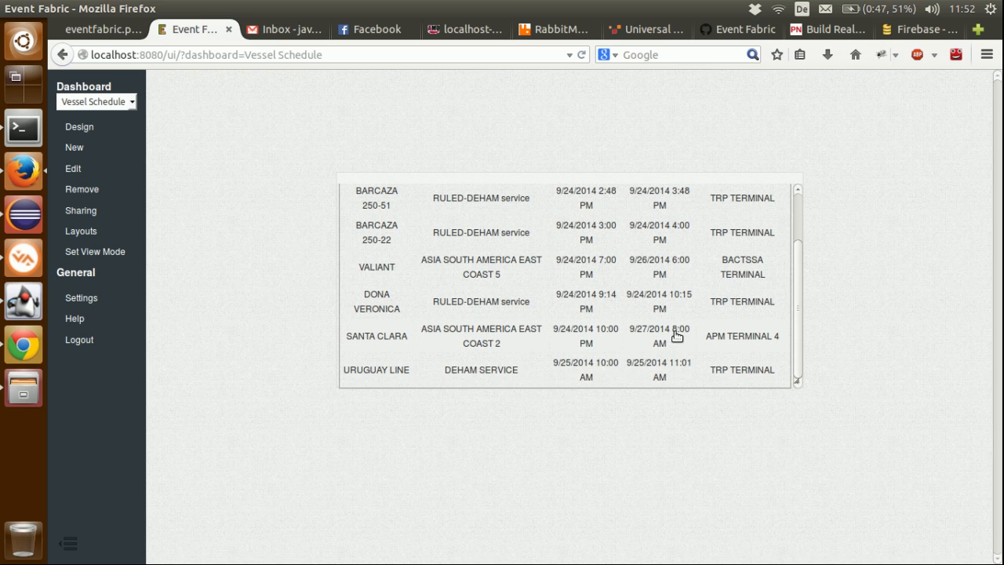
drag(794, 269, 794, 212)
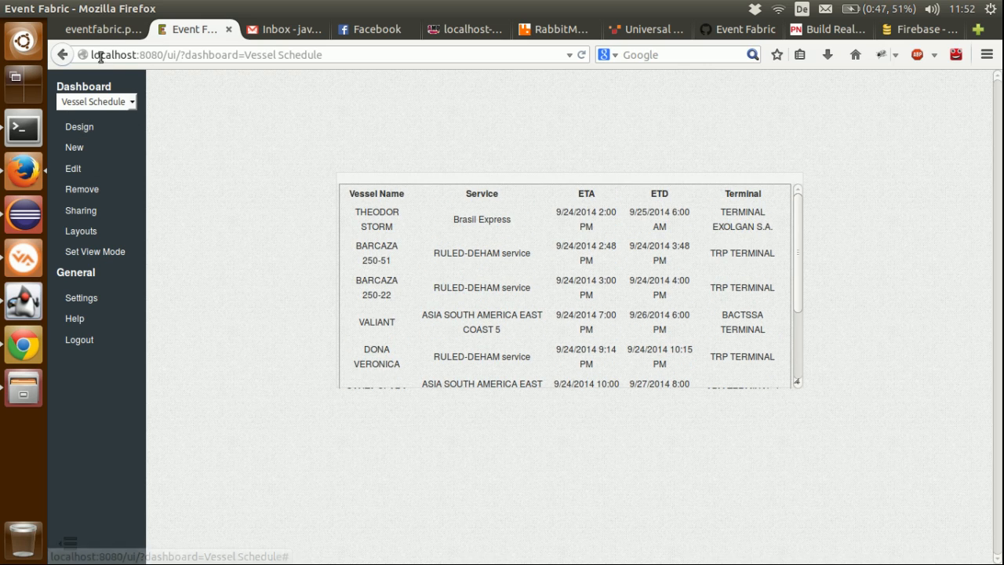
Step: Review the architecture diagram and browse the Event Fabric API repositories on GitHub
click(99, 31)
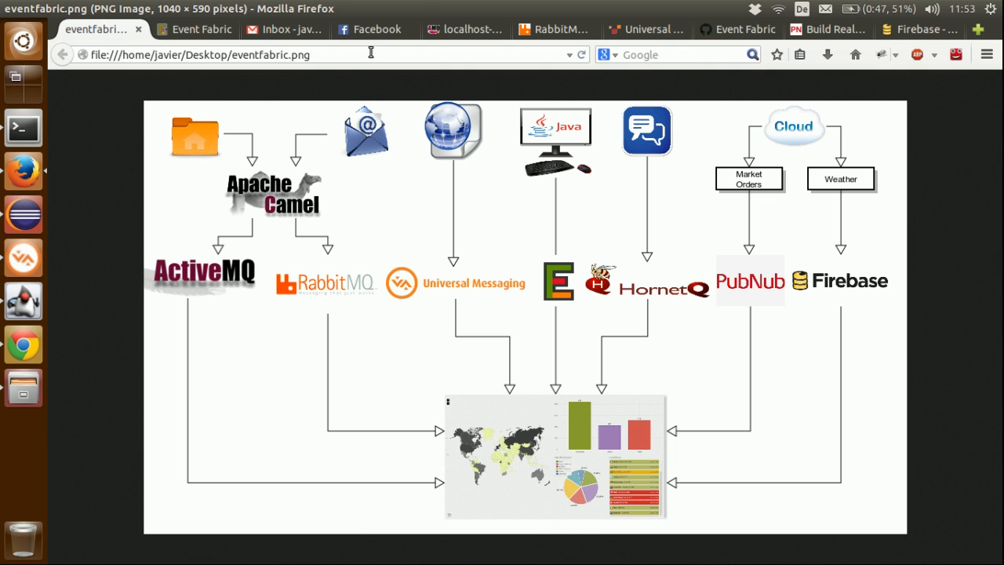
click(723, 36)
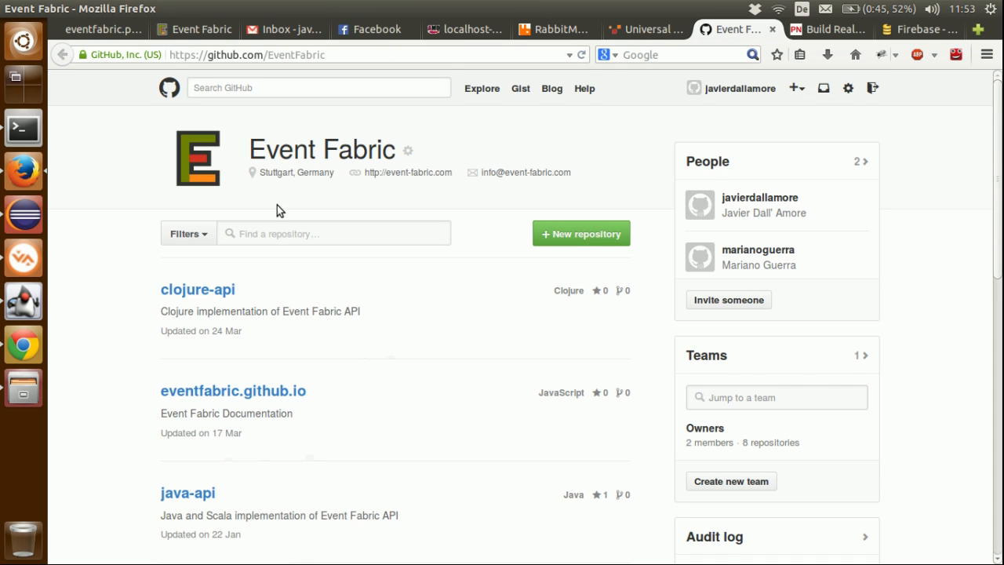
scroll(279, 208, down, 2)
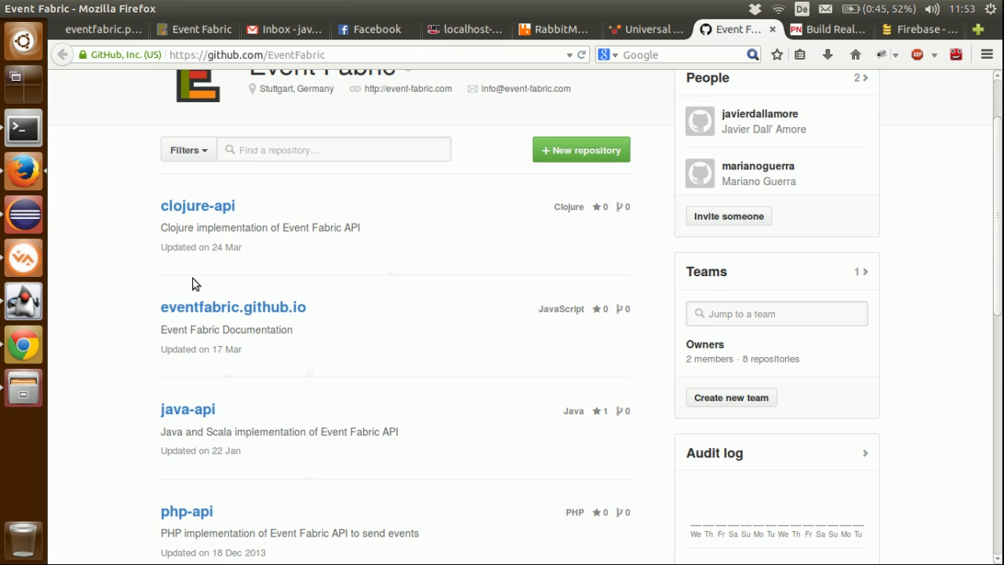
scroll(194, 284, down, 4)
scroll(176, 341, down, 3)
scroll(203, 332, down, 4)
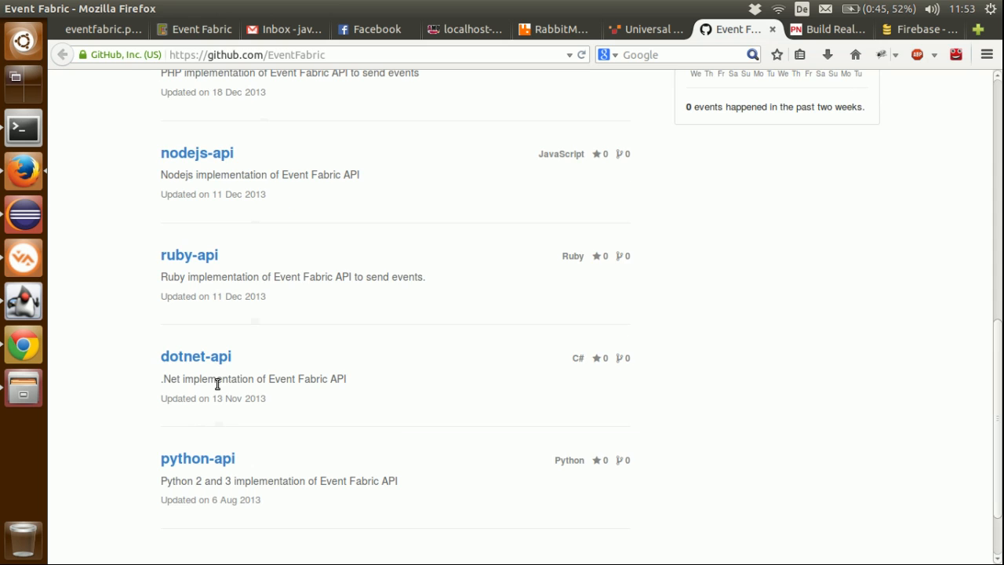
scroll(217, 384, up, 11)
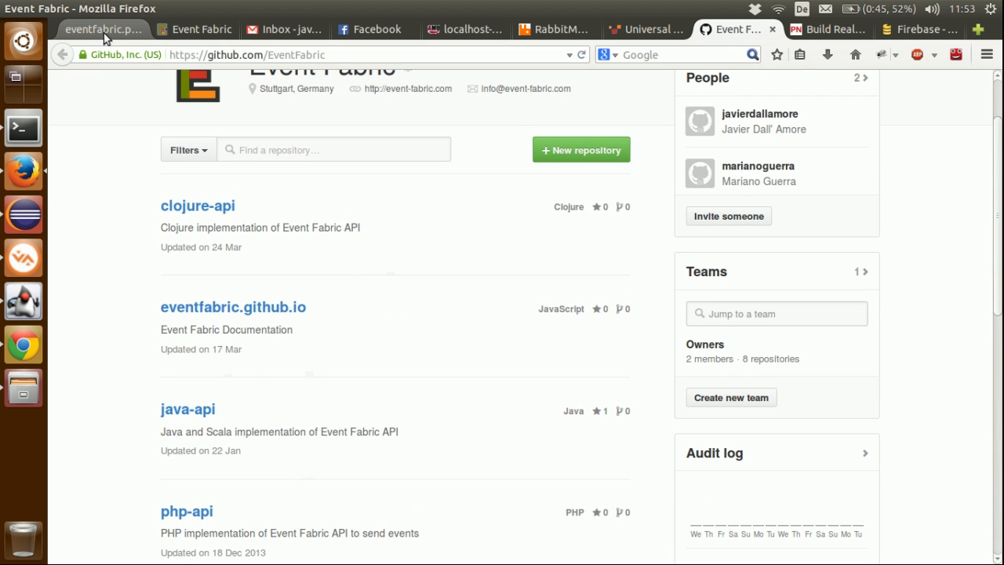
click(101, 34)
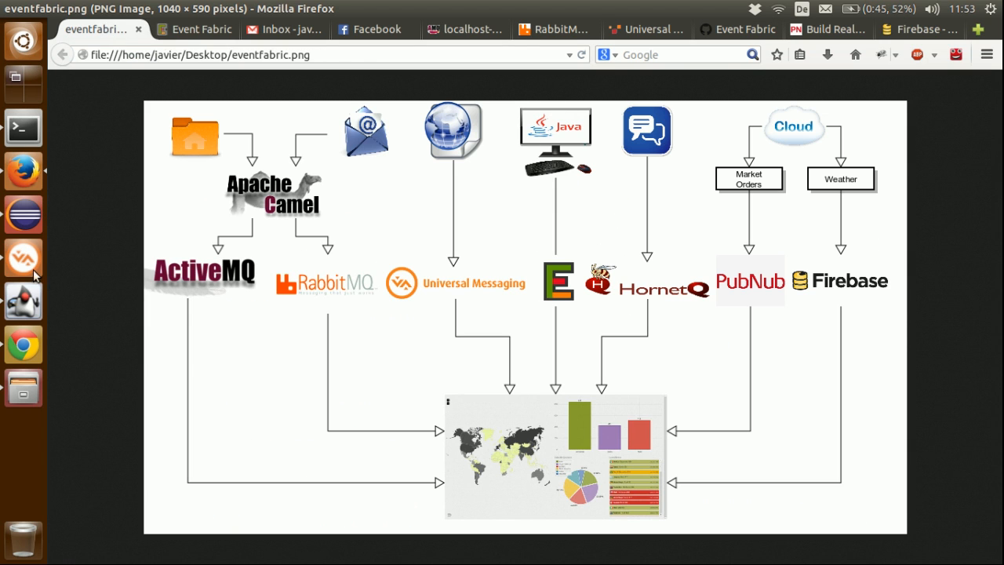
Step: Check the channel set in the Event Fabric Products agent example, comparing it with the diagram, and return to the Vessel Schedule dashboard
click(20, 301)
drag(328, 105, 753, 112)
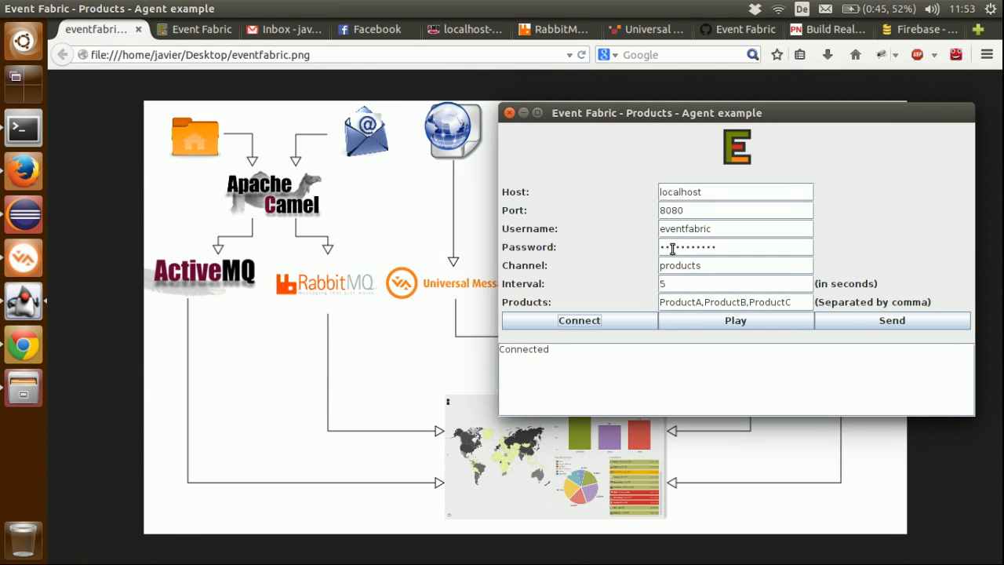
double_click(701, 268)
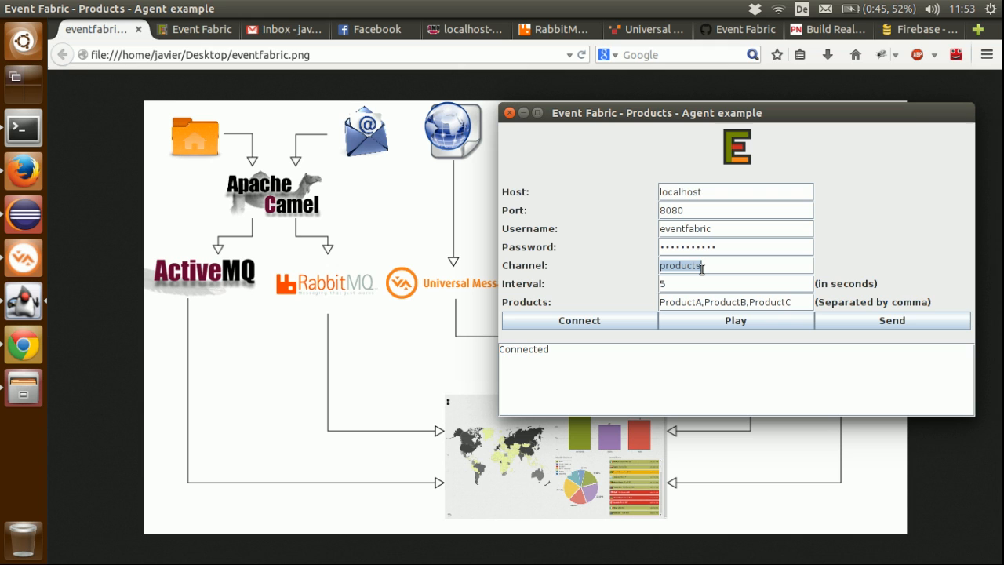
click(209, 31)
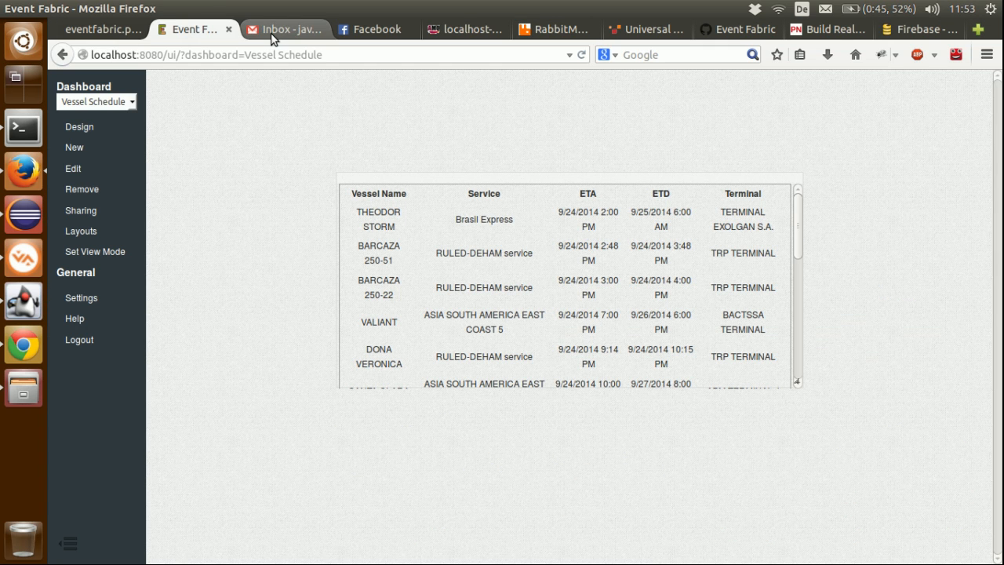
click(101, 28)
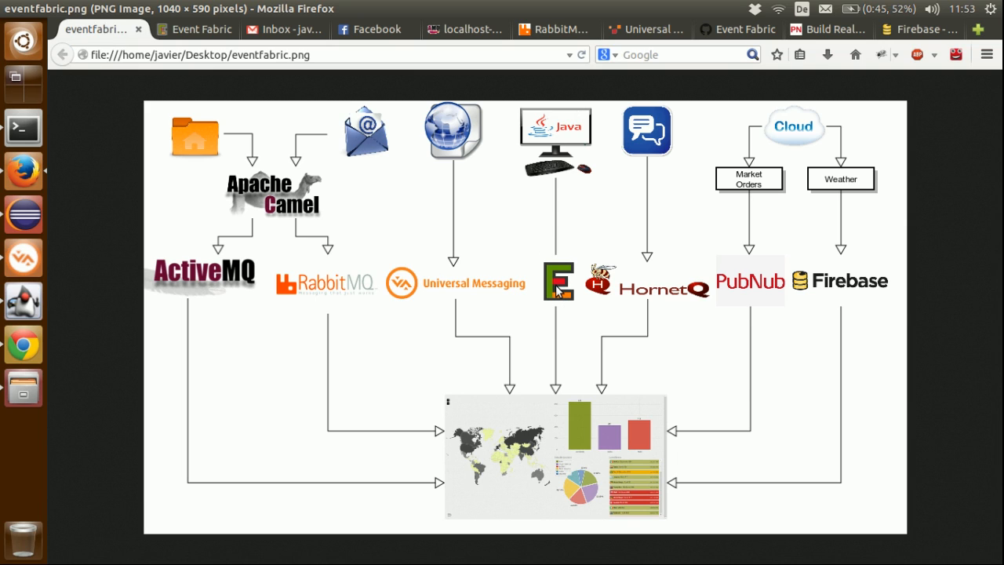
click(209, 35)
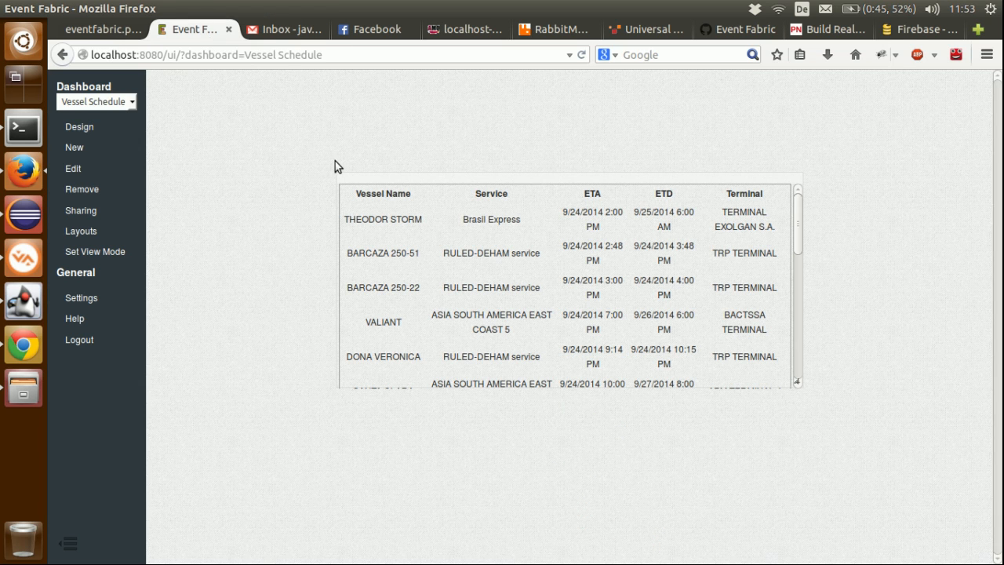
Step: Add a source below RabbitMQ in the dashboard design and configure it as an Event Source on channel products
click(79, 127)
drag(74, 105, 257, 335)
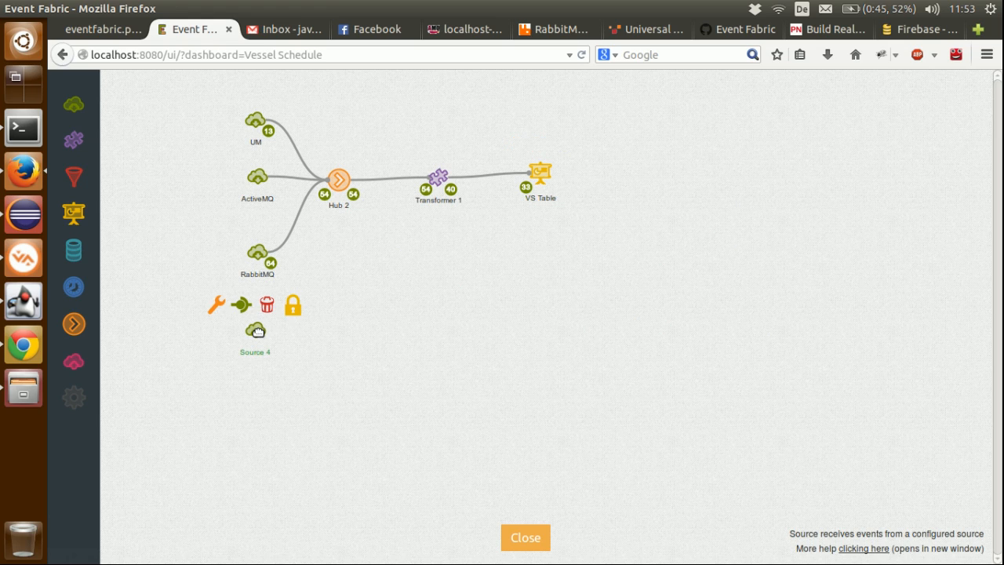
click(217, 306)
click(646, 317)
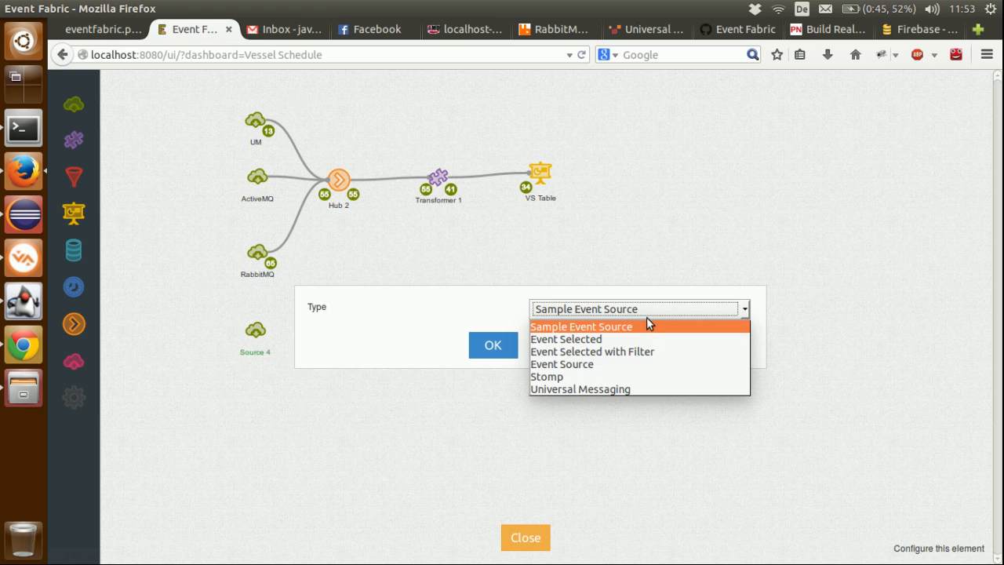
click(619, 366)
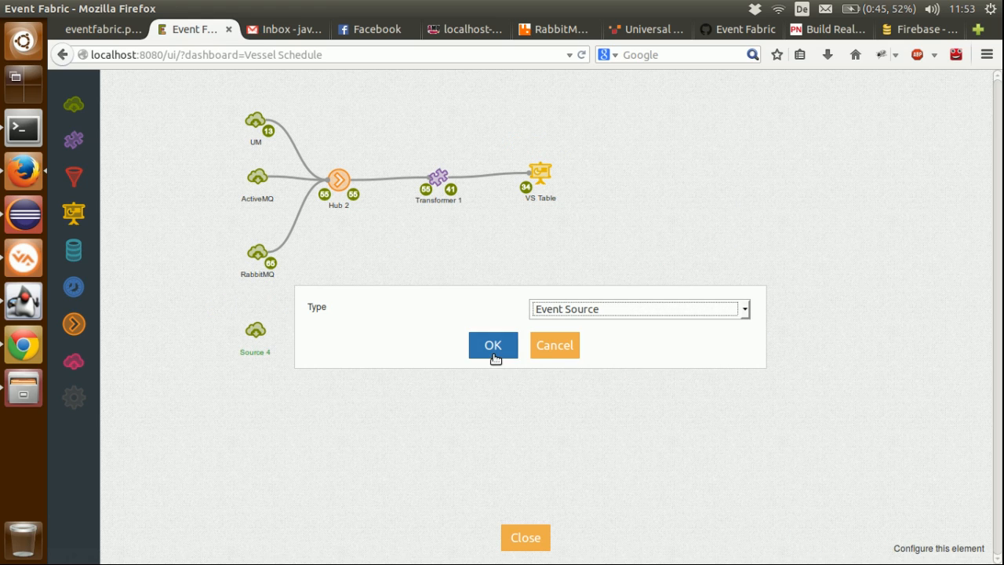
click(495, 356)
click(592, 305)
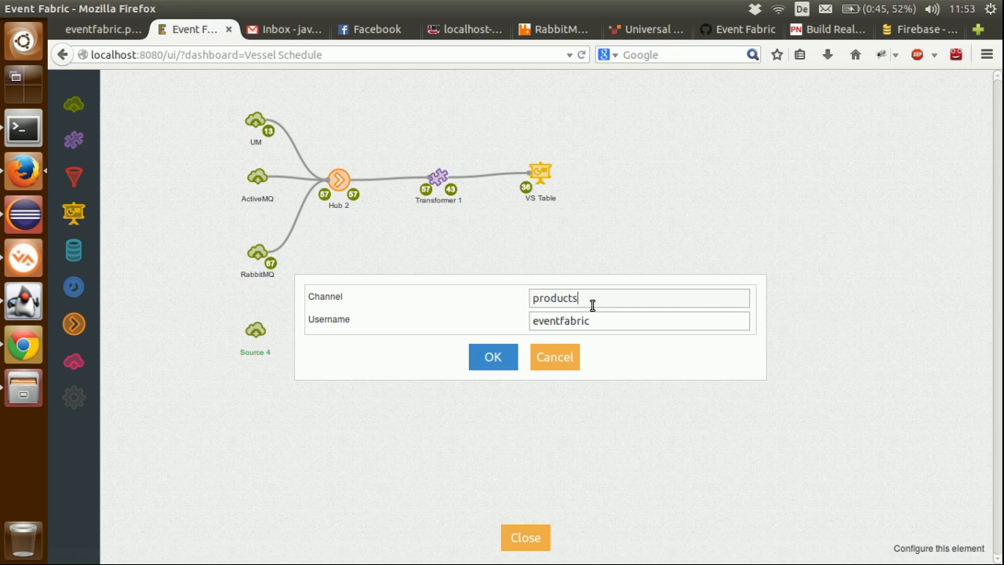
click(503, 359)
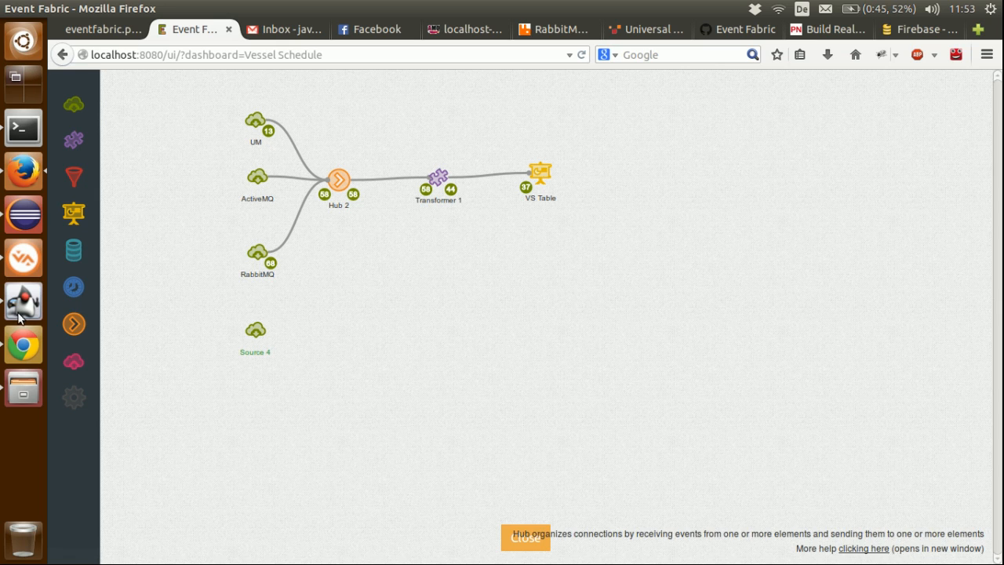
Step: Switch to the Products agent example, check its username and channel, and send one event
click(17, 312)
double_click(708, 229)
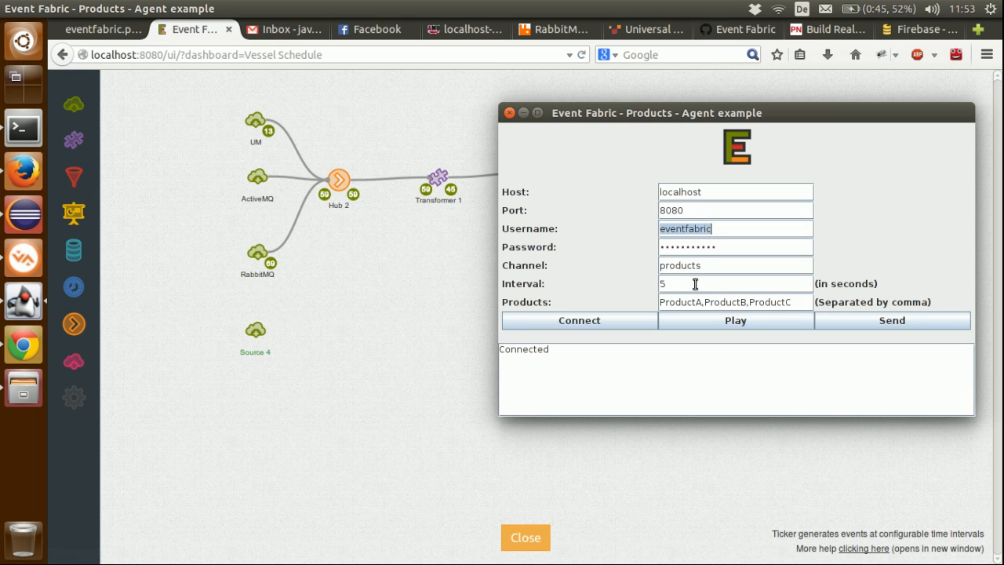
double_click(701, 268)
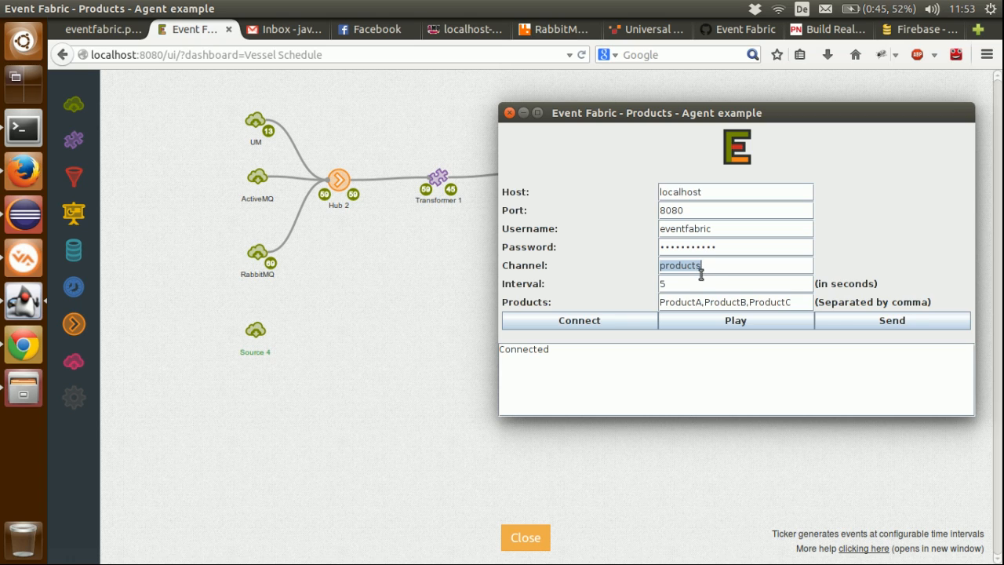
click(847, 319)
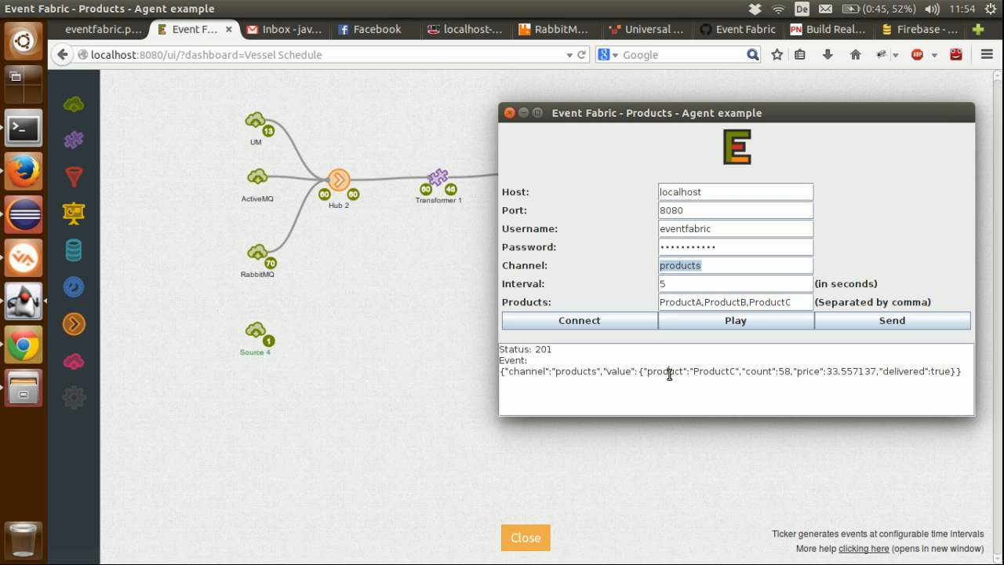
Step: Examine the product, count, price and delivered fields in the sent event's value
double_click(624, 374)
click(656, 374)
double_click(666, 374)
double_click(712, 374)
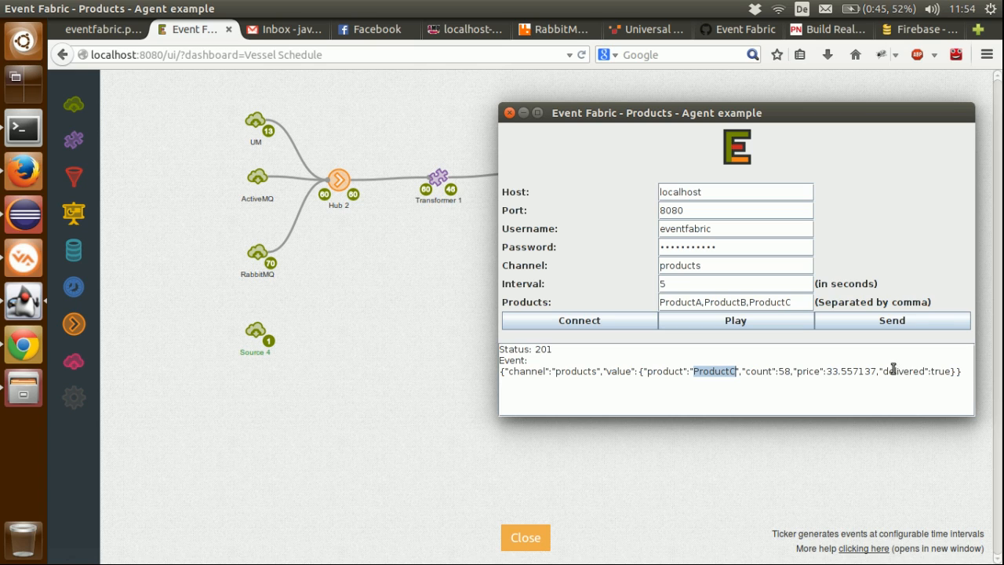
drag(960, 371, 650, 372)
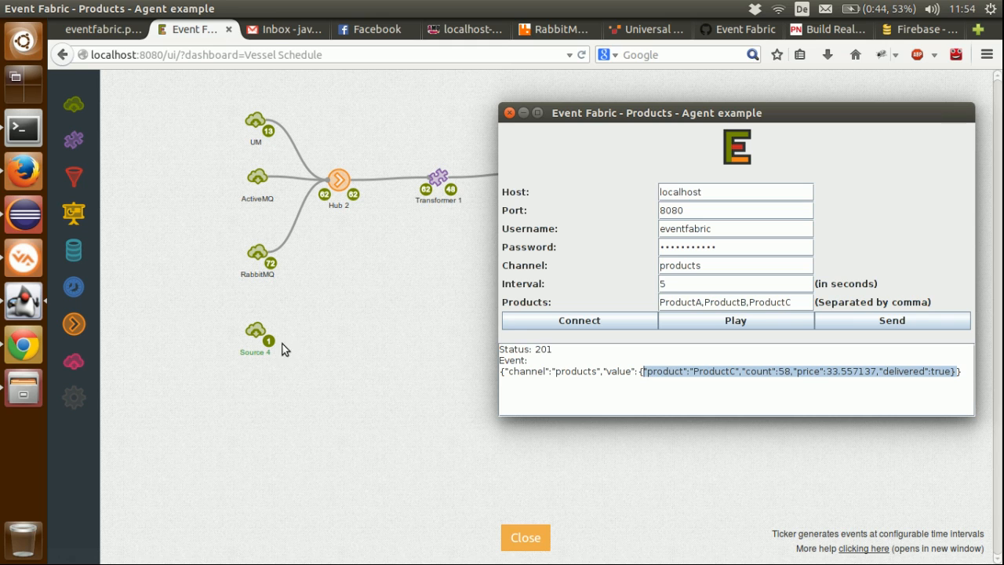
Step: Rename the new source below RabbitMQ as EF APIs
double_click(255, 349)
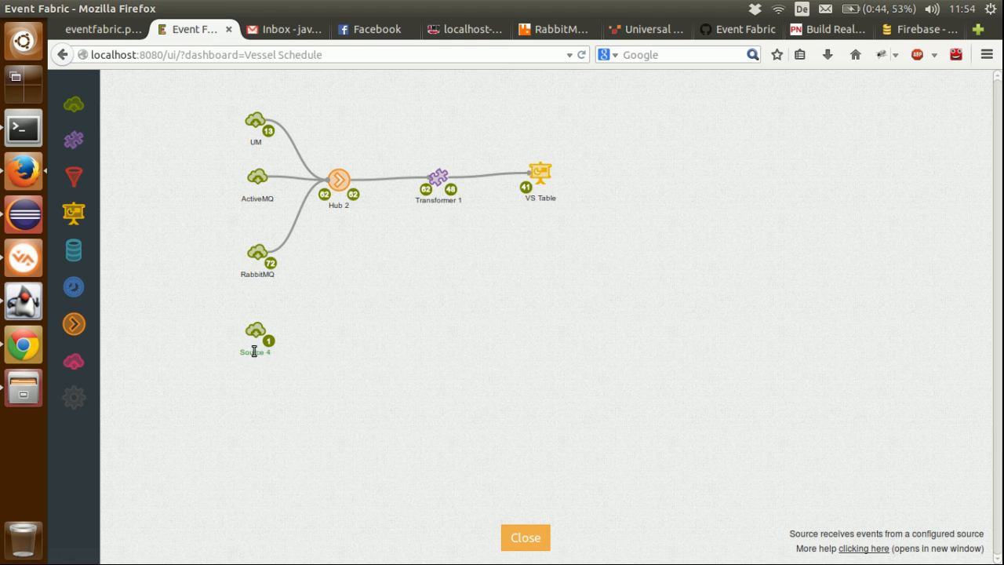
text(EF A)
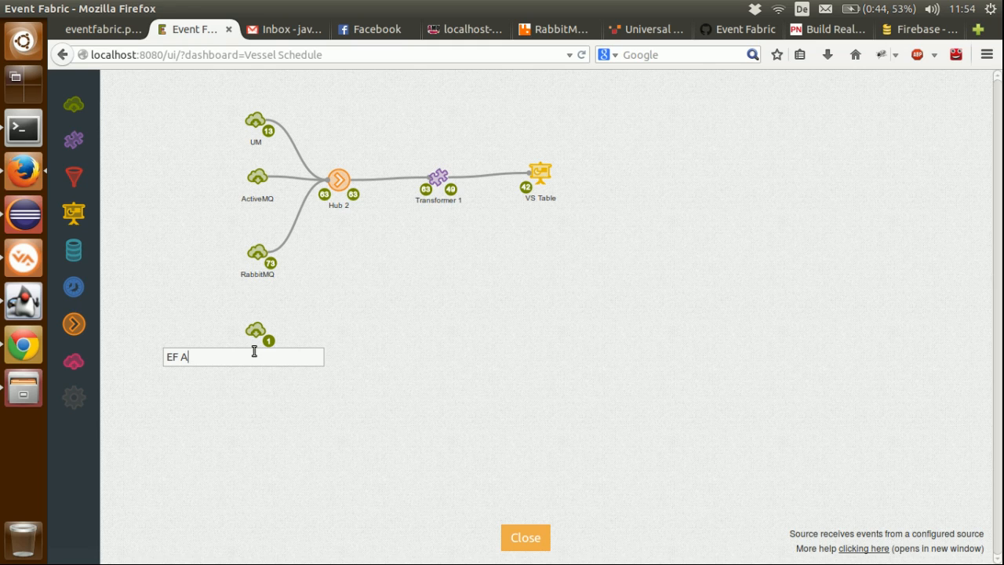
text(PIs)
key(Return)
Step: Add a widget below VS Table and set its type to Pie Chart
drag(74, 209, 528, 331)
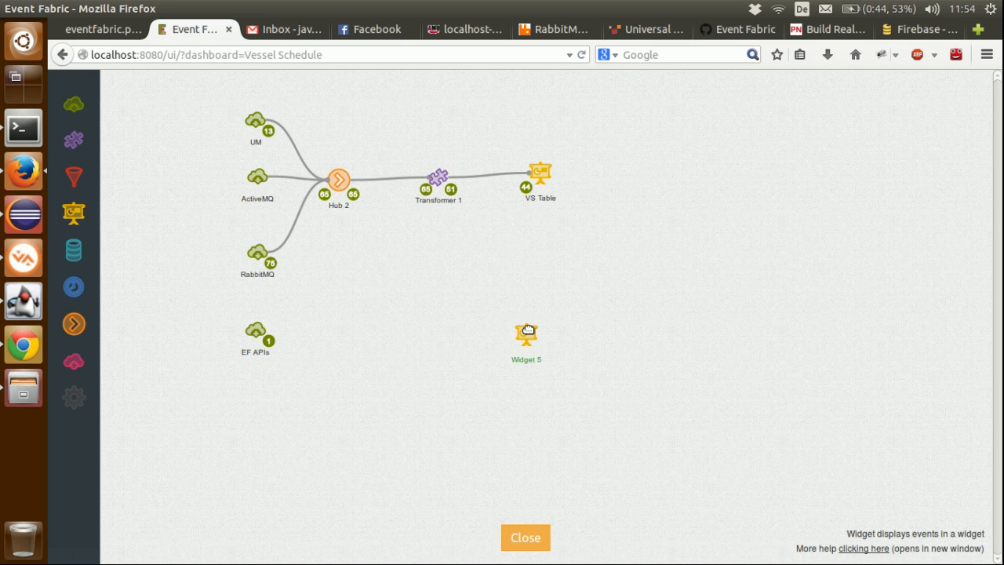
mouse_move(519, 324)
click(500, 305)
click(560, 271)
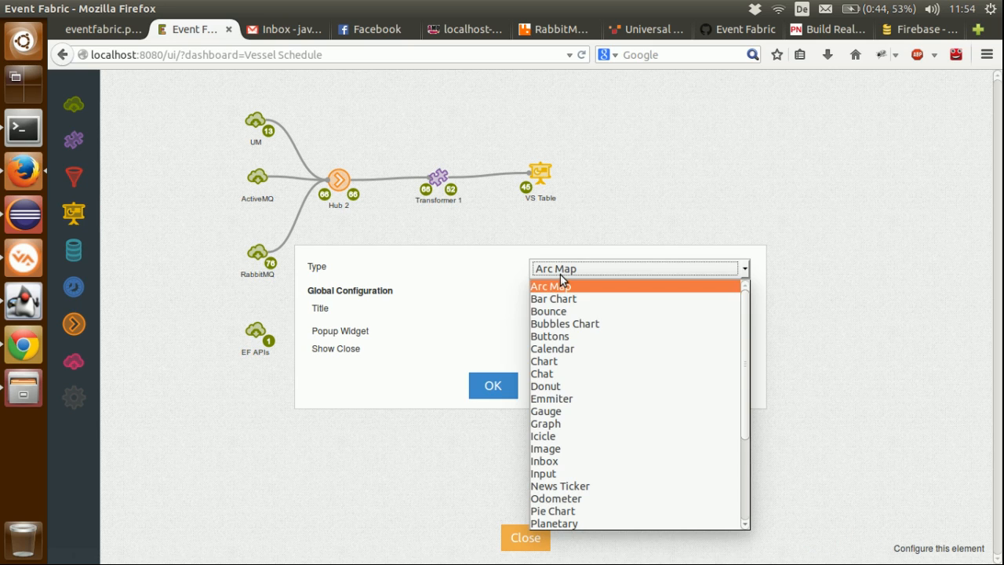
key(p)
key(Return)
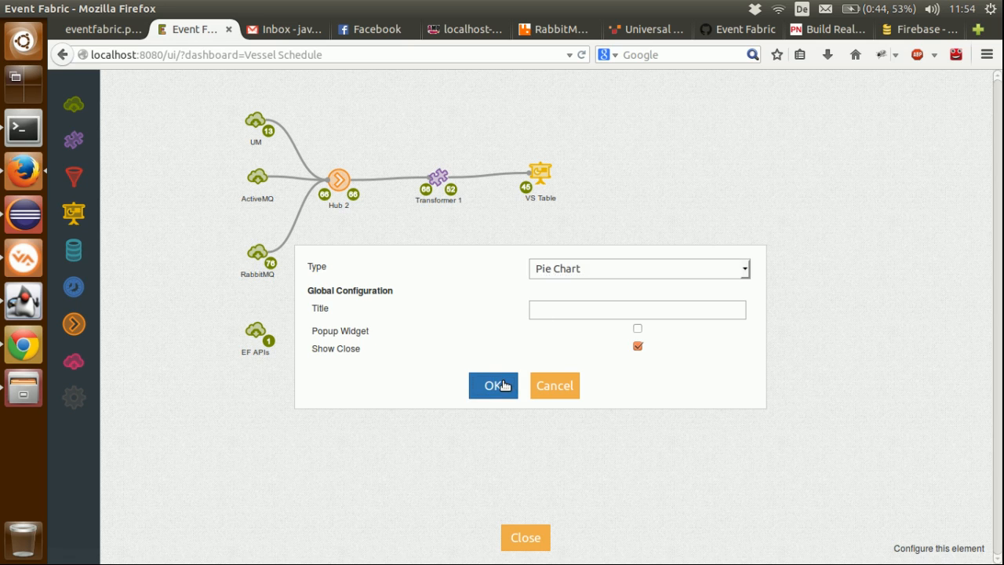
click(506, 386)
Step: Add a transformer between EF APIs and the pie chart widget, and connect the source through it to the widget
drag(81, 144, 390, 340)
click(255, 330)
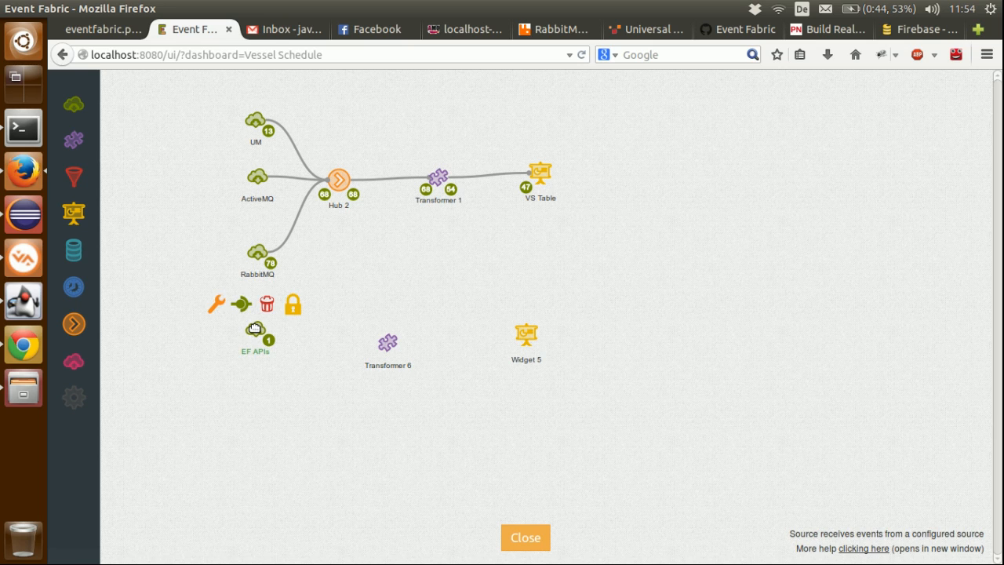
drag(241, 305, 523, 335)
click(390, 340)
Step: Check the EF APIs output, add the pie chart's required field blocks to Transformer 6, and set val to the price field
click(269, 342)
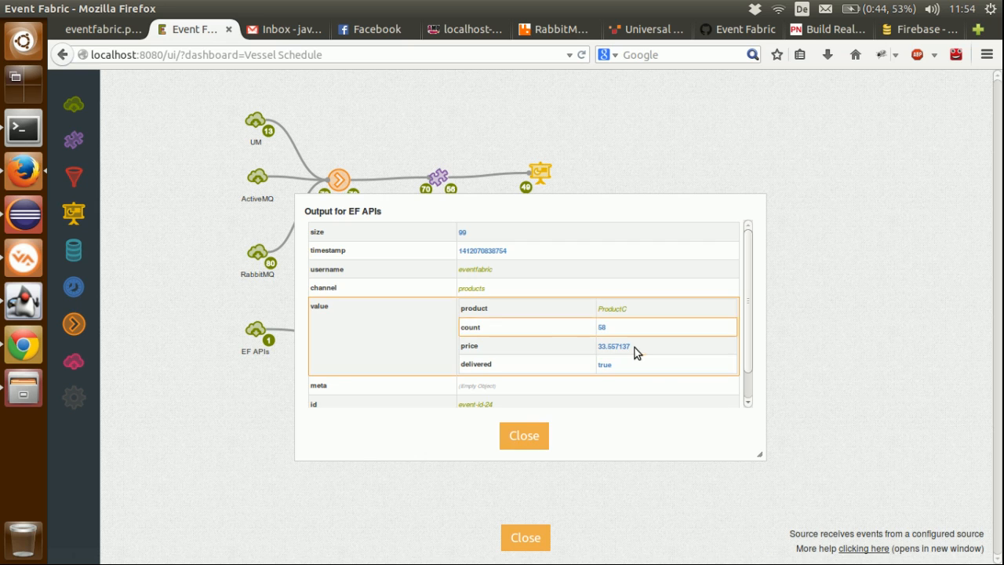
click(511, 429)
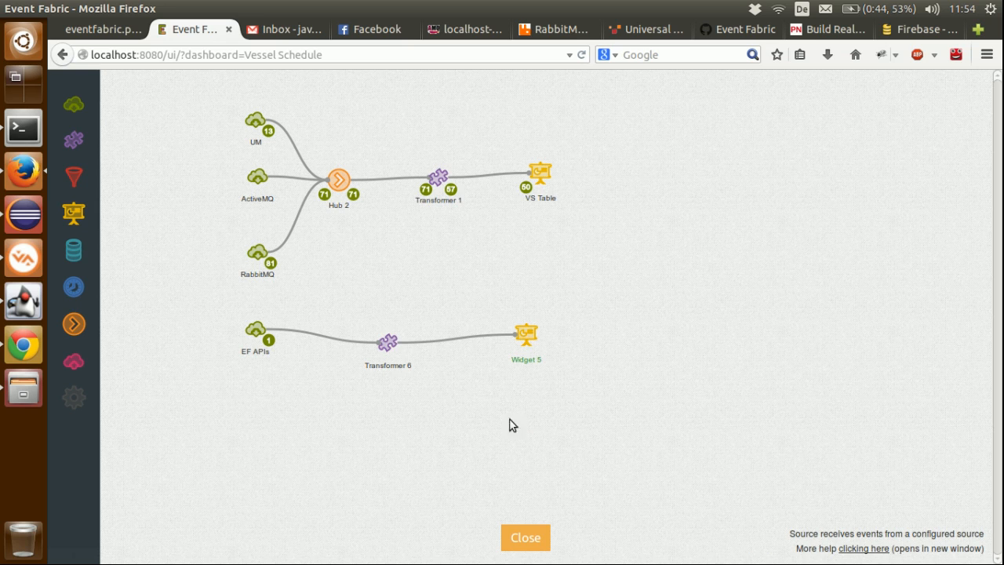
click(389, 343)
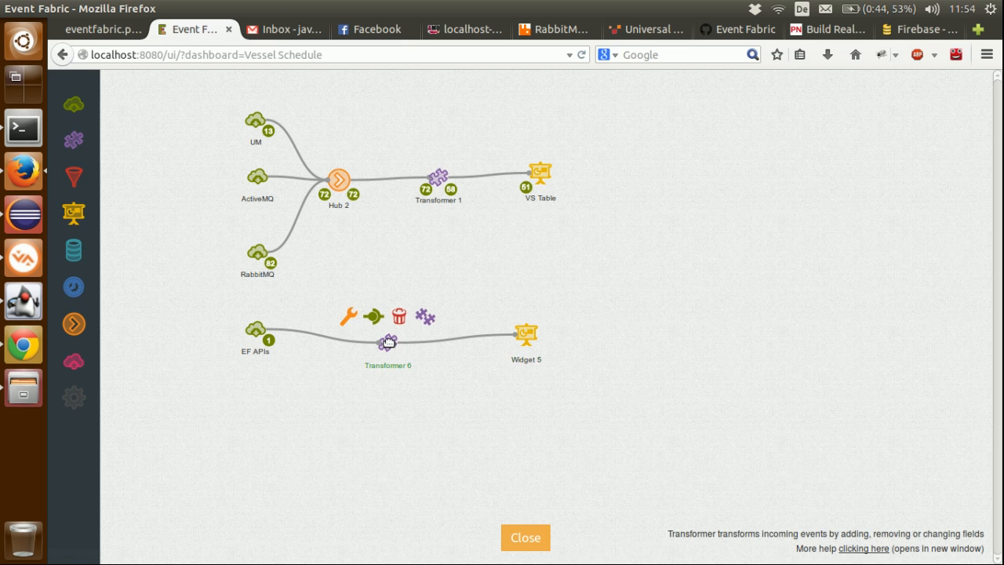
click(350, 317)
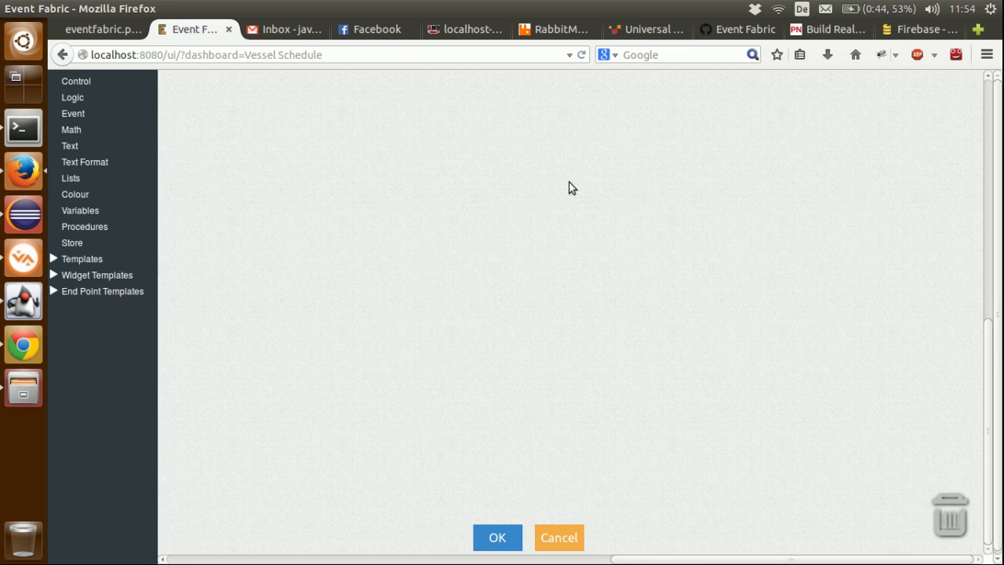
click(124, 277)
scroll(108, 321, down, 2)
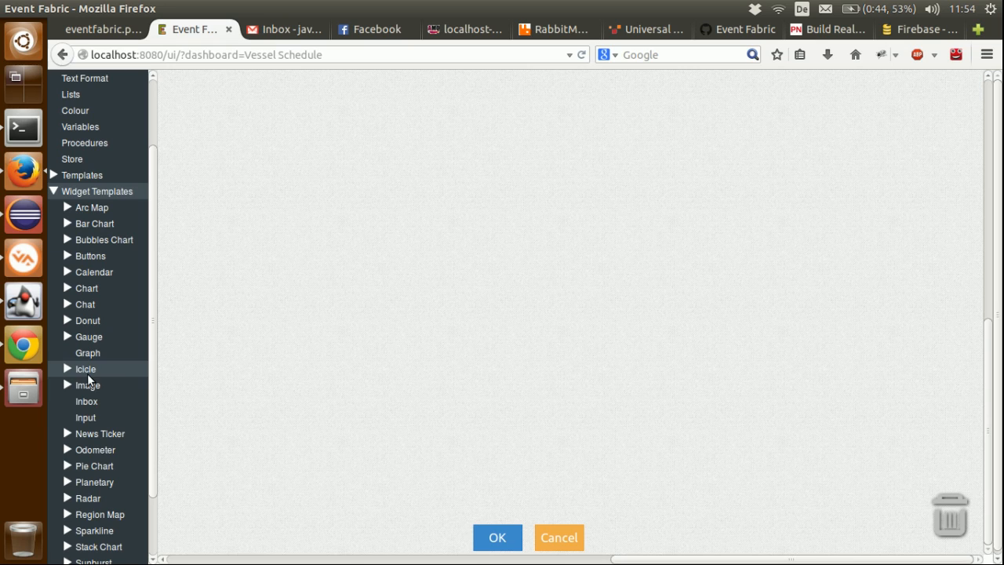
click(88, 466)
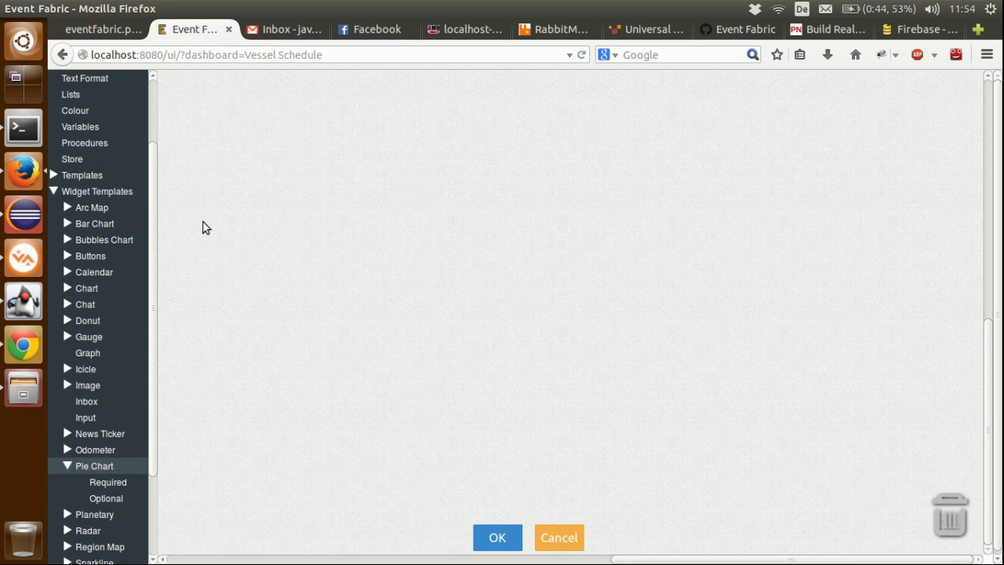
click(124, 484)
drag(196, 145, 339, 157)
click(521, 161)
text(price)
key(Return)
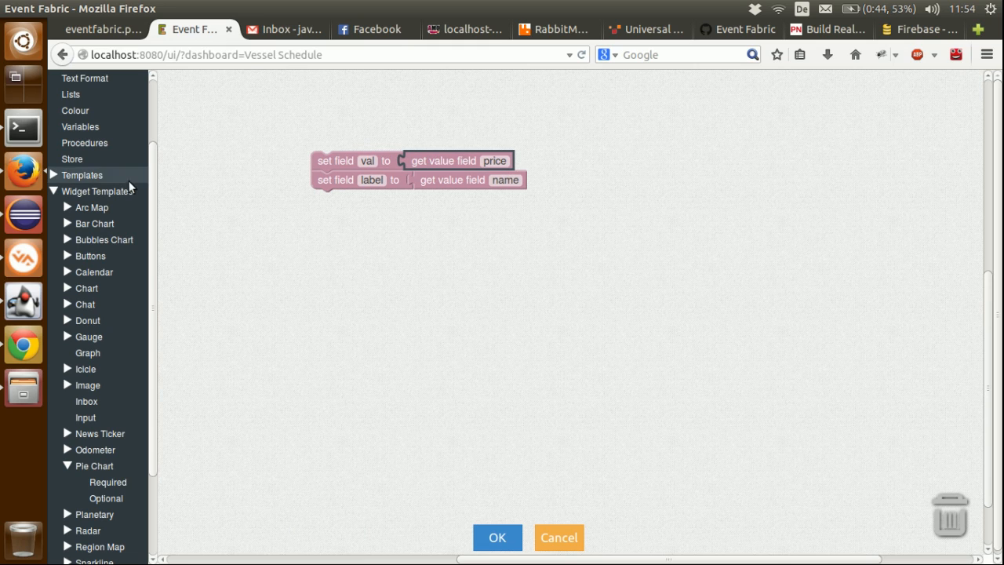
Step: Check the event's field names in the products agent, set the label block to the product field, and save the transformer
click(21, 311)
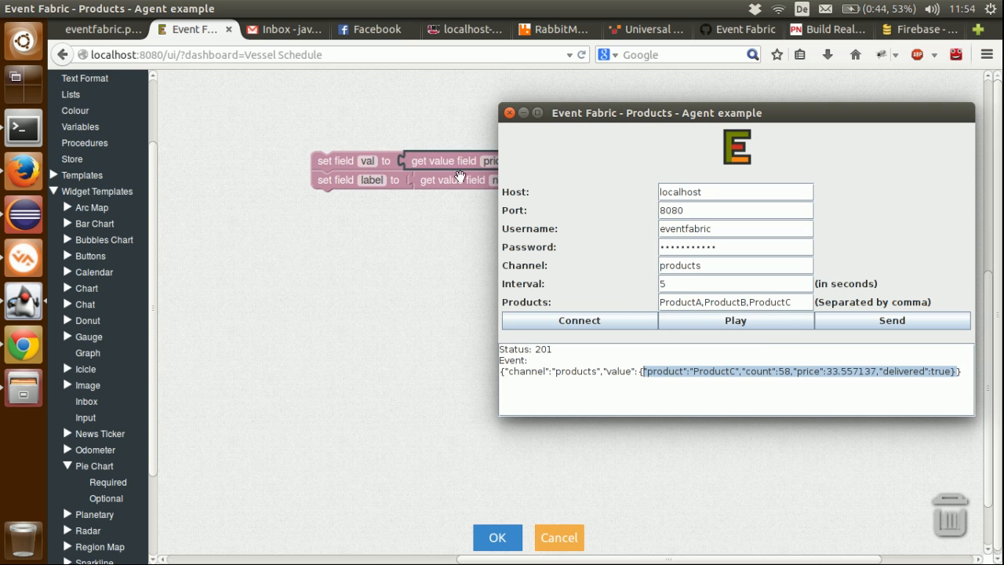
click(459, 177)
click(498, 180)
text(product)
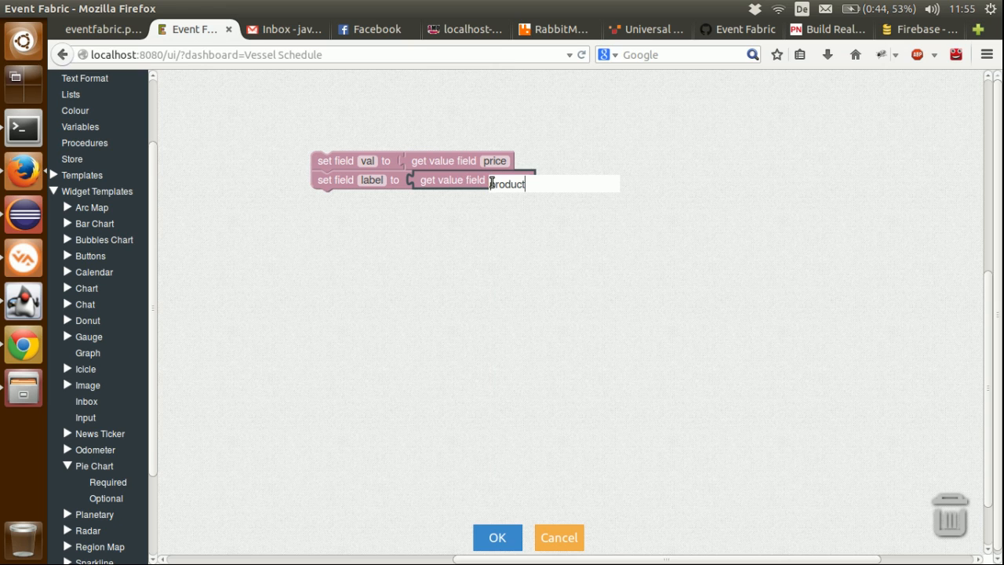
key(Return)
click(494, 540)
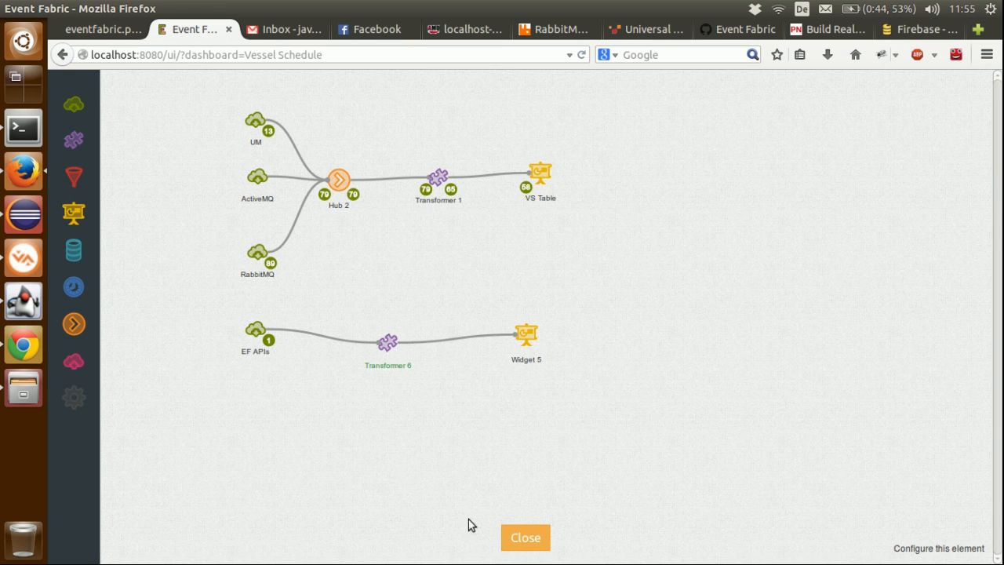
Step: Recheck the EF APIs output, set the products agent's interval to 1 second, and start sending events continuously
click(269, 345)
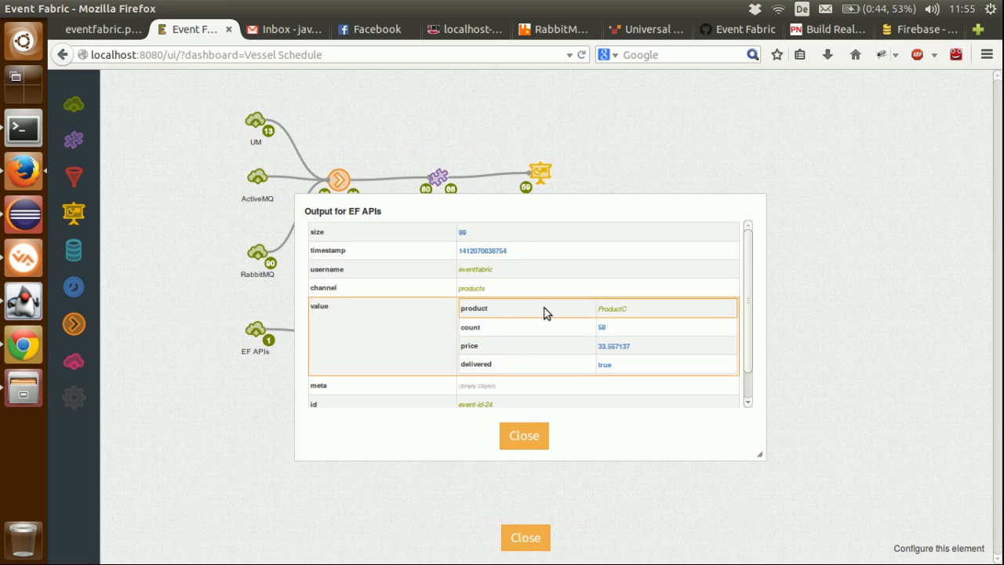
click(527, 440)
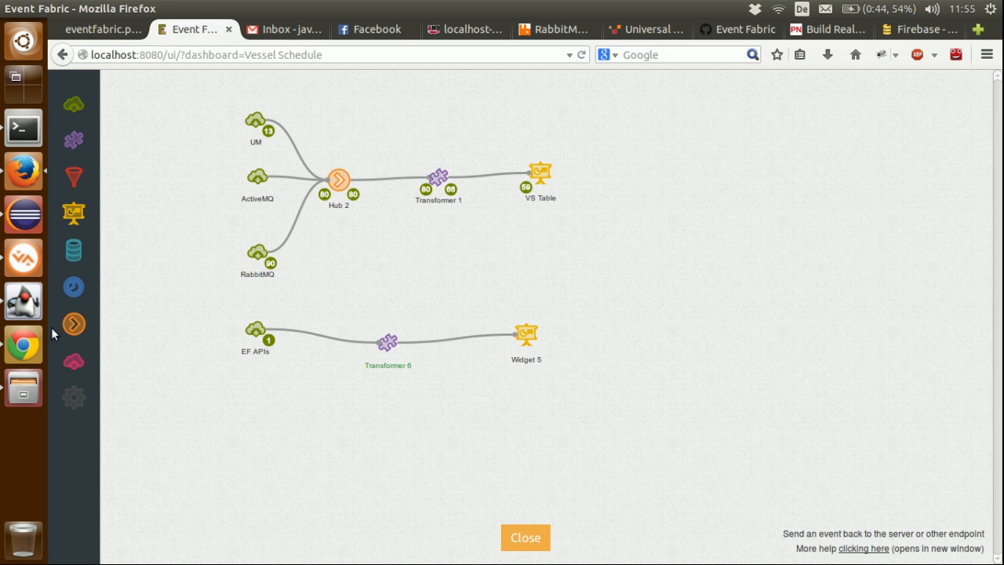
click(25, 305)
double_click(672, 290)
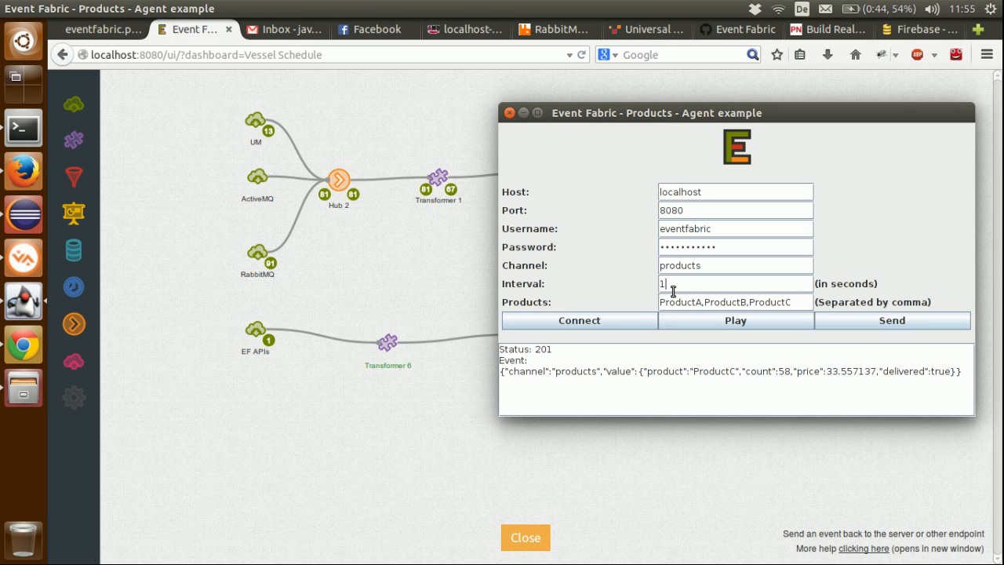
click(737, 320)
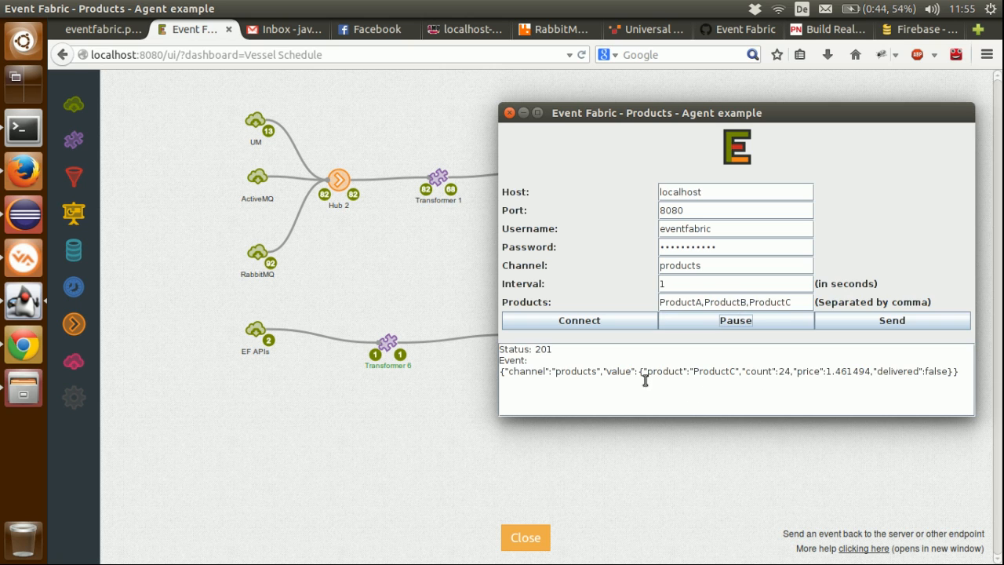
click(453, 387)
Step: Close the designer and apply the two-column layout with the schedule table beside the pie chart
click(529, 538)
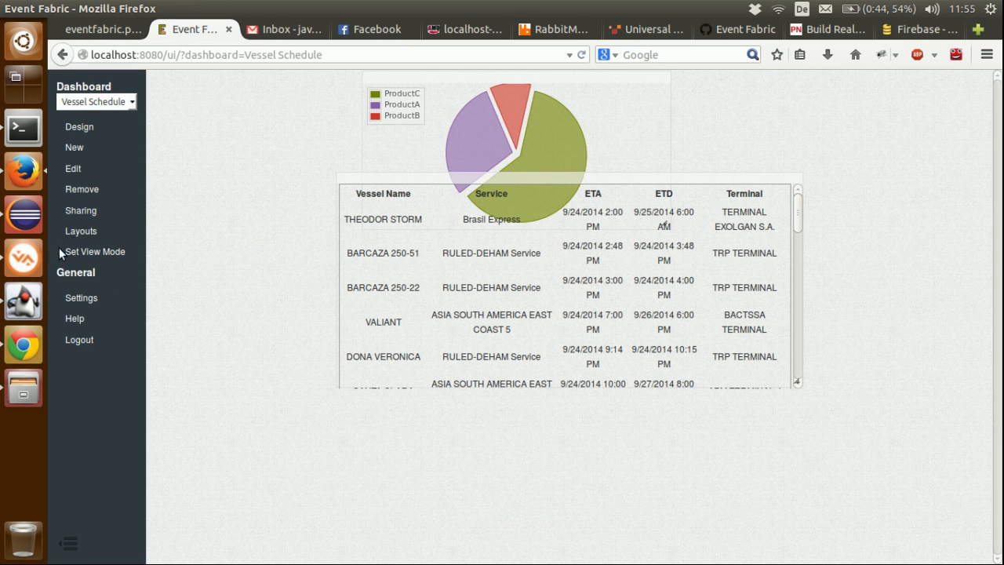
click(85, 229)
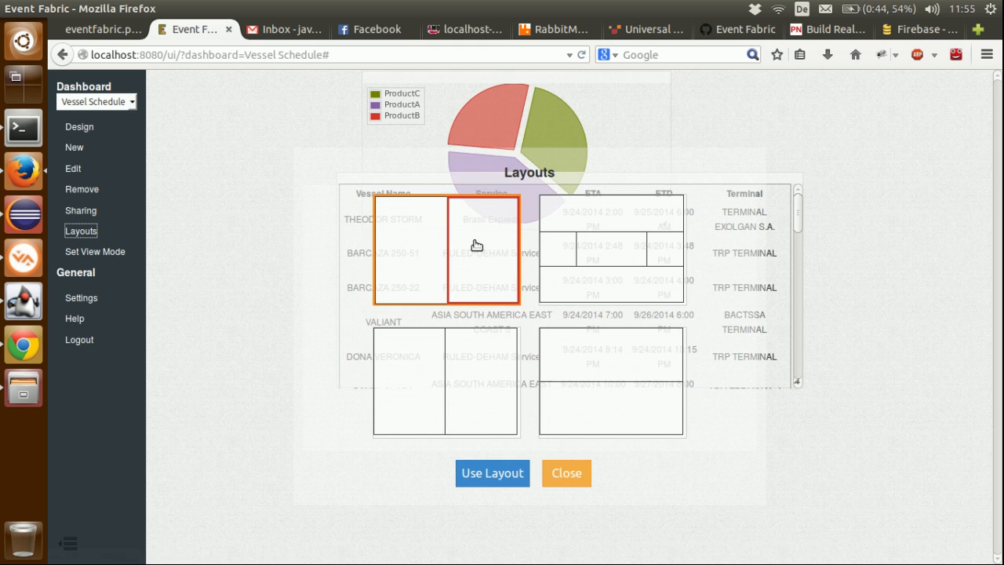
click(444, 244)
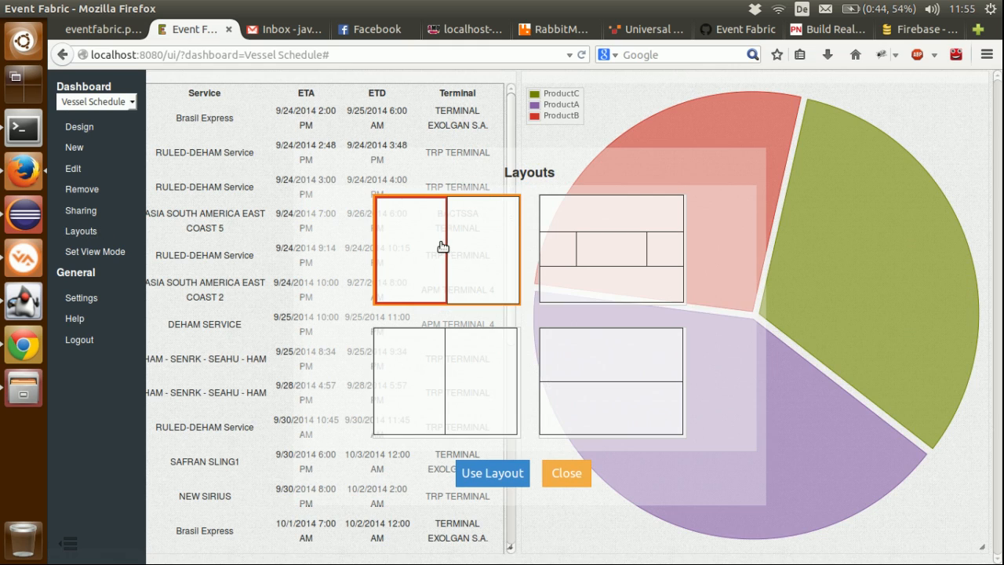
click(493, 472)
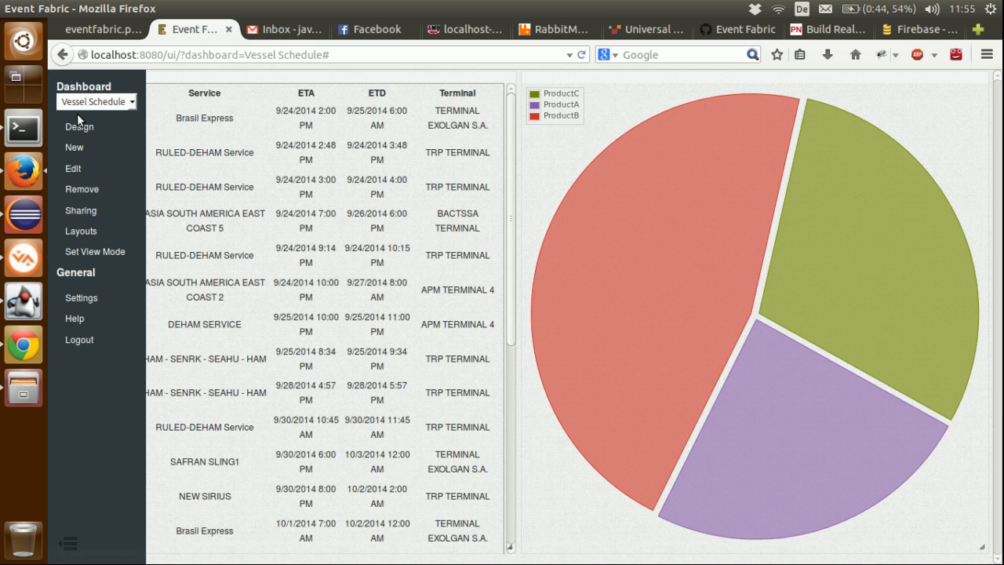
Step: Review the integration diagram, and copy the destination jms.topic.chat from the HornetQ chat example in Chrome
click(118, 32)
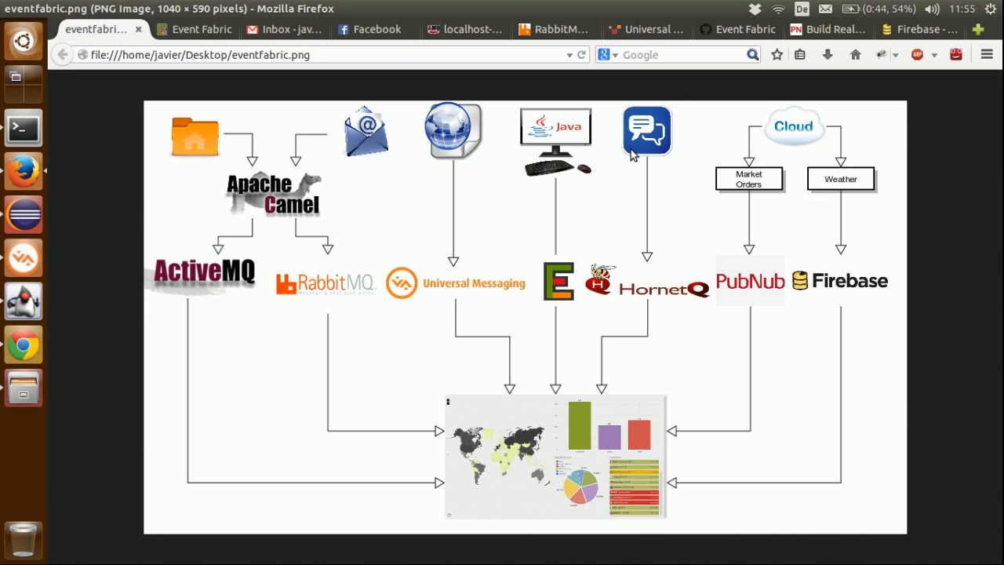
click(23, 345)
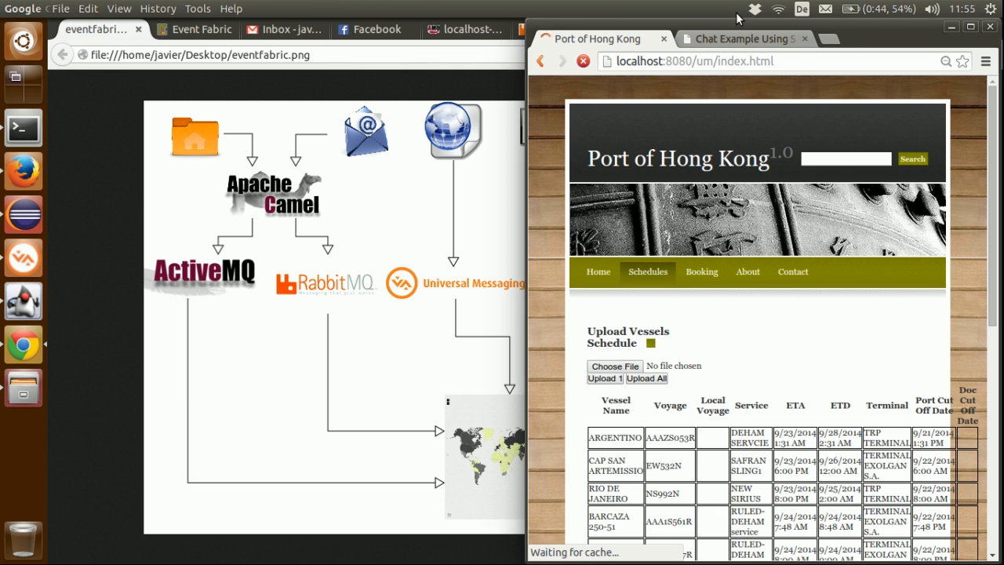
click(733, 38)
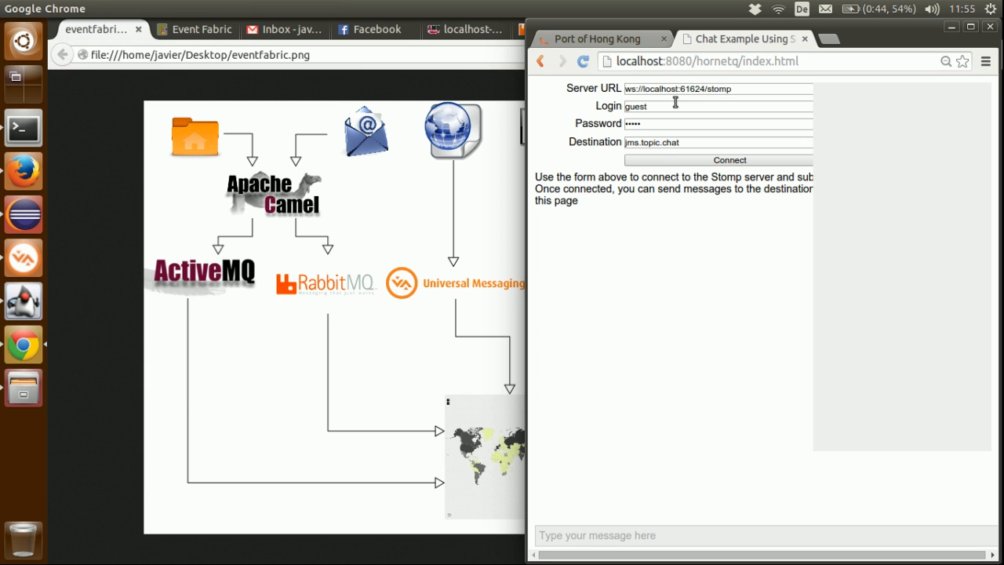
click(654, 144)
double_click(655, 145)
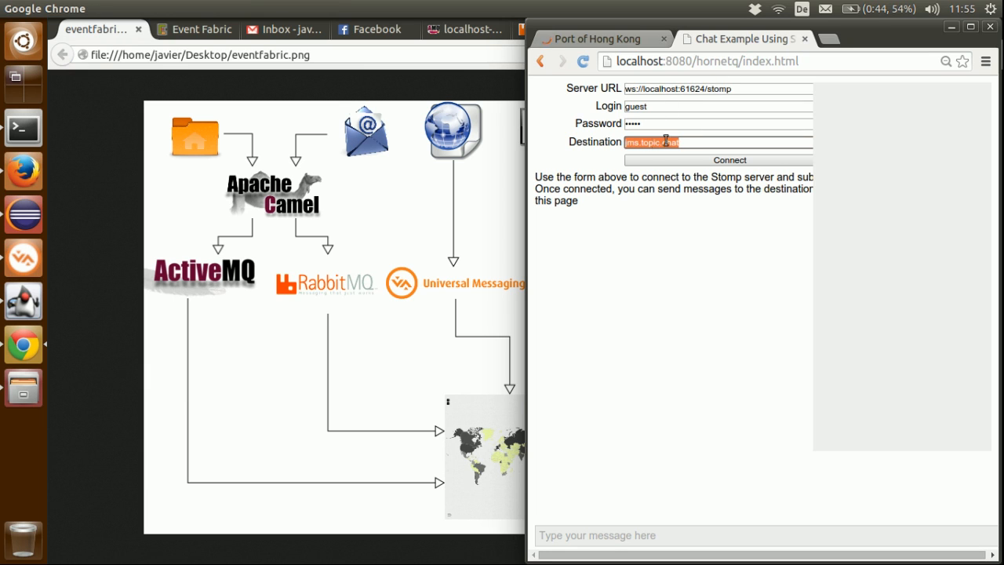
click(484, 185)
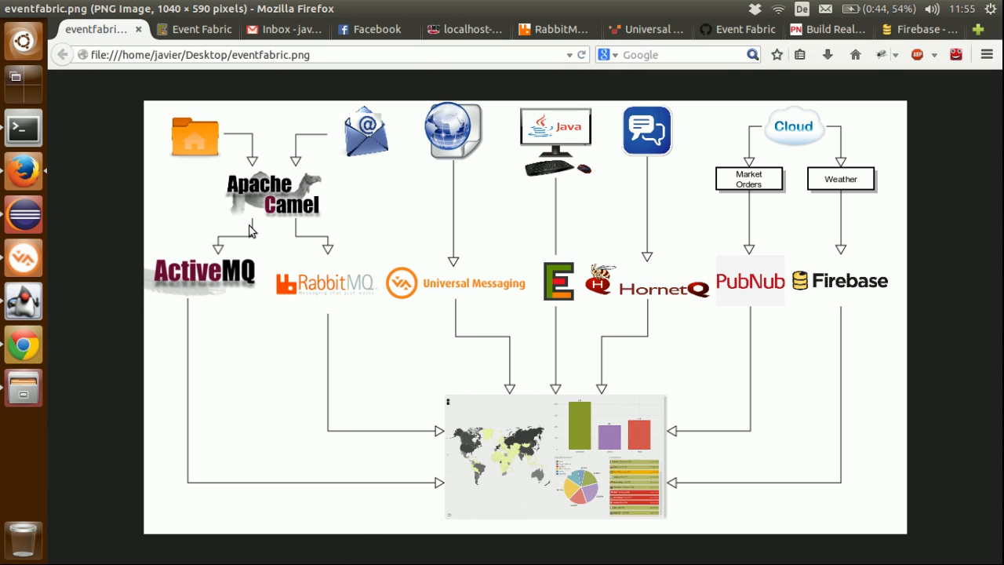
Step: Connect the chat example in Chrome to the Stomp server and examine the server name in the connection log
click(23, 345)
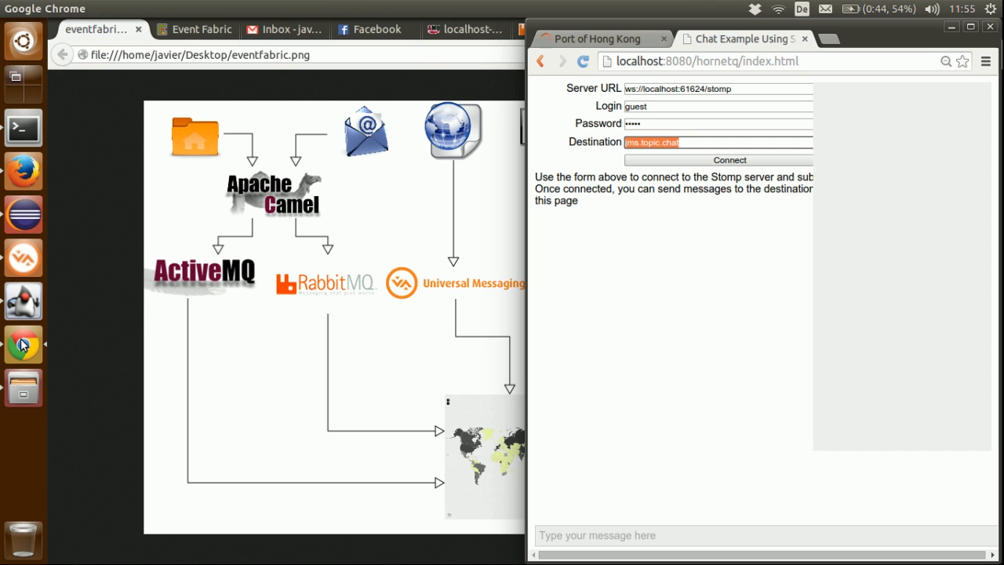
click(712, 160)
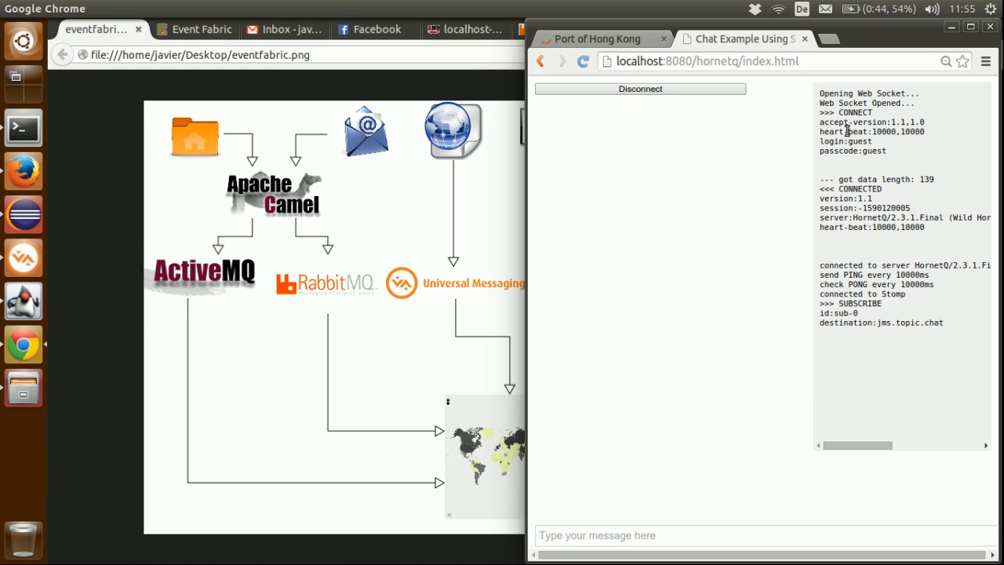
drag(859, 218, 899, 217)
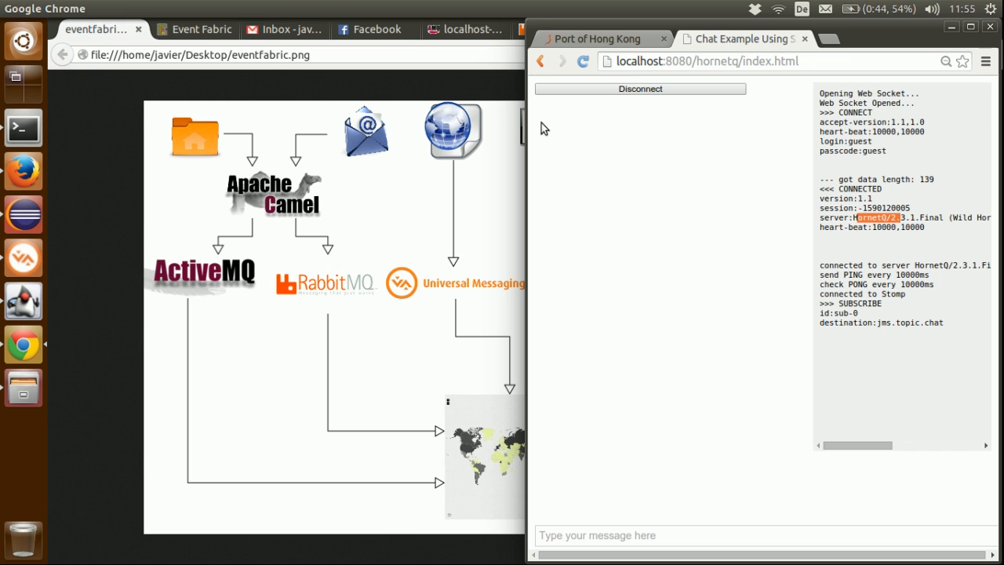
Step: Return to the Event Fabric dashboard in Firefox, and add a source beside VS Table in its design, named HornetQ
click(187, 32)
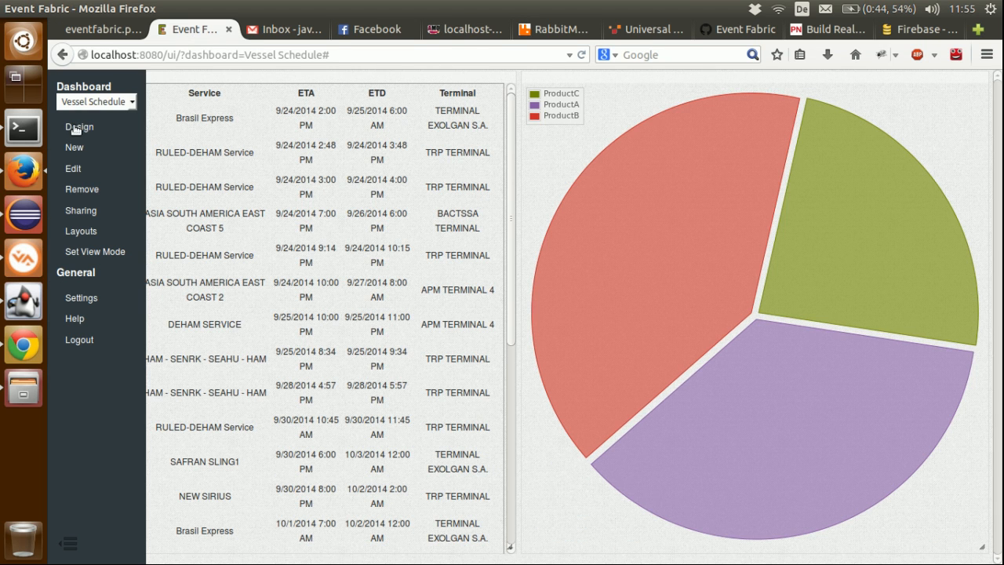
click(75, 128)
drag(74, 104, 617, 171)
double_click(615, 196)
text(H)
key(Return)
mouse_move(617, 169)
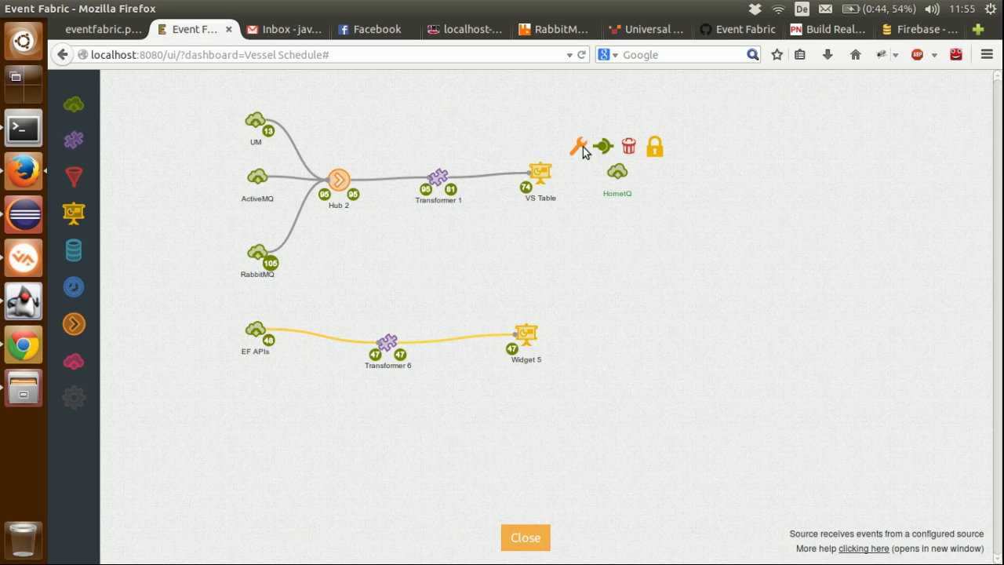
Step: Set the HornetQ source's type to Stomp and its server to HornetQ
click(583, 149)
click(596, 309)
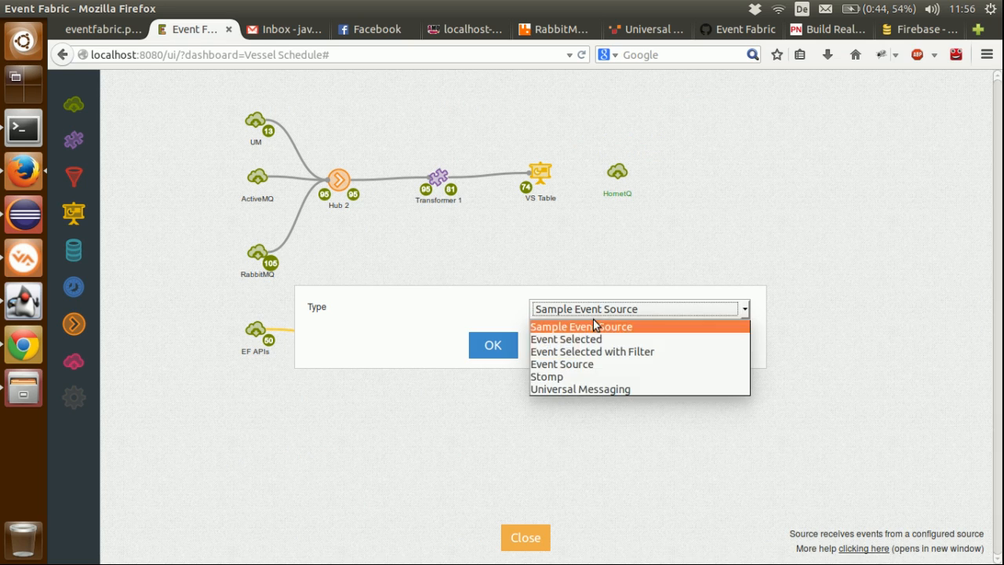
click(571, 377)
click(502, 351)
click(605, 257)
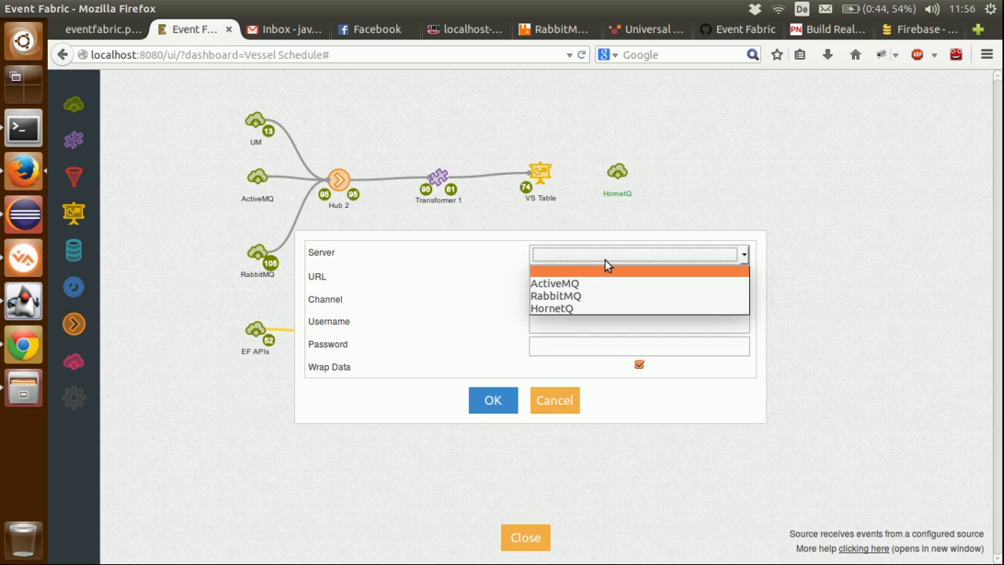
click(595, 302)
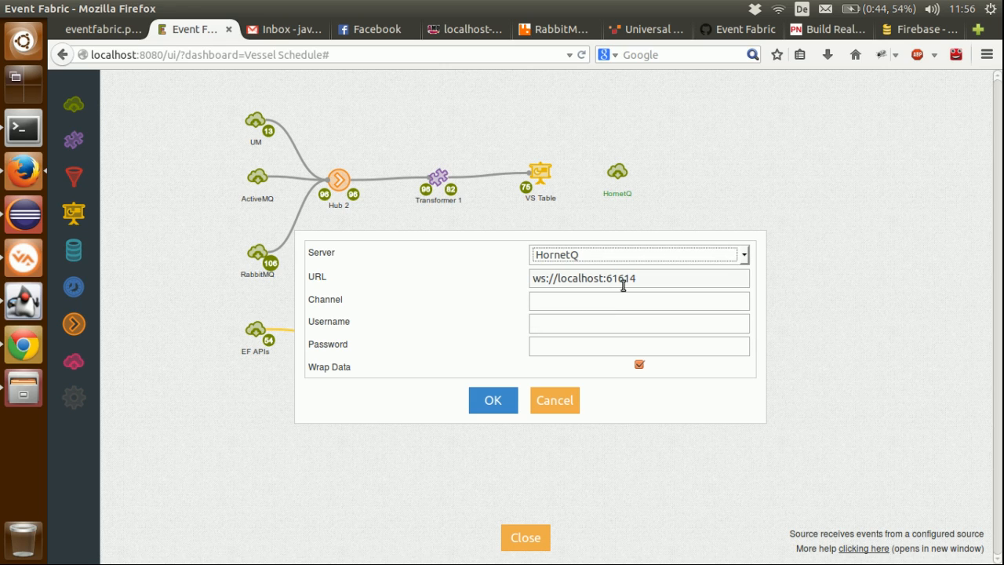
Step: Configure the HornetQ source with URL ws://localhost:61624, channel jms.topic.chat, username guest and the account password
click(626, 280)
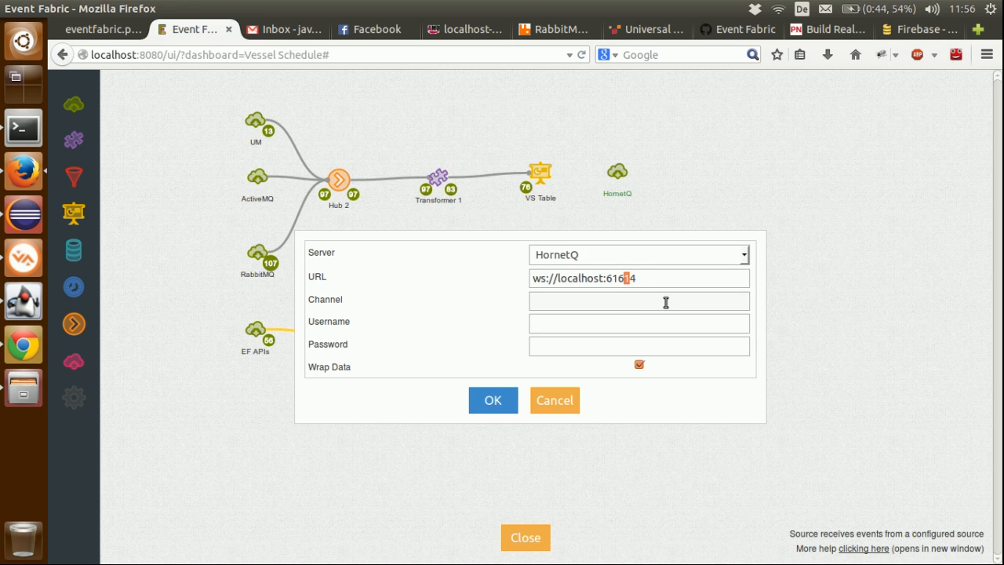
text(2)
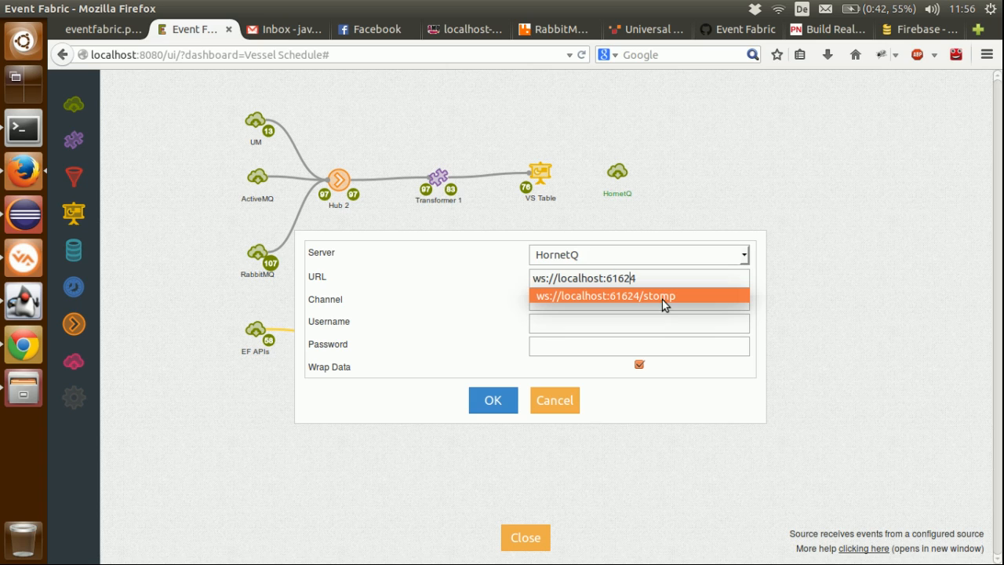
click(655, 323)
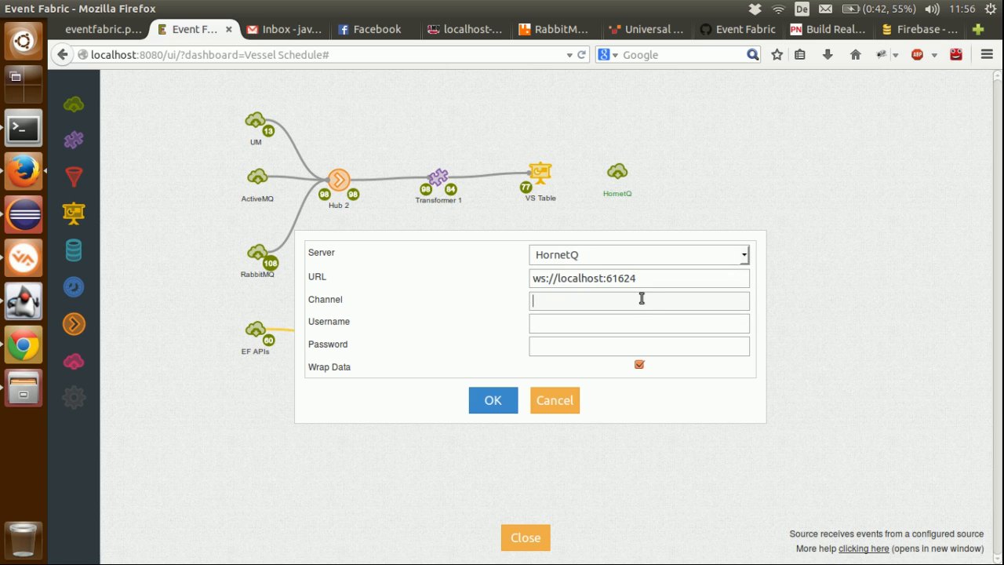
text(jms.topic.chat)
click(608, 324)
text(guest)
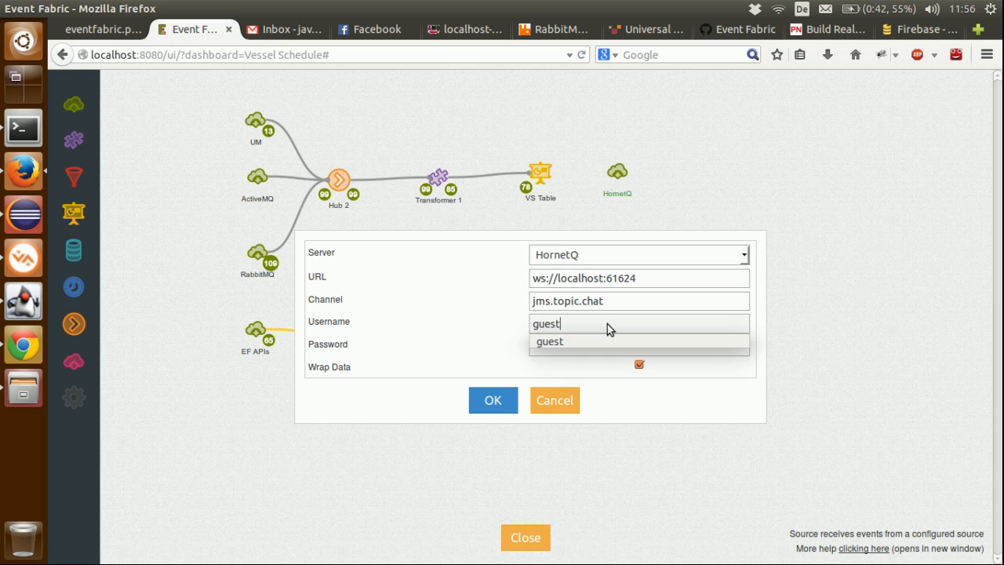
key(Tab)
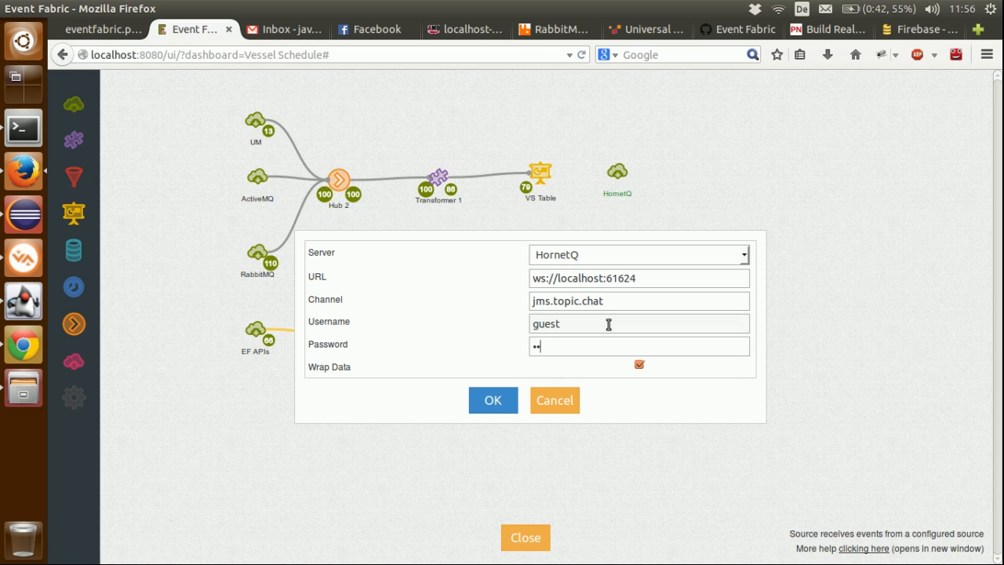
text(guest)
click(491, 400)
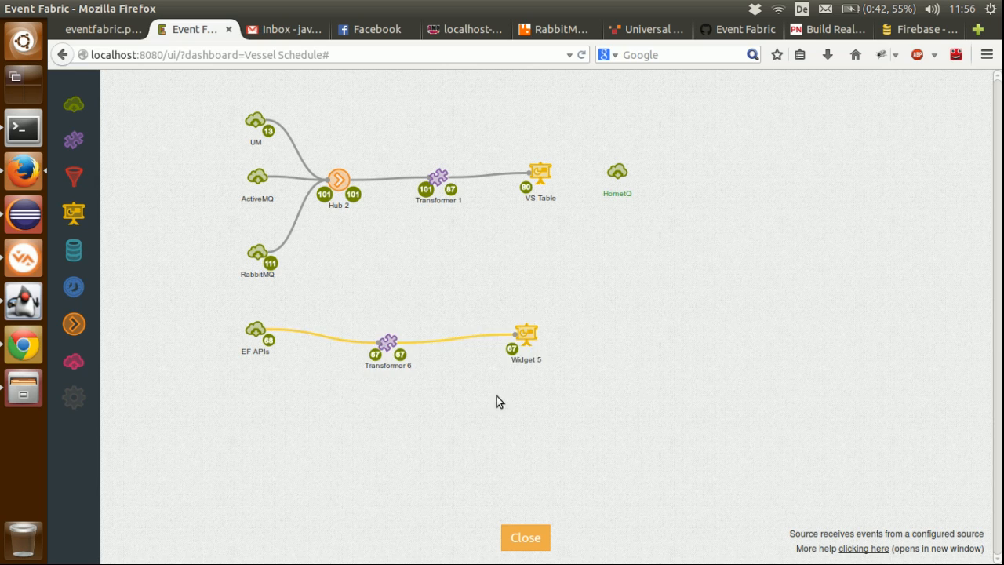
Step: Add a transformer beside the HornetQ source and connect the source to it
drag(73, 140, 709, 173)
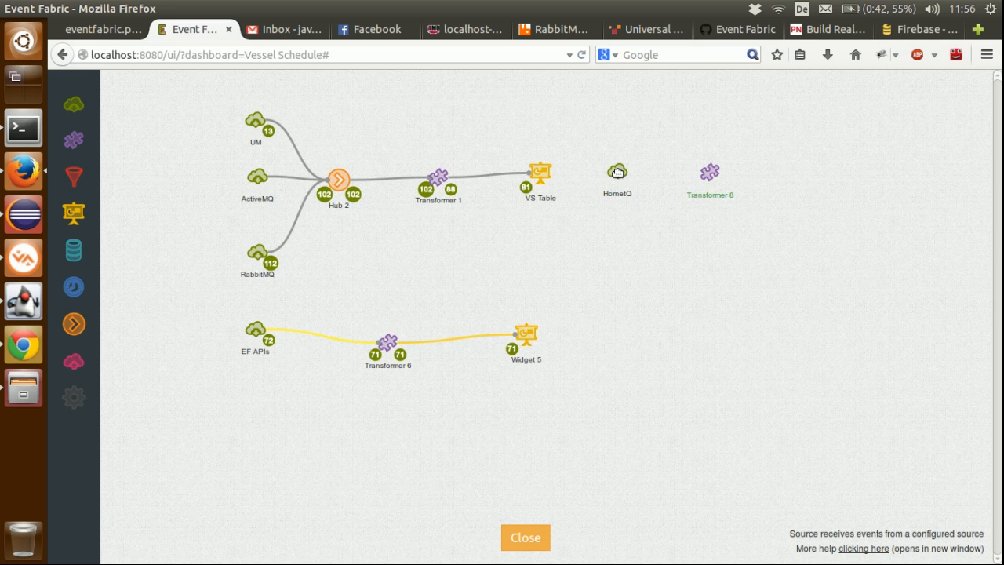
click(618, 173)
drag(604, 147, 709, 173)
Step: Send the message hi from the chat example in Chrome, and examine the HornetQ source's output in Firefox
click(22, 338)
click(558, 531)
text(hi)
key(Return)
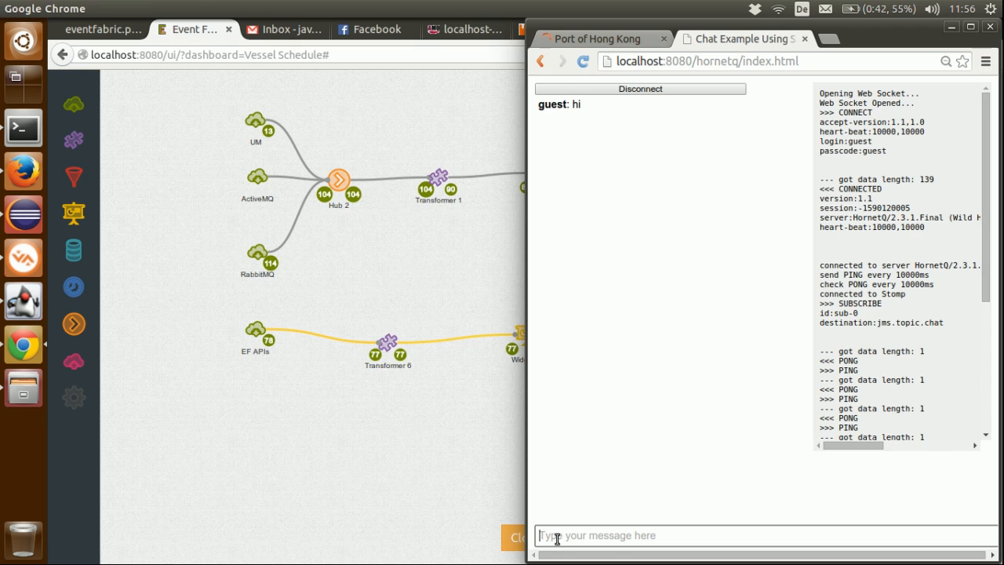
click(505, 309)
click(634, 182)
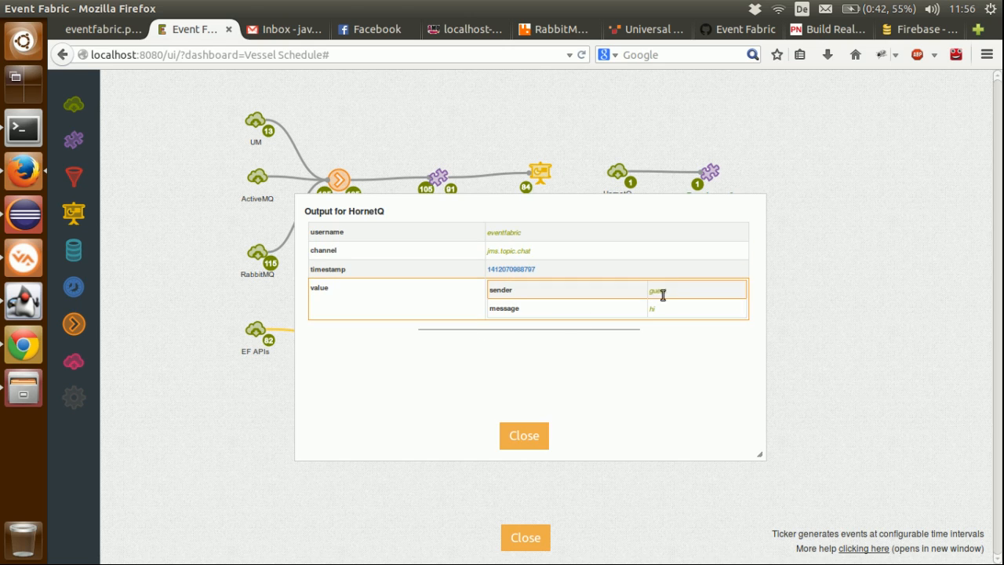
click(548, 445)
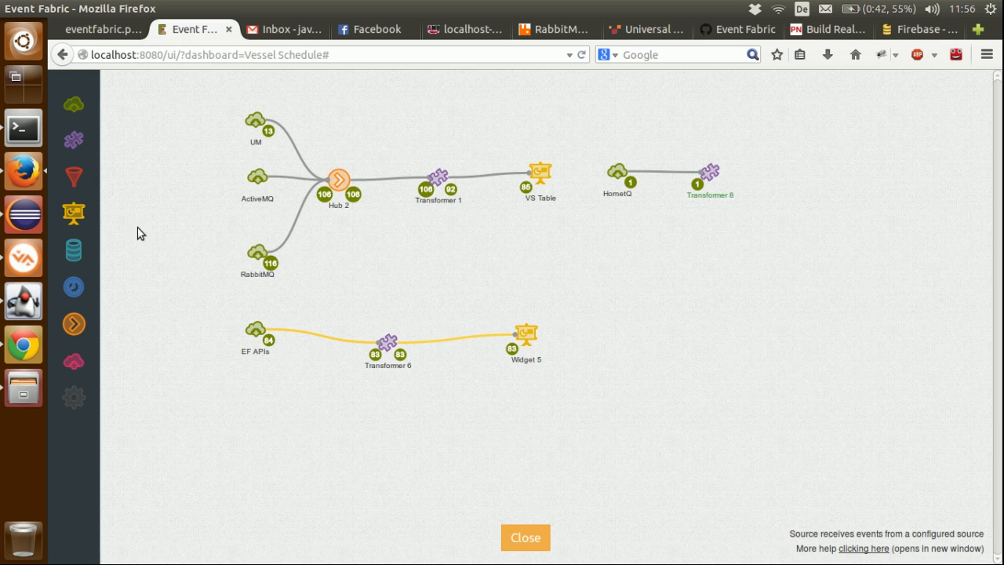
Step: Add a widget beside Transformer 8 and configure it as a Chat widget with Markdown enabled and channel chat
drag(77, 213, 816, 174)
mouse_move(816, 172)
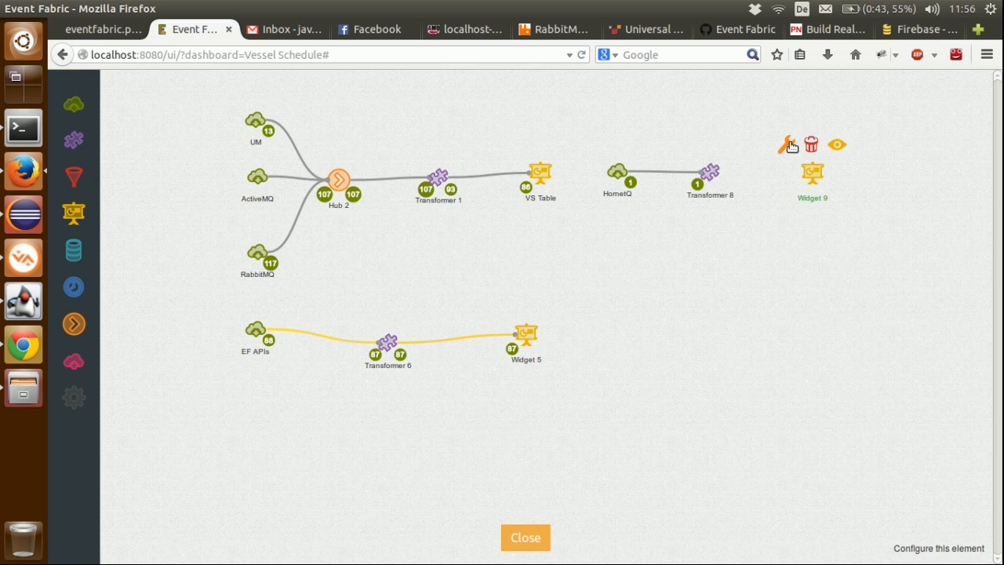
click(795, 149)
click(595, 269)
text(chat)
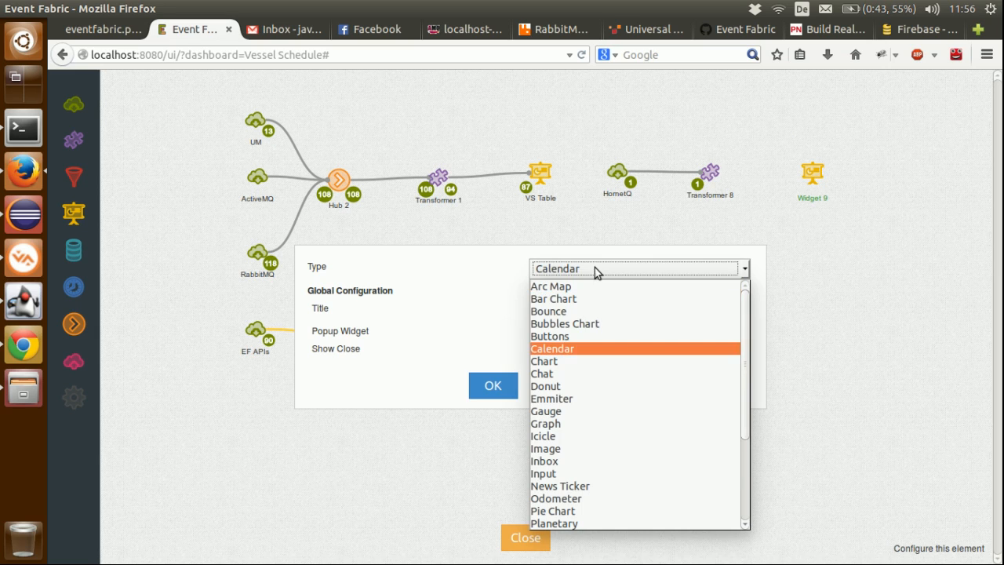
key(Return)
click(505, 385)
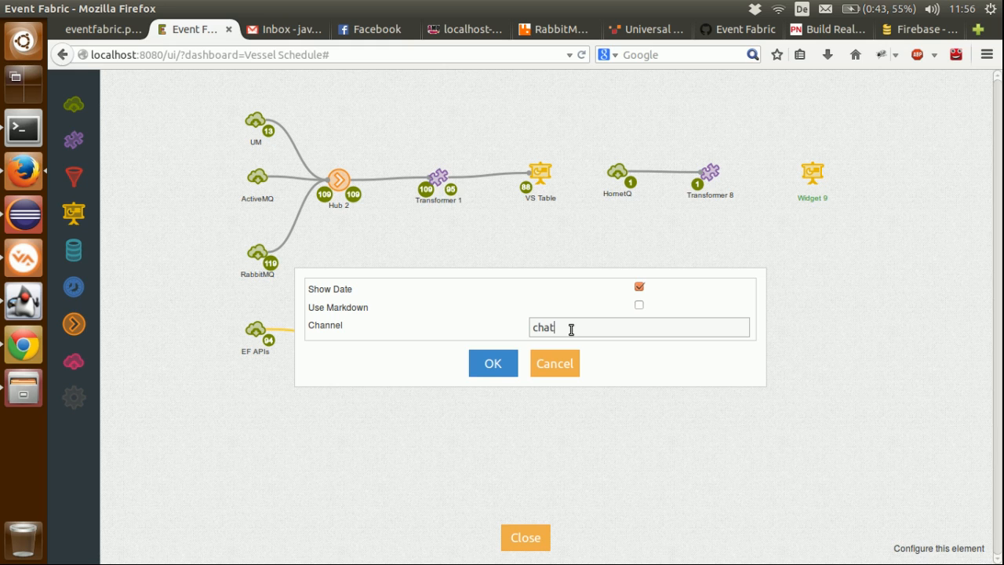
click(642, 307)
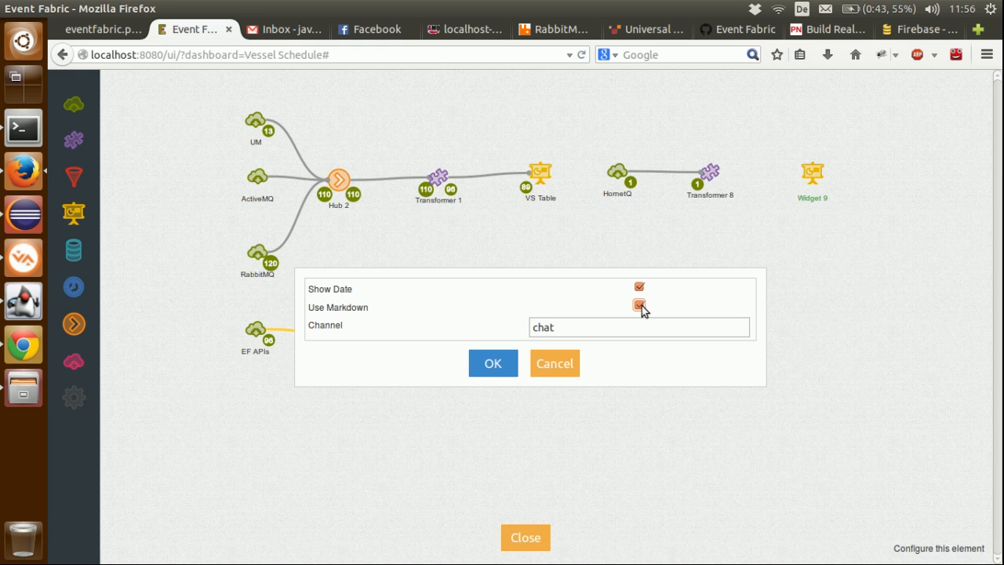
click(506, 361)
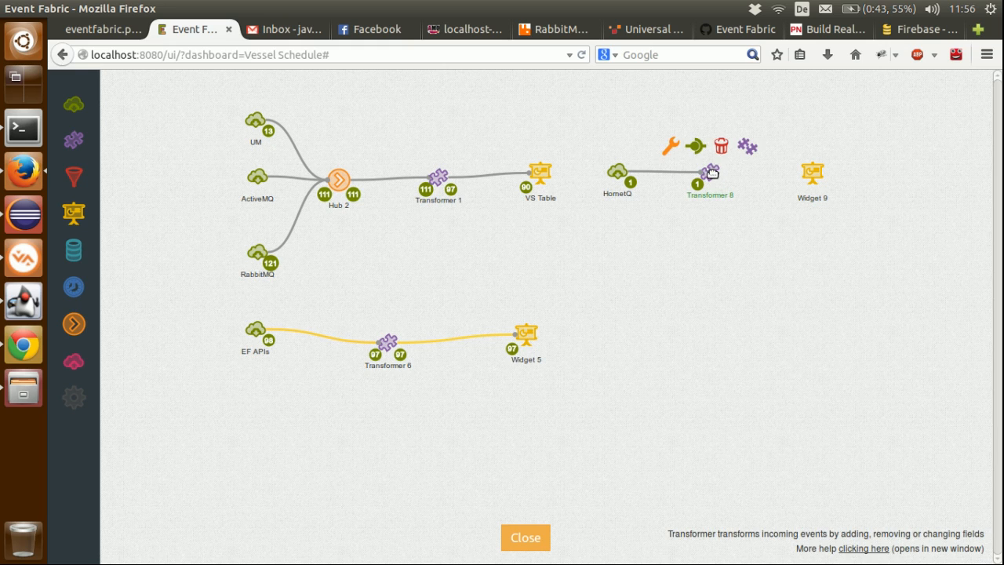
Step: Connect Transformer 8 to the new chat widget and rename the widget Chat
drag(708, 149, 816, 174)
click(812, 198)
key(ctrl+a)
text(Chat)
key(Return)
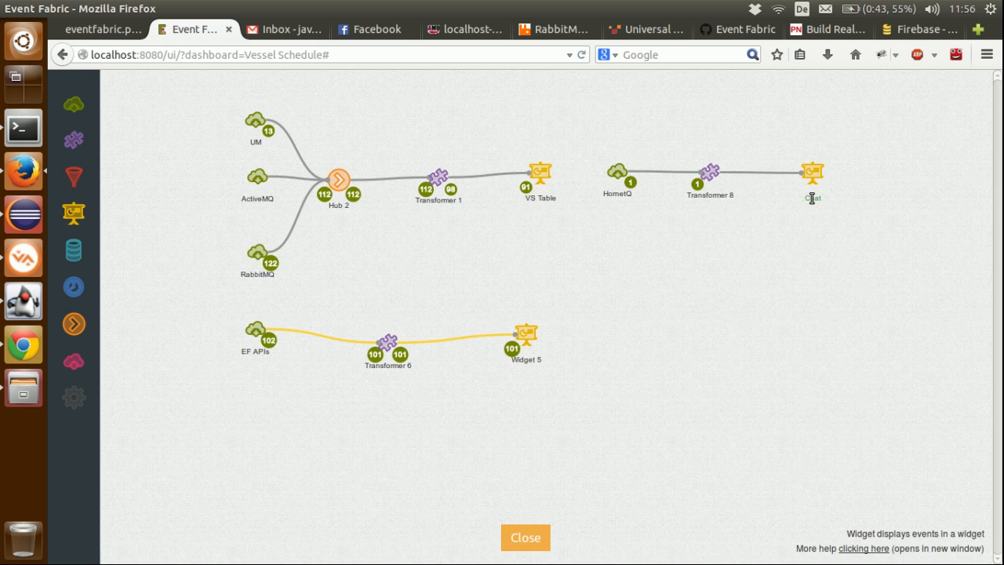
Step: Rename the widget fed by Transformer 6 as Pie chart products
click(535, 359)
key(ctrl+a)
text(P)
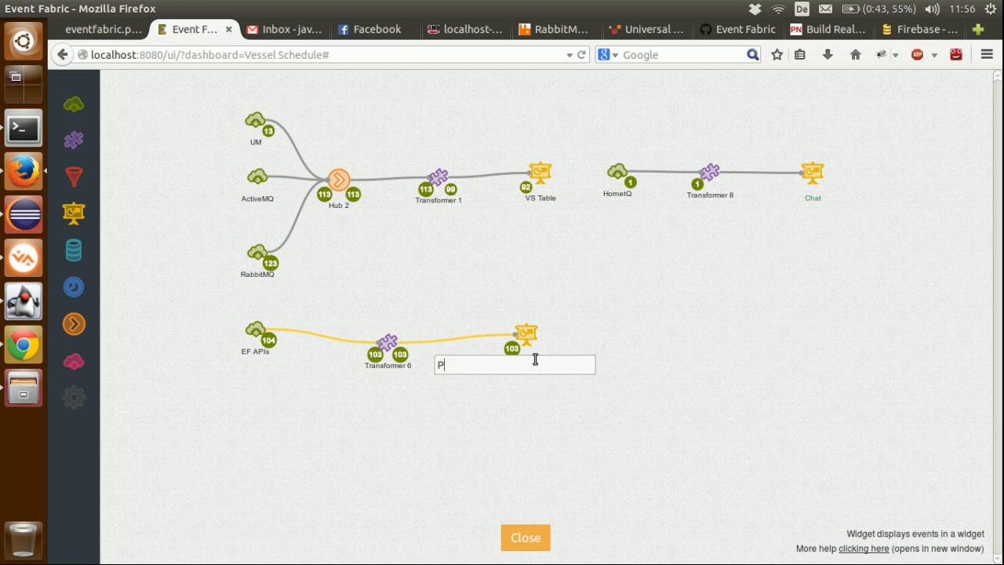
text(ie chart products)
key(Return)
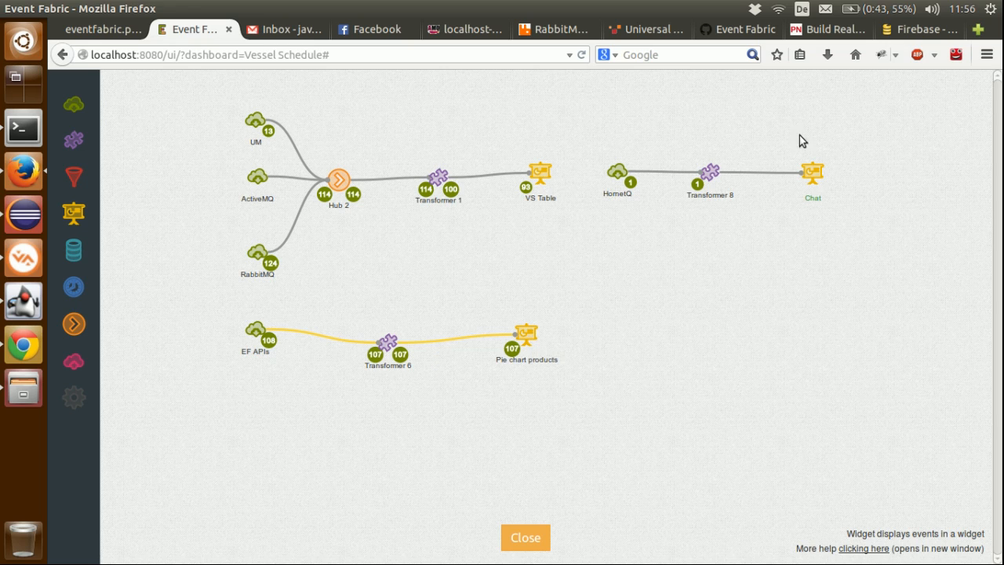
Step: Open Transformer 8's configuration and insert the required block from the Chat widget template
mouse_move(710, 168)
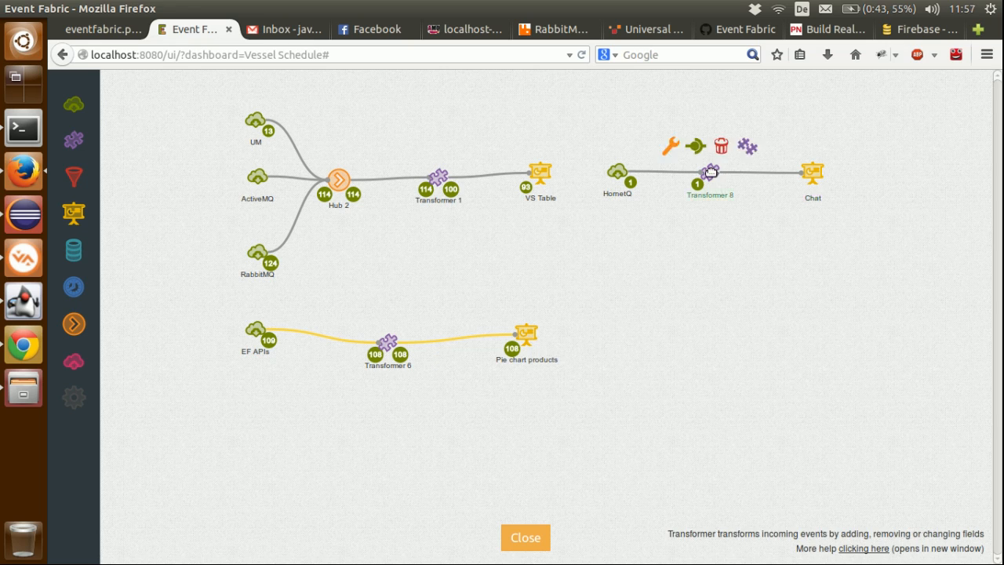
click(671, 149)
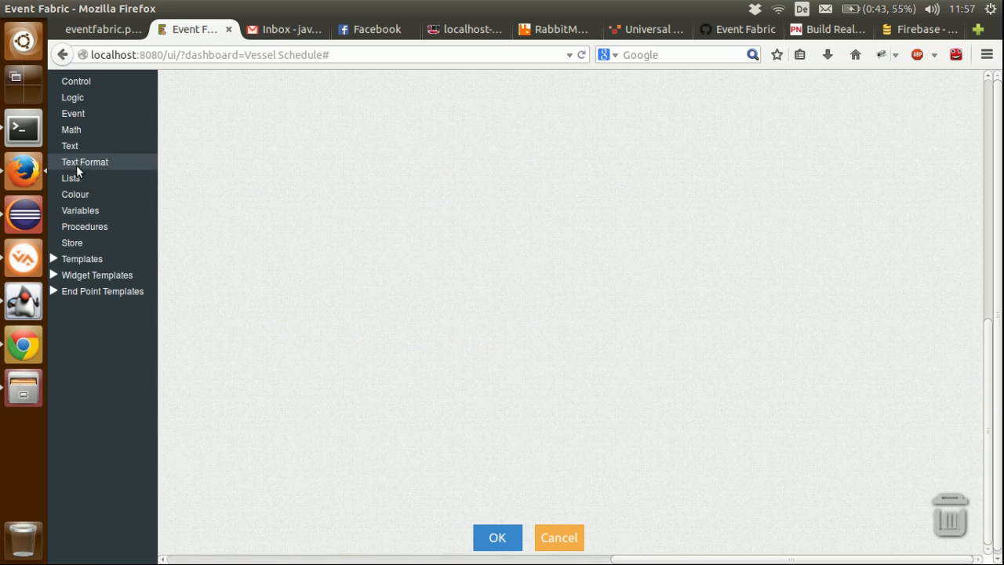
click(69, 274)
click(80, 390)
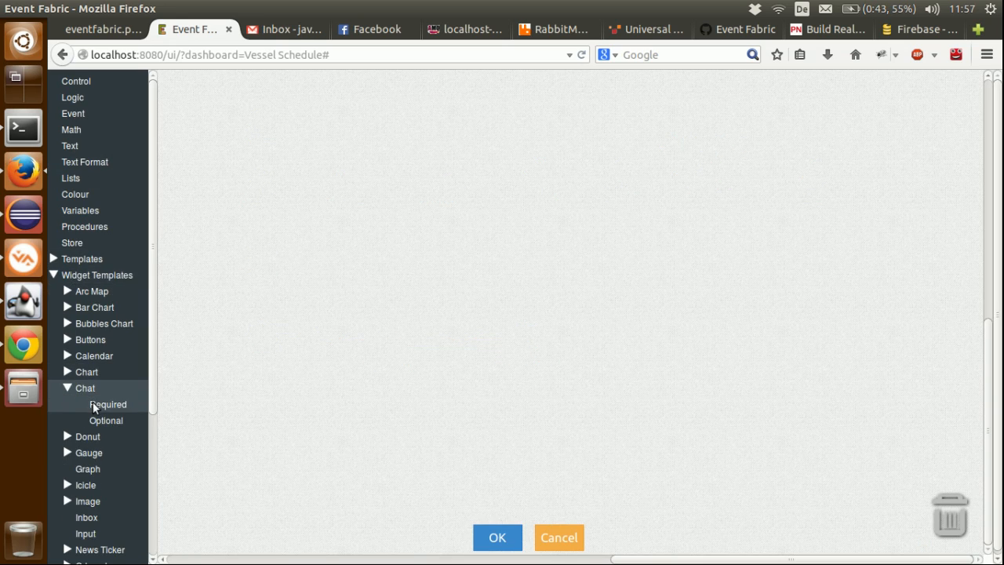
click(92, 404)
drag(192, 94, 328, 128)
Step: Set the val field to a four-item create text block that alternates text blocks with get value field blocks
click(70, 146)
click(329, 126)
drag(322, 202, 397, 225)
drag(323, 202, 388, 197)
drag(371, 159, 486, 147)
click(428, 163)
key(ctrl+c)
key(ctrl+v)
drag(439, 184, 433, 130)
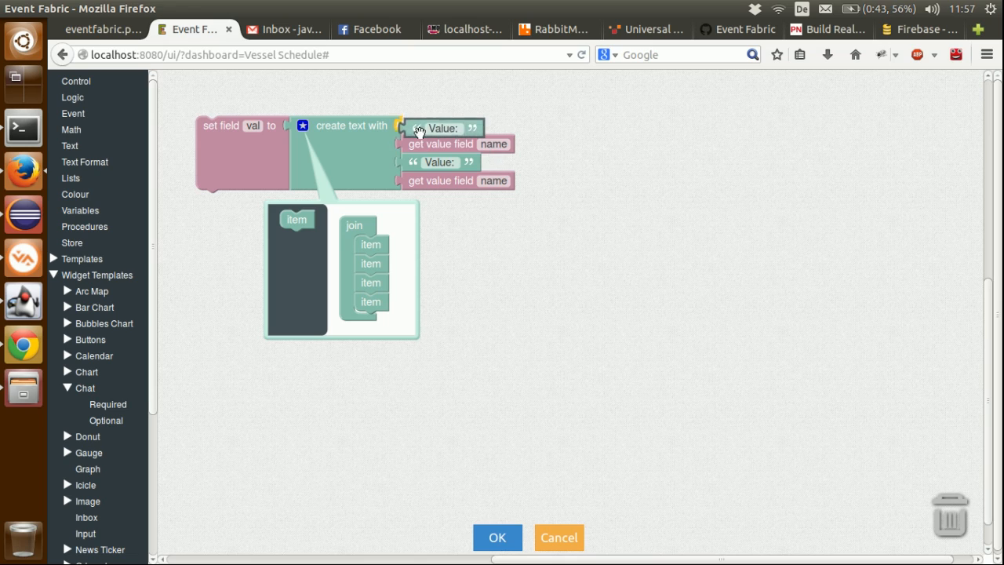
Step: Set the first text block to ** and the second to **: for bold Markdown around the sender
click(434, 129)
text(--)
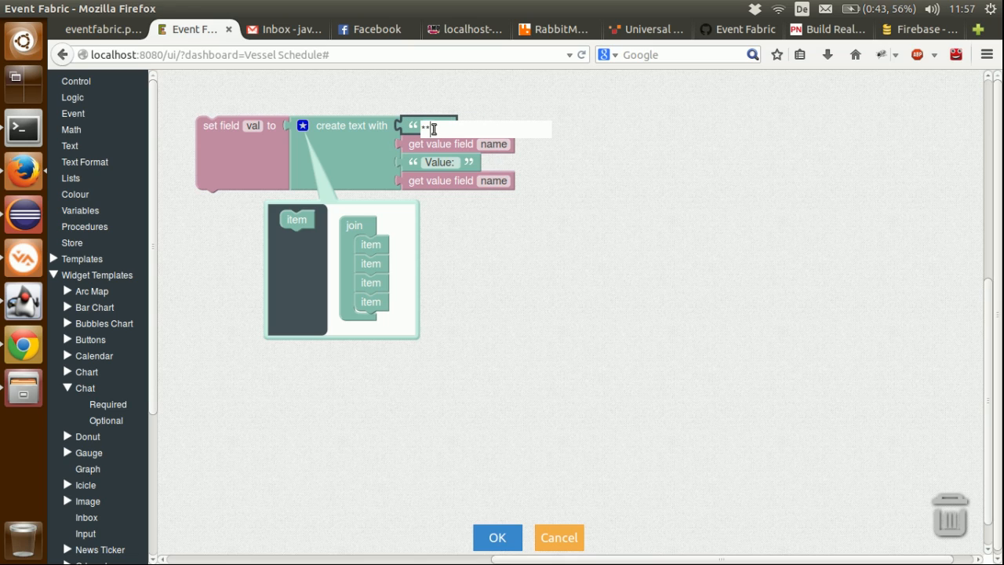
click(429, 166)
text(--)
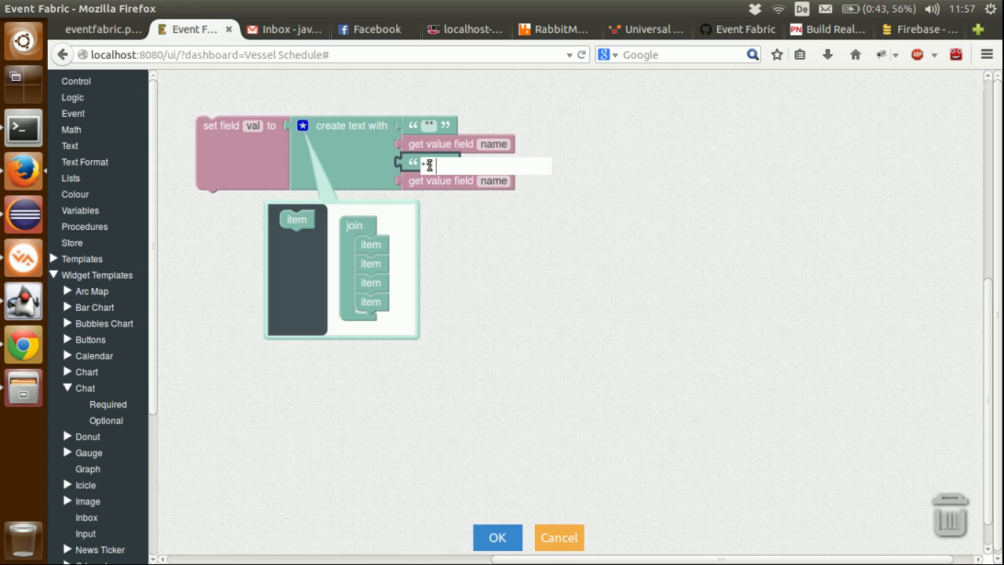
key(Return)
Step: Set the two value fields to sender and message, and save Transformer 8's configuration
click(484, 144)
text(sender)
click(502, 181)
text(message)
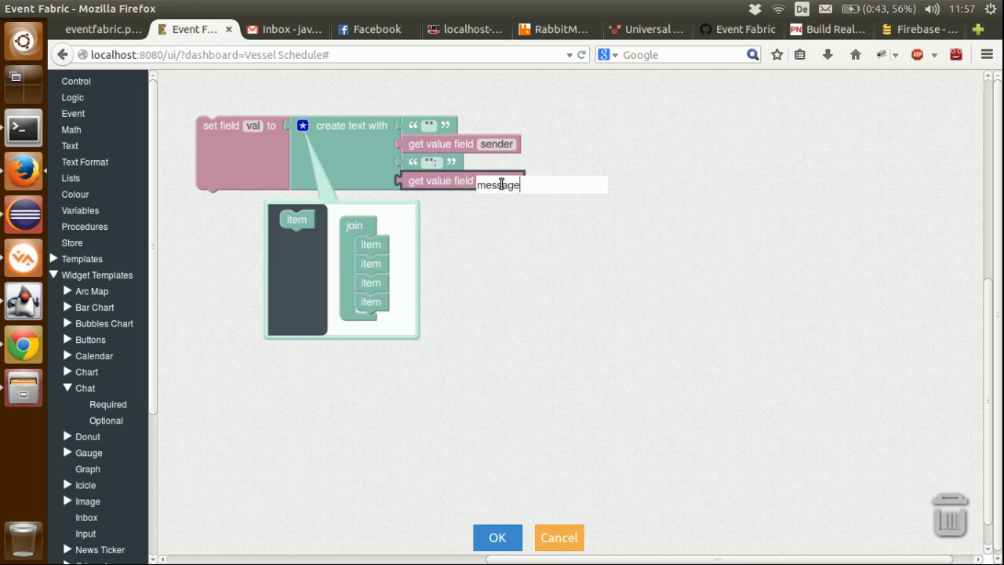
key(Return)
click(303, 126)
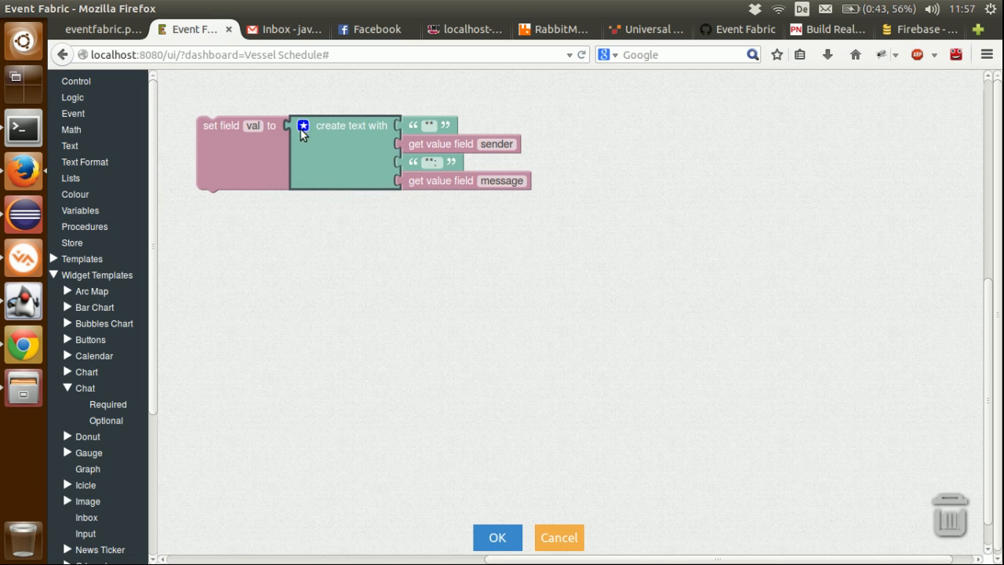
click(492, 537)
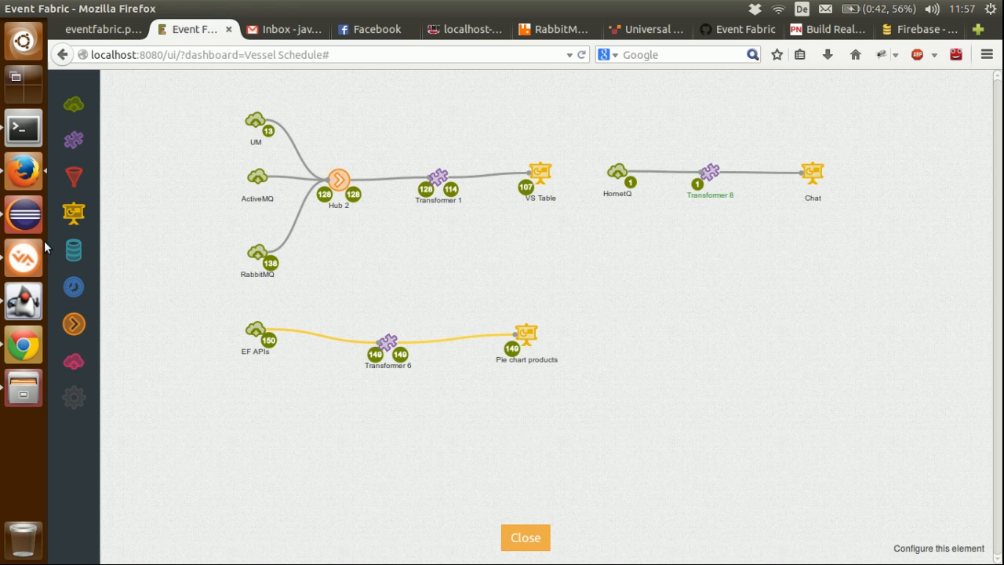
Step: Send the message hi from the chat example in Chrome, and close the dashboard design in Firefox
click(21, 337)
text(hi)
key(Return)
click(517, 537)
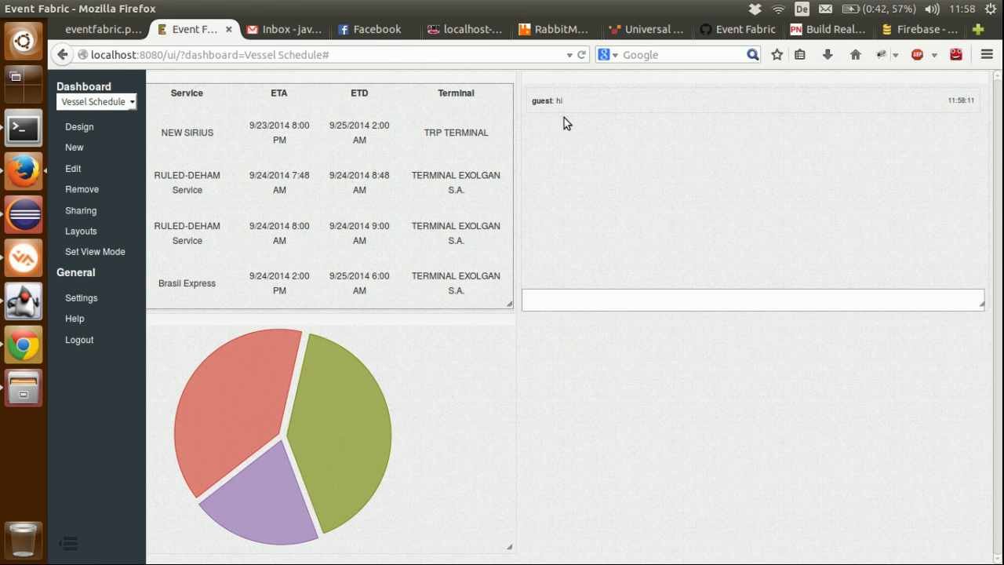
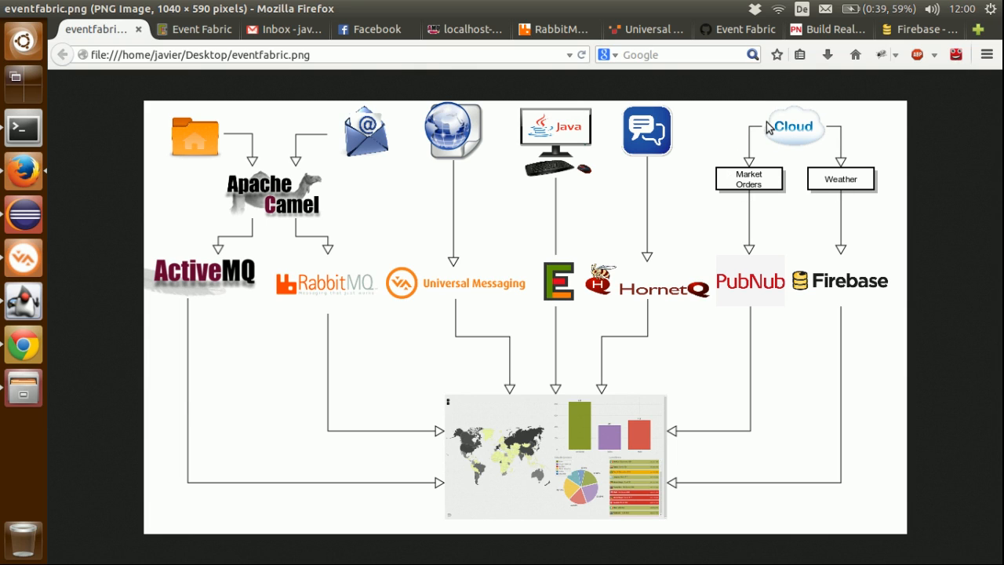
Step: Open the Market Orders stream from PubNub's demo data streams and go to its Consume This Stream code
click(827, 29)
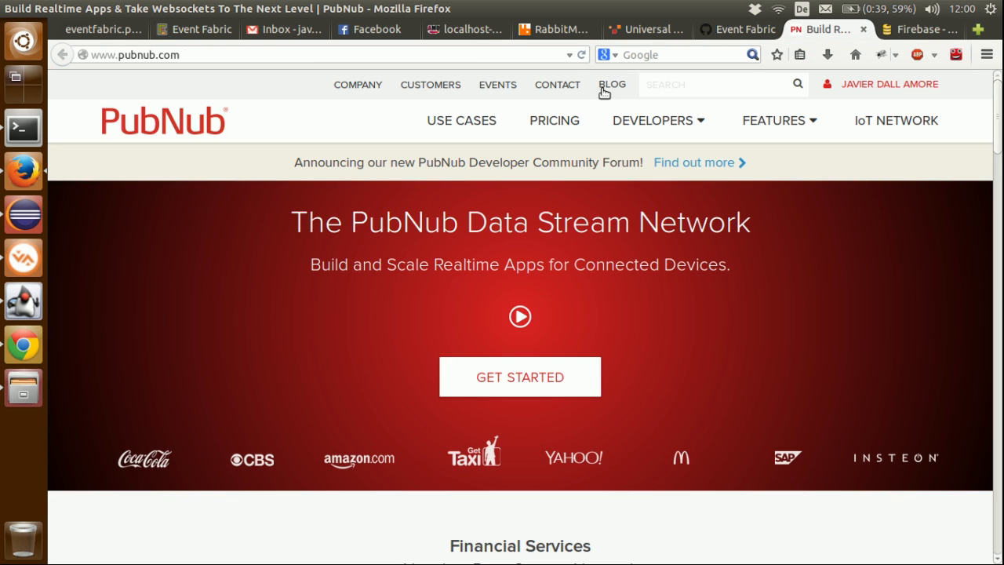
mouse_move(634, 126)
click(629, 193)
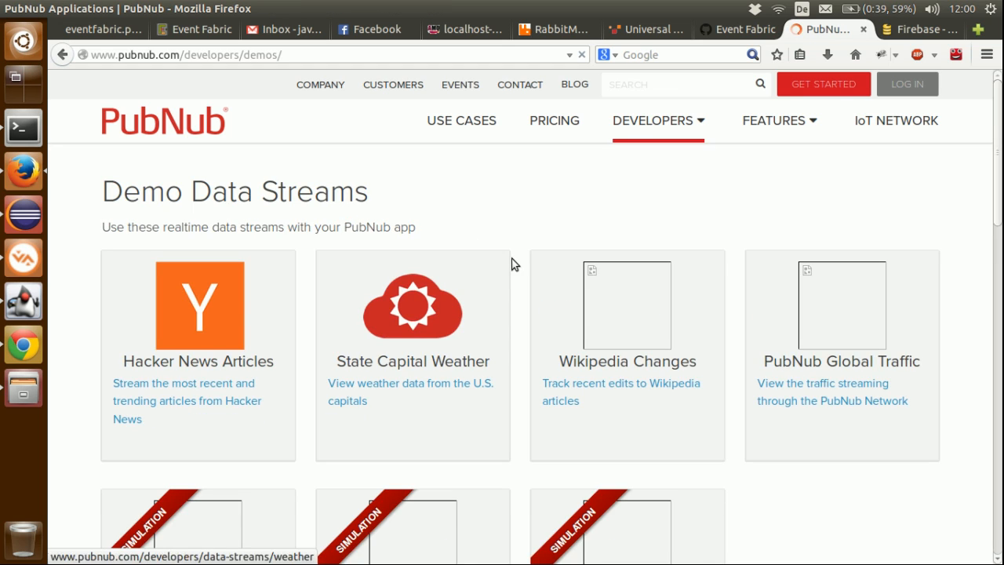
scroll(511, 264, down, 3)
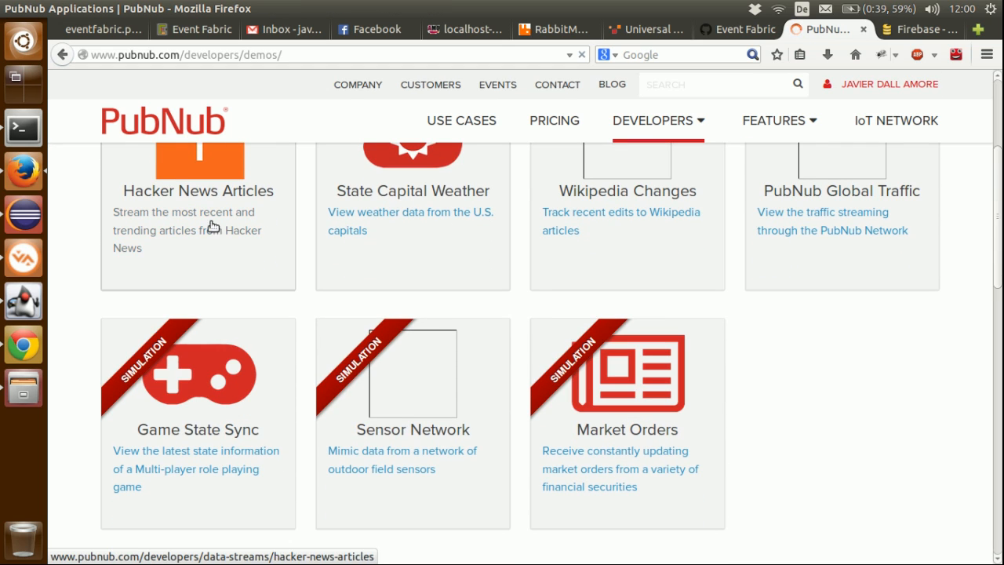
click(610, 428)
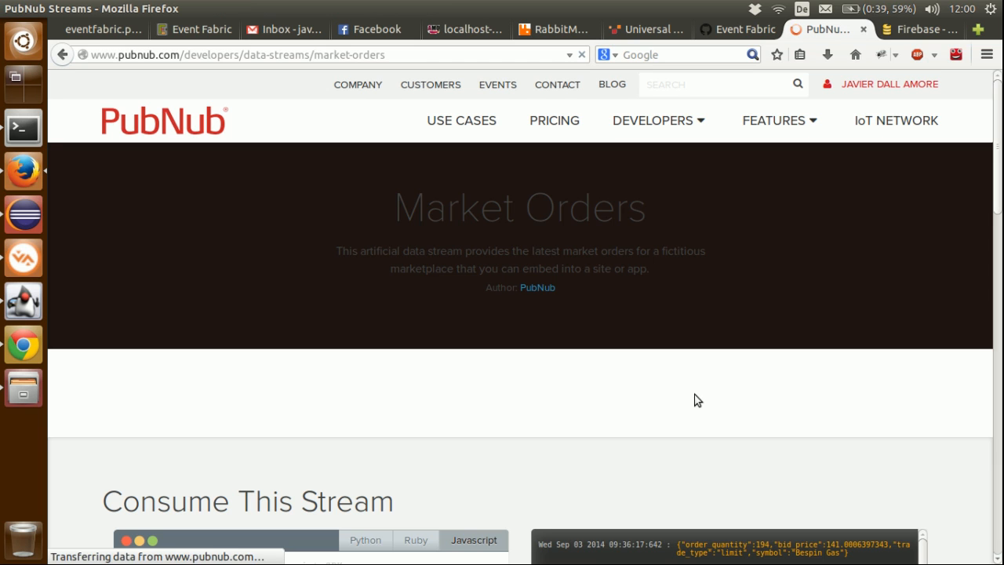
scroll(655, 381, down, 5)
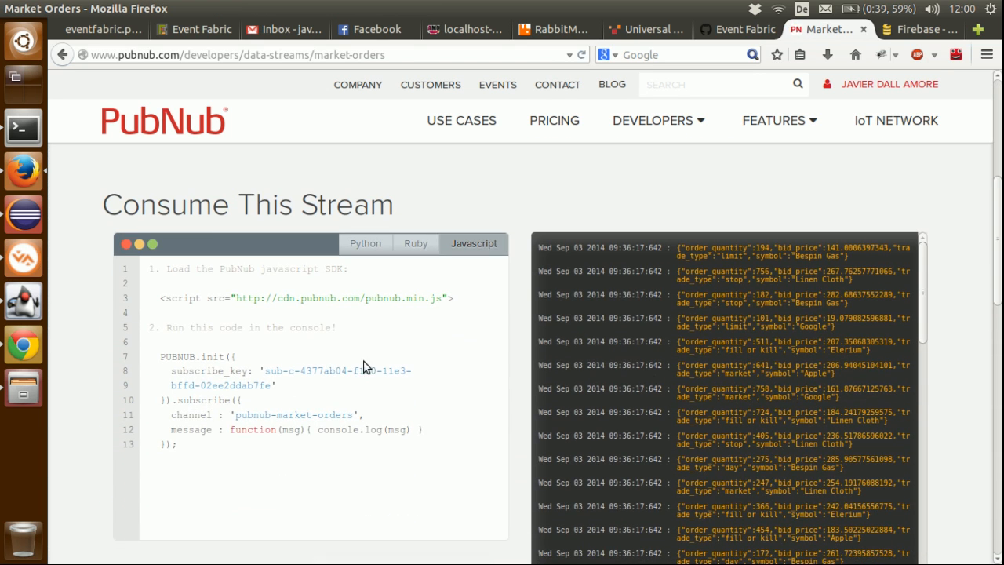
Step: Copy the subscribe key from the JavaScript example of the Market Orders stream
scroll(241, 310, down, 2)
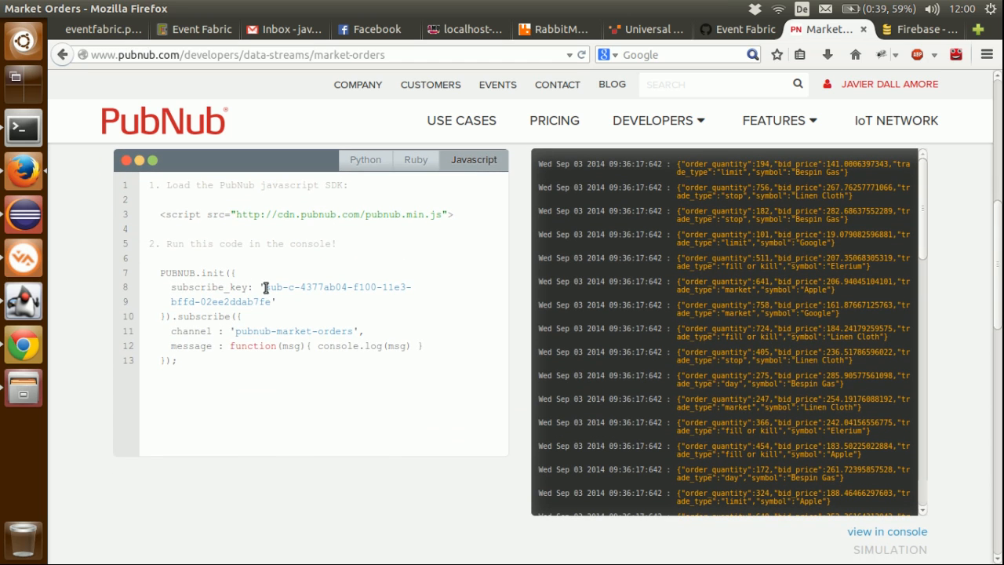
drag(264, 285, 271, 302)
right_click(256, 301)
click(277, 303)
Step: Return to Event Fabric, close the dashboard design, and enable the PubNub app for the Vessel Schedule dashboard
click(94, 30)
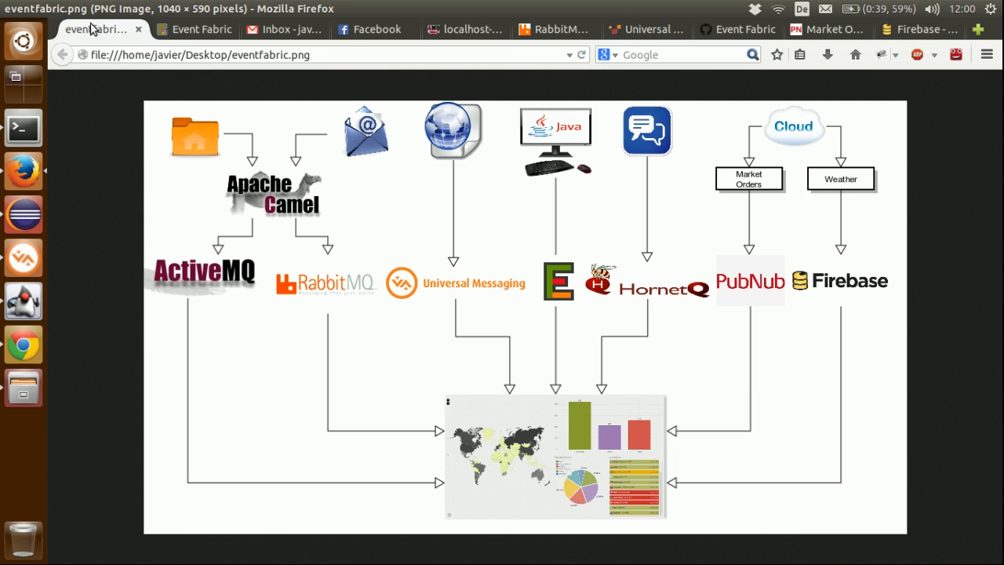
click(177, 31)
click(82, 126)
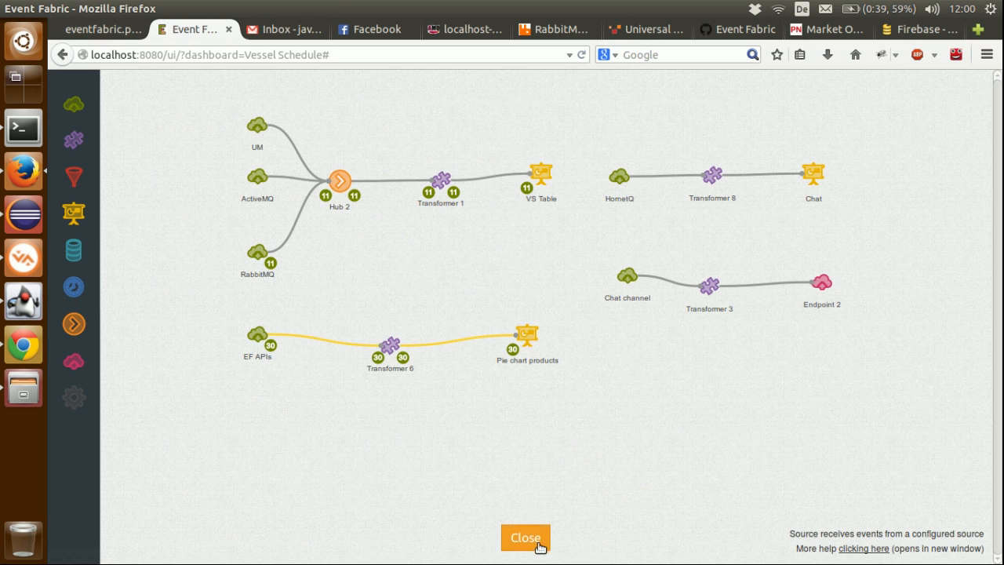
click(532, 540)
click(77, 171)
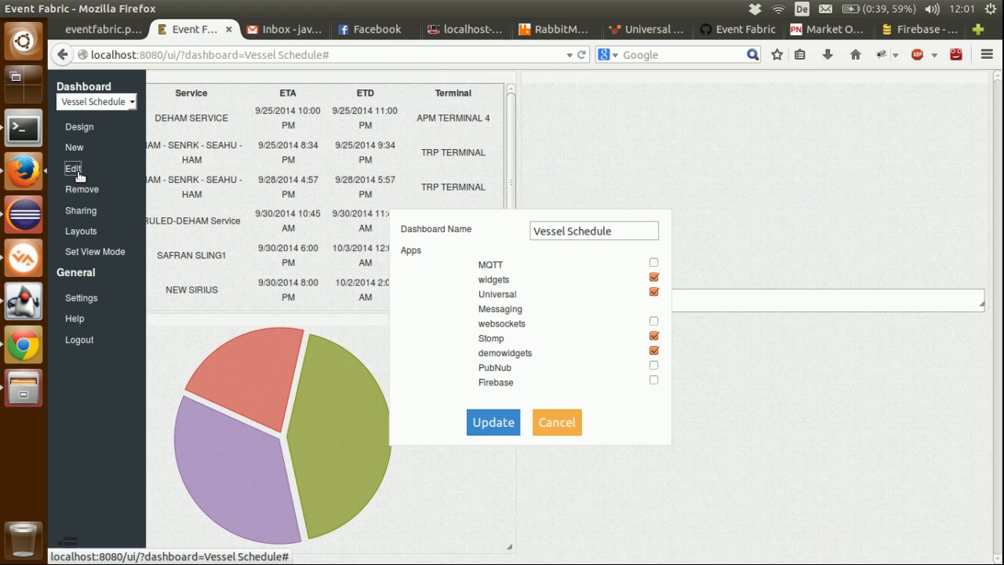
click(653, 365)
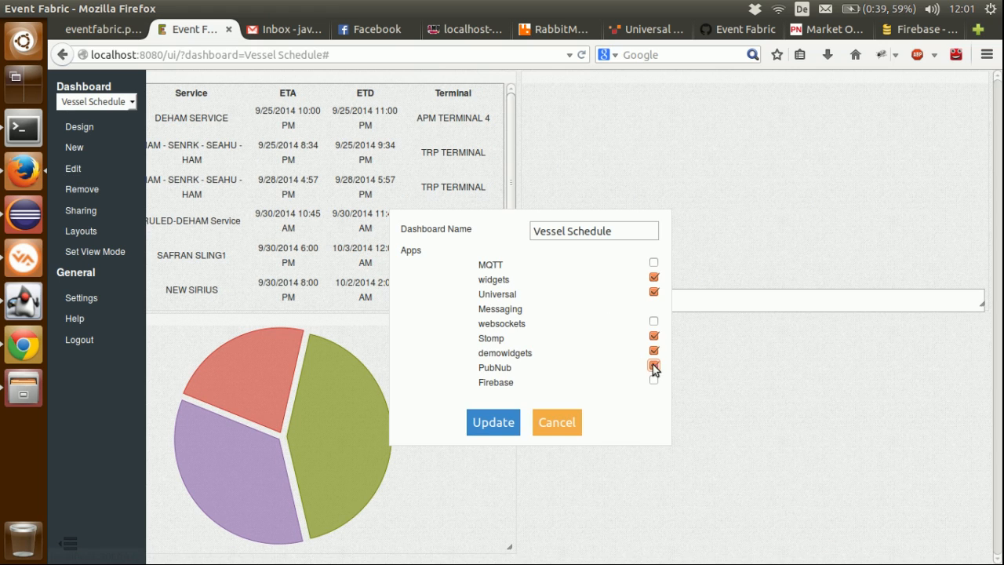
click(486, 422)
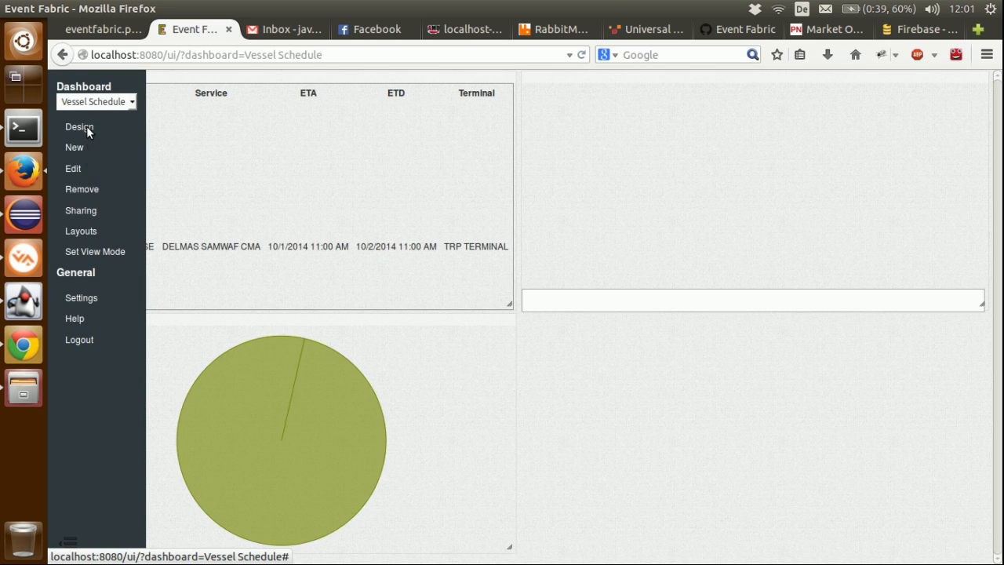
Step: Open the dashboard design, add a source below the Chat channel source, and set its type to PubNub
click(86, 128)
drag(78, 106, 637, 369)
mouse_move(638, 368)
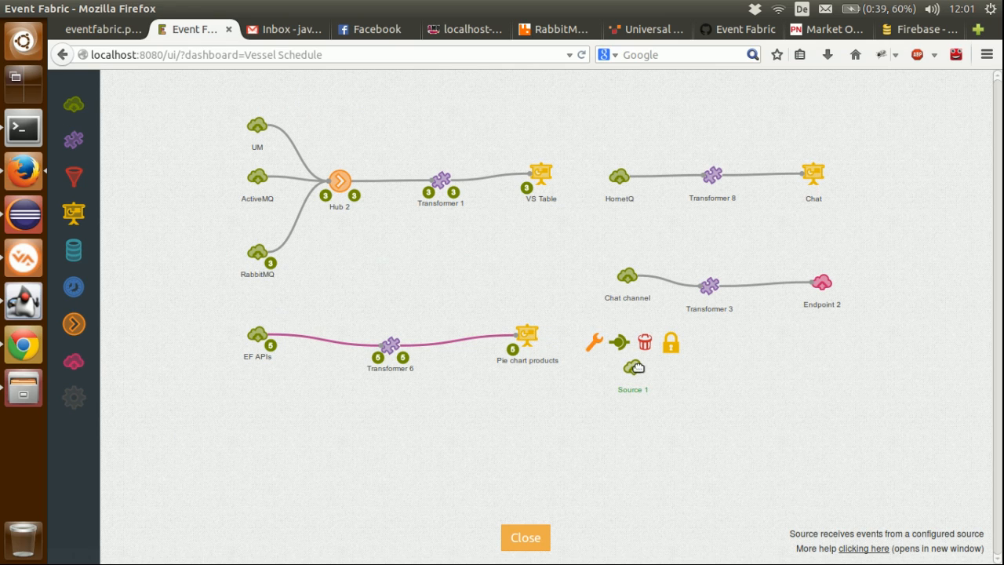
click(597, 345)
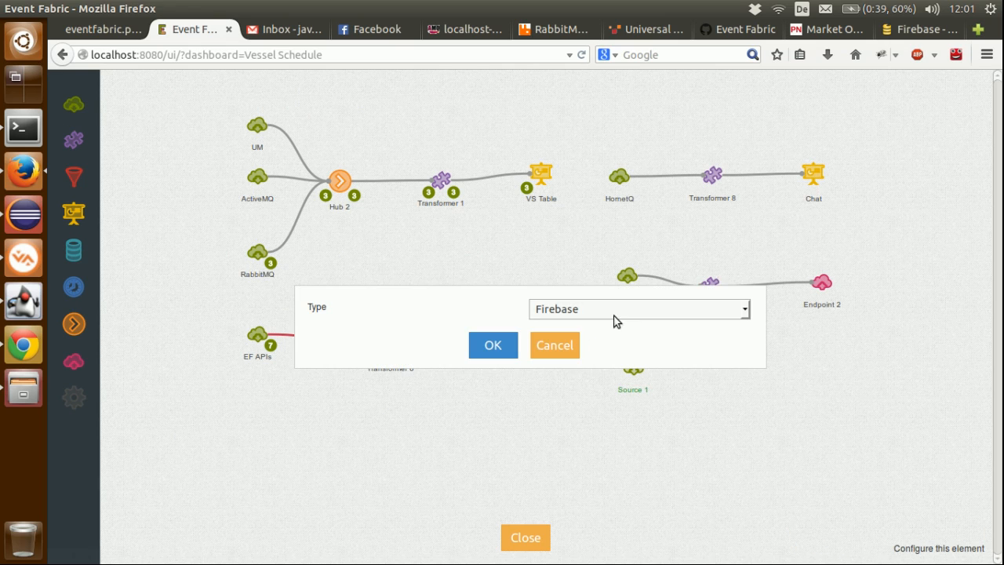
click(574, 312)
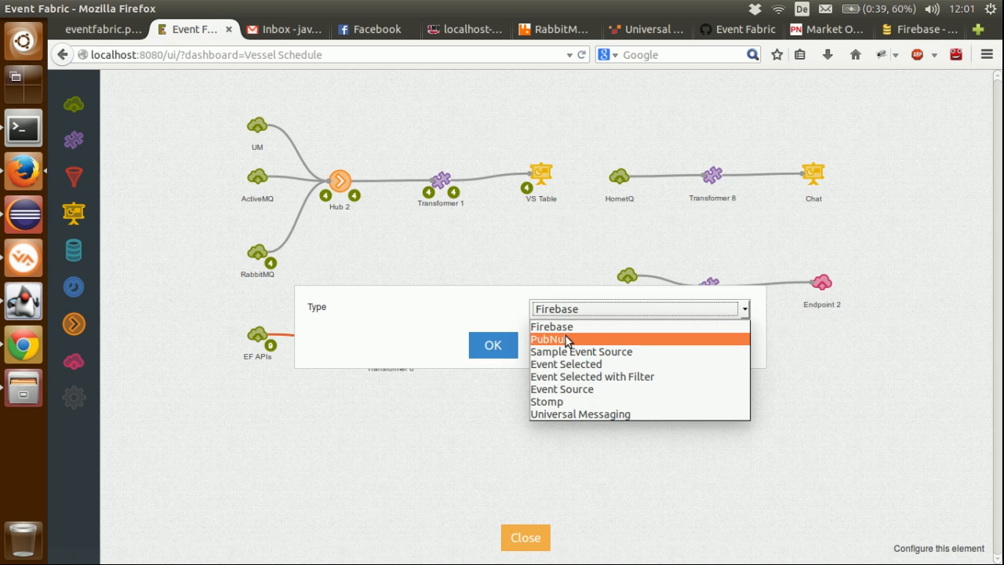
click(568, 340)
click(496, 346)
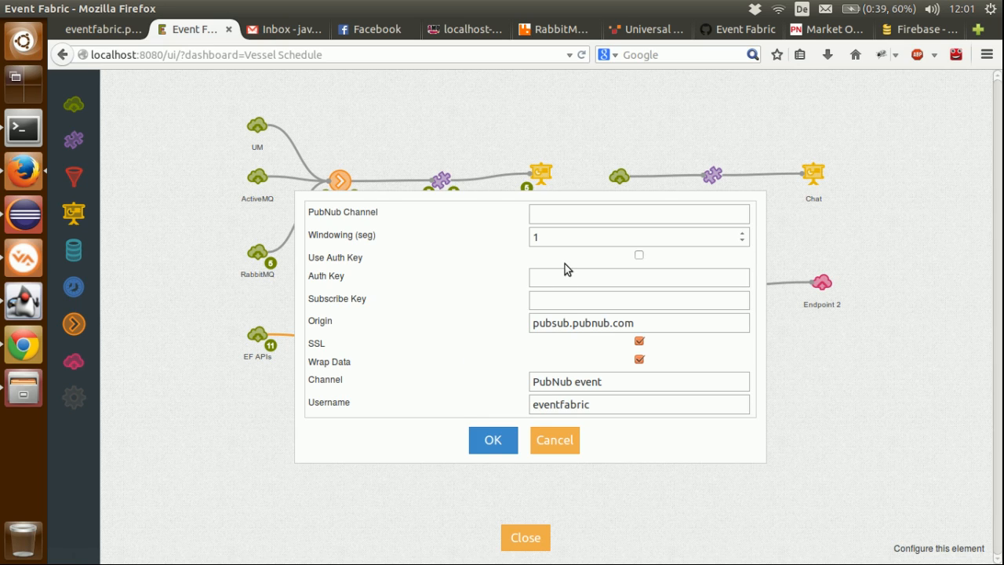
Step: Paste the copied key into Subscribe Key, set PubNub Channel to pubnub-market-orders from the stream's example code, and save the source configuration
click(556, 298)
text(sub-c-4677ab04-f100-11e3-bffd-02ee2ddab7fe)
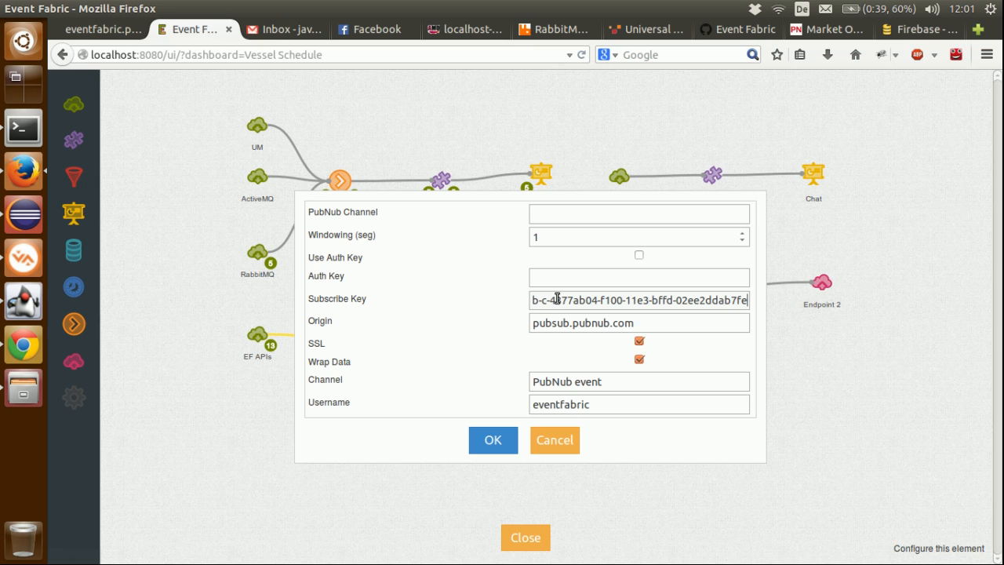
click(824, 31)
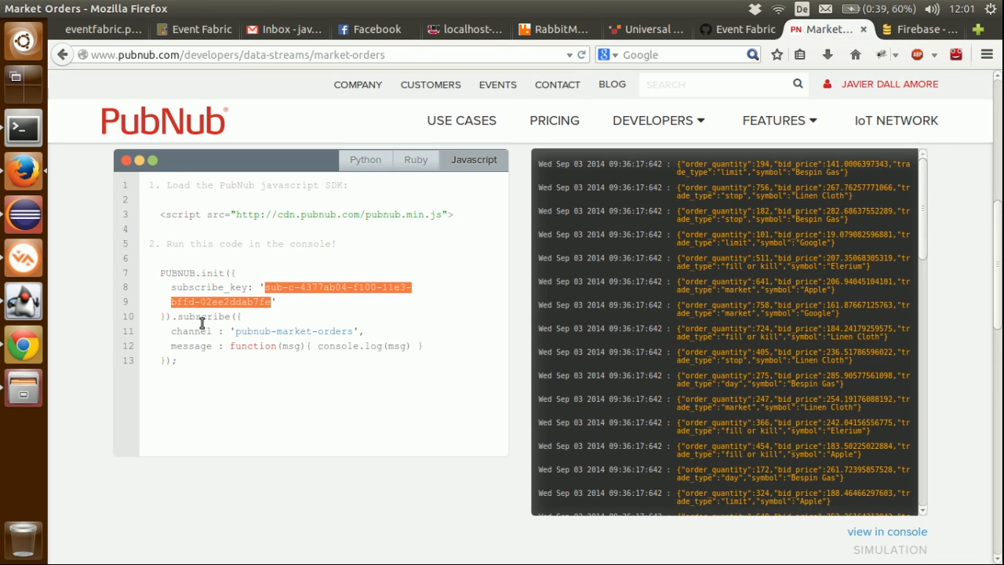
drag(357, 330, 233, 331)
key(ctrl+c)
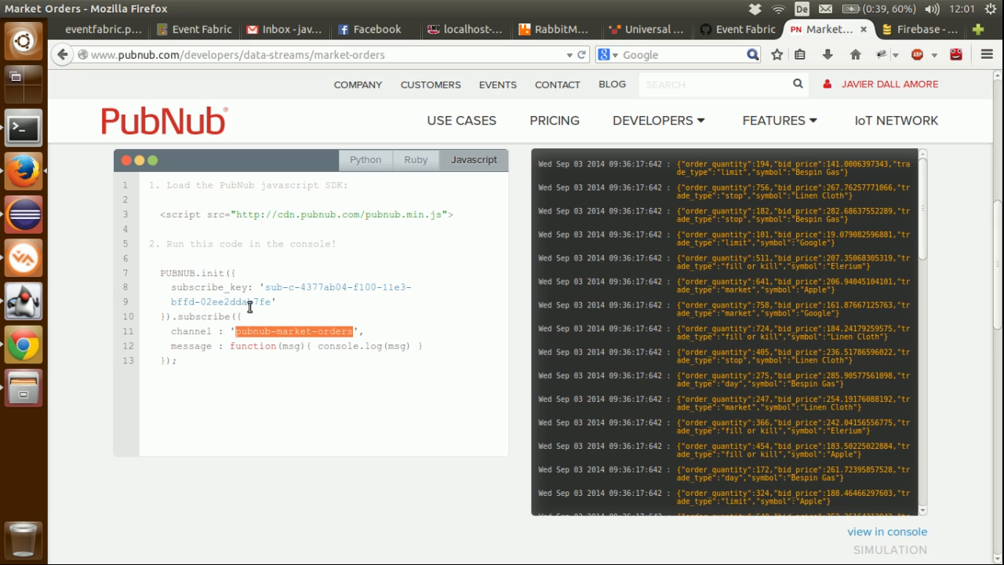
click(102, 29)
click(192, 29)
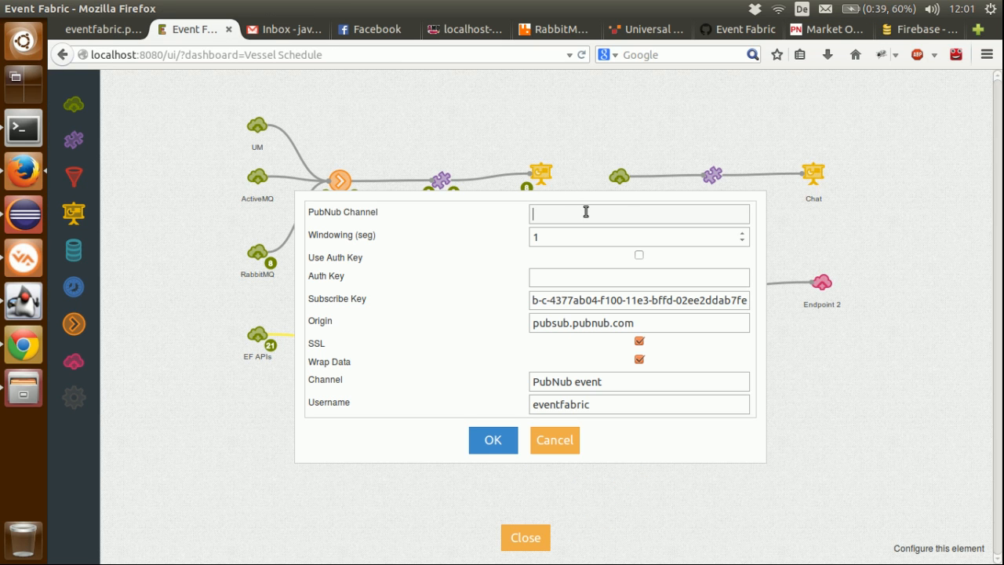
key(ctrl+v)
click(480, 438)
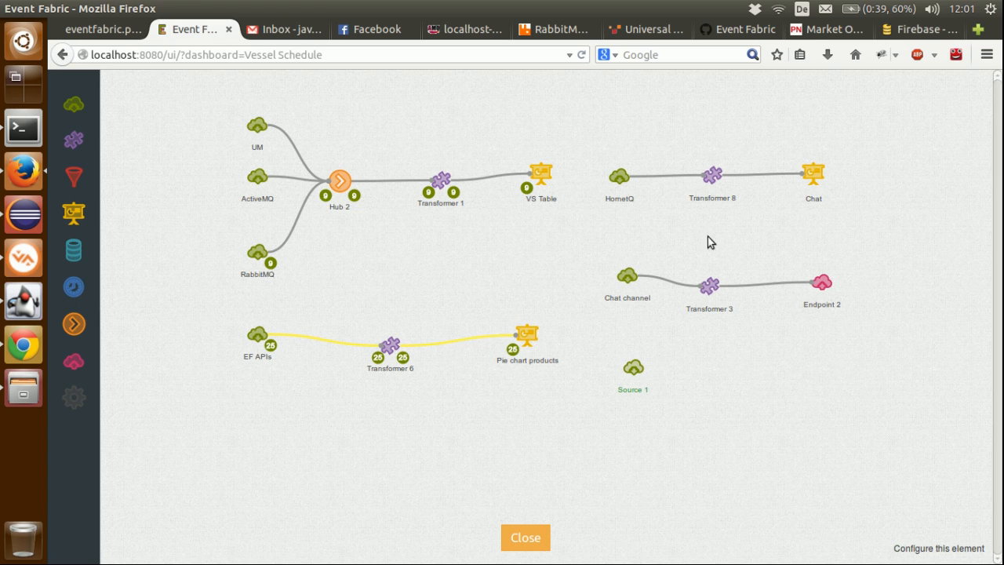
Step: Examine the order fields in the new PubNub source's output, and browse PubNub's other demo data streams
click(646, 381)
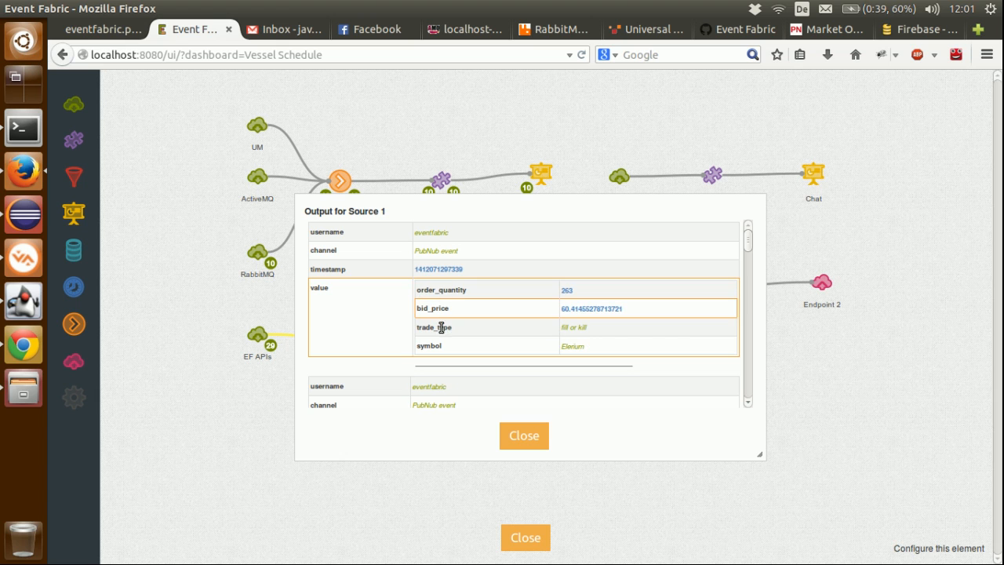
click(514, 433)
click(807, 29)
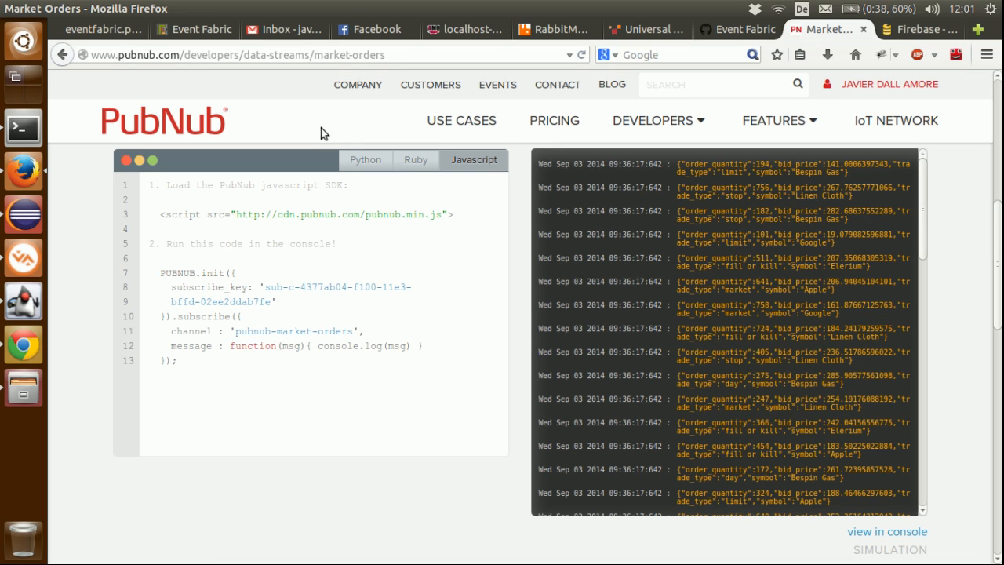
click(62, 55)
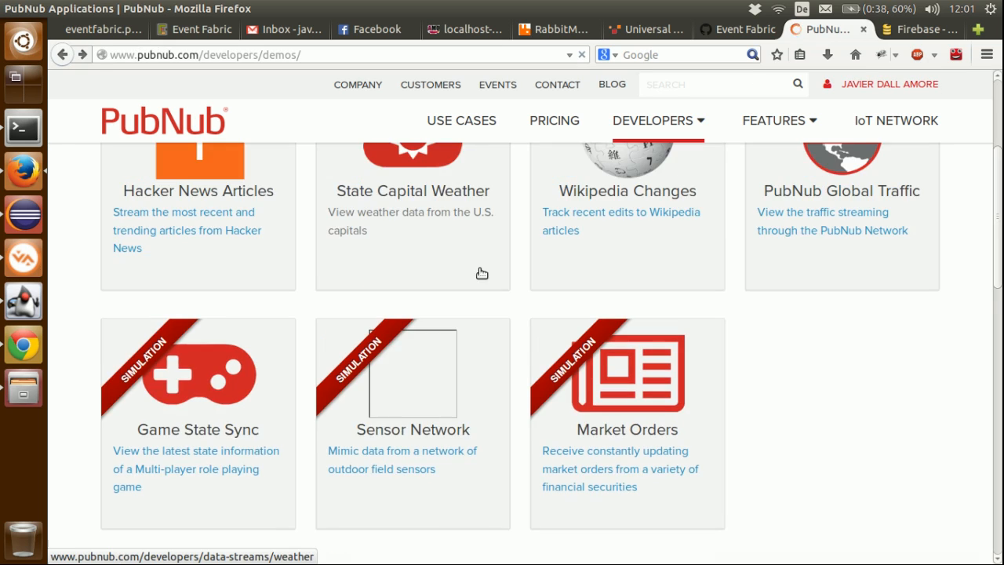
scroll(280, 330, up, 4)
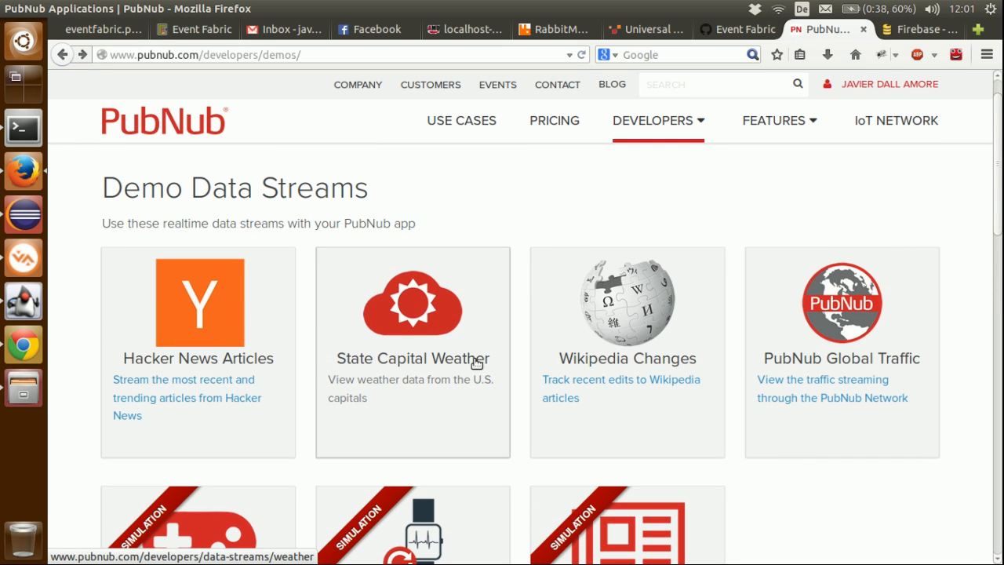
scroll(629, 361, down, 2)
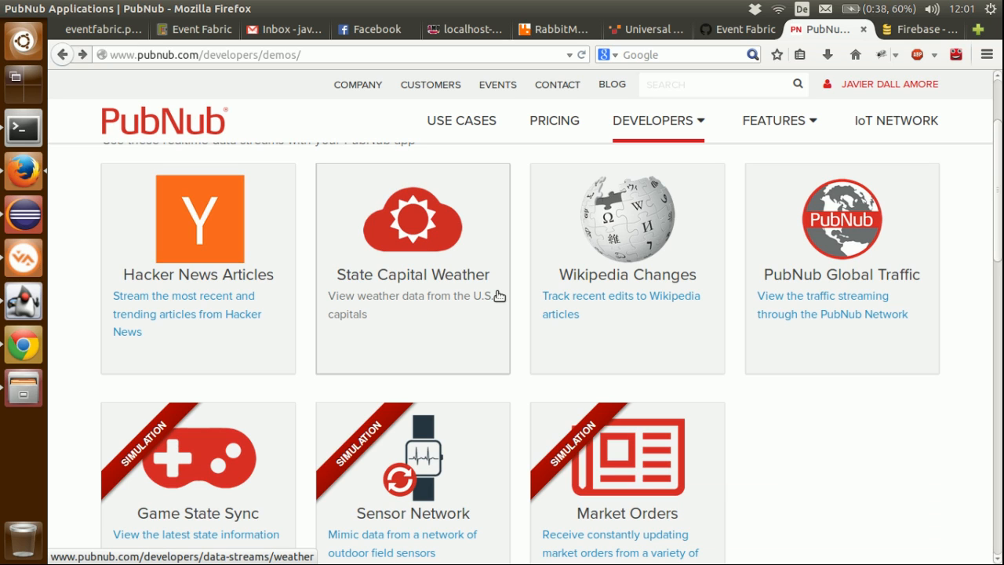
scroll(607, 193, up, 4)
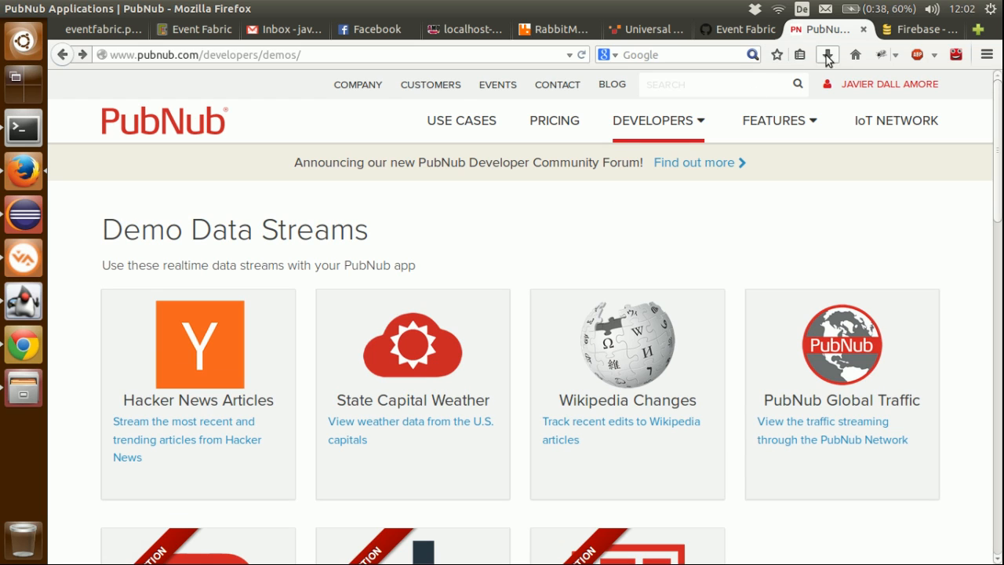
Step: Open the Weather data set from Open Data Sets in the Firebase developer docs
click(902, 29)
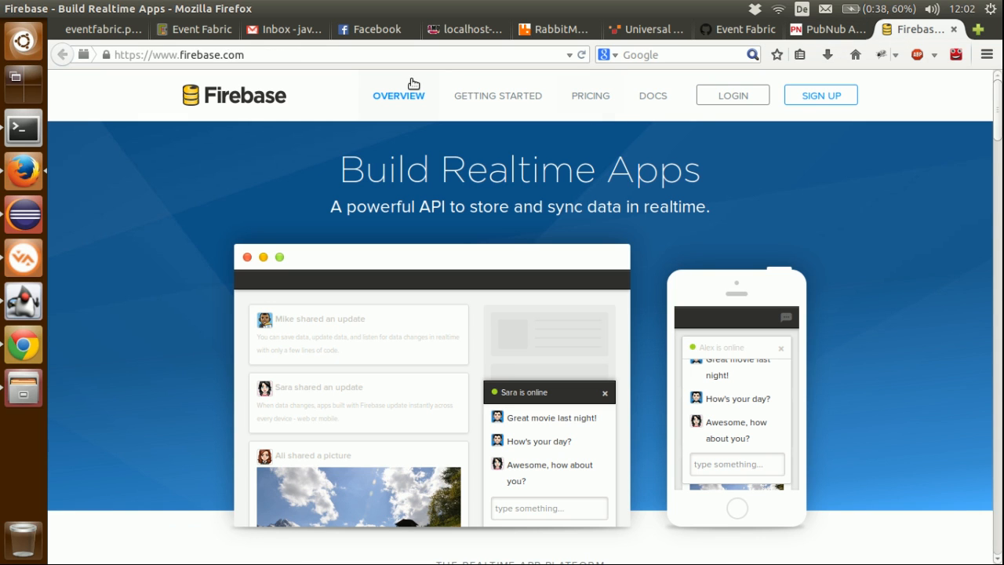
click(661, 94)
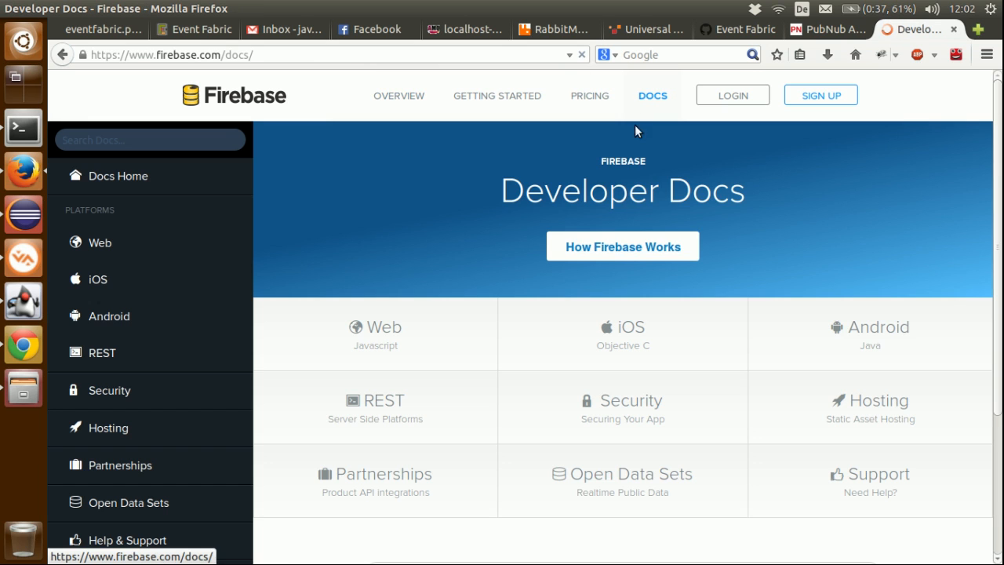
scroll(628, 258, down, 3)
click(602, 355)
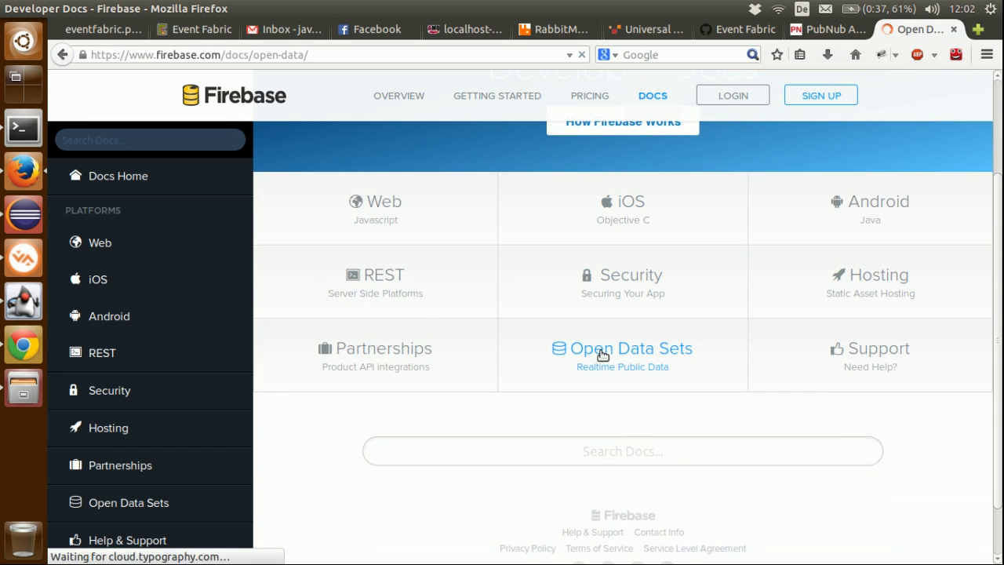
scroll(600, 354, down, 7)
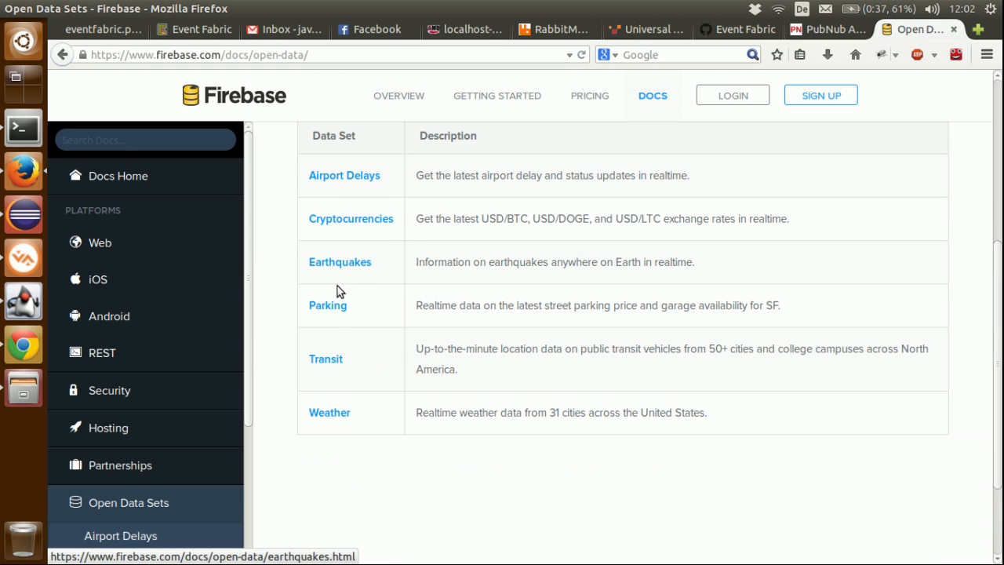
click(329, 413)
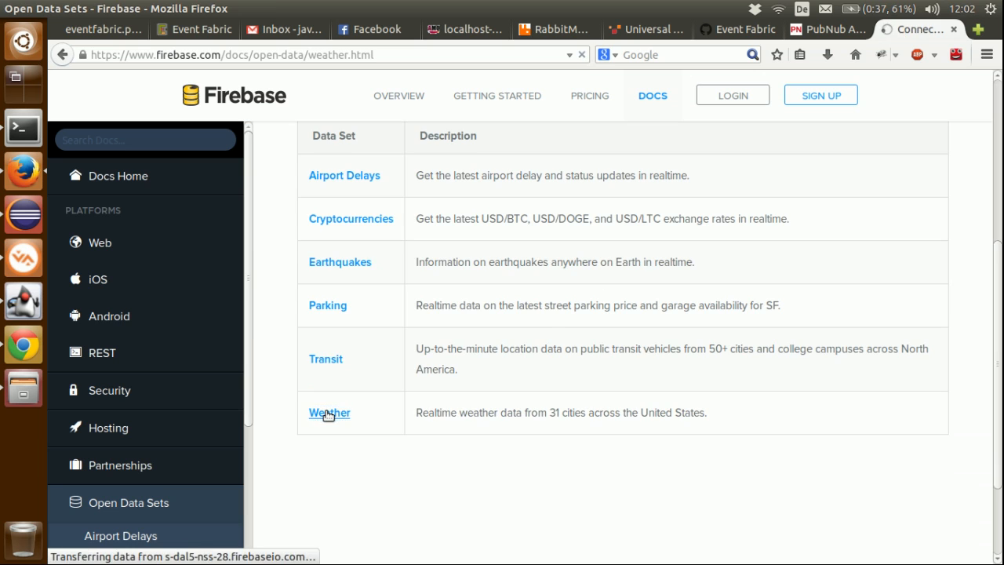
click(117, 29)
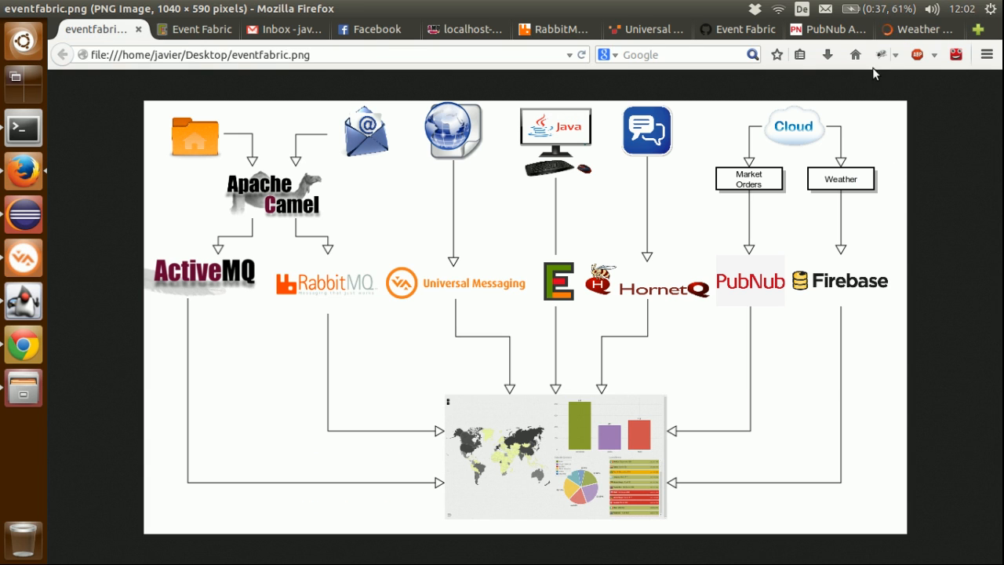
click(914, 29)
Step: Copy the San Francisco current weather URL from the Weather data set's example code in the Firebase docs
scroll(584, 209, down, 4)
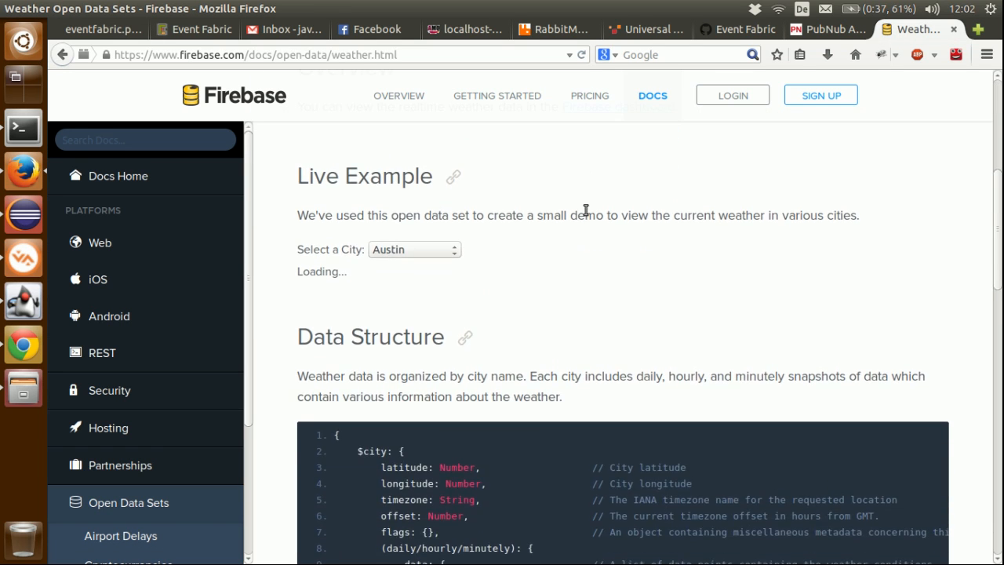
scroll(585, 212, down, 15)
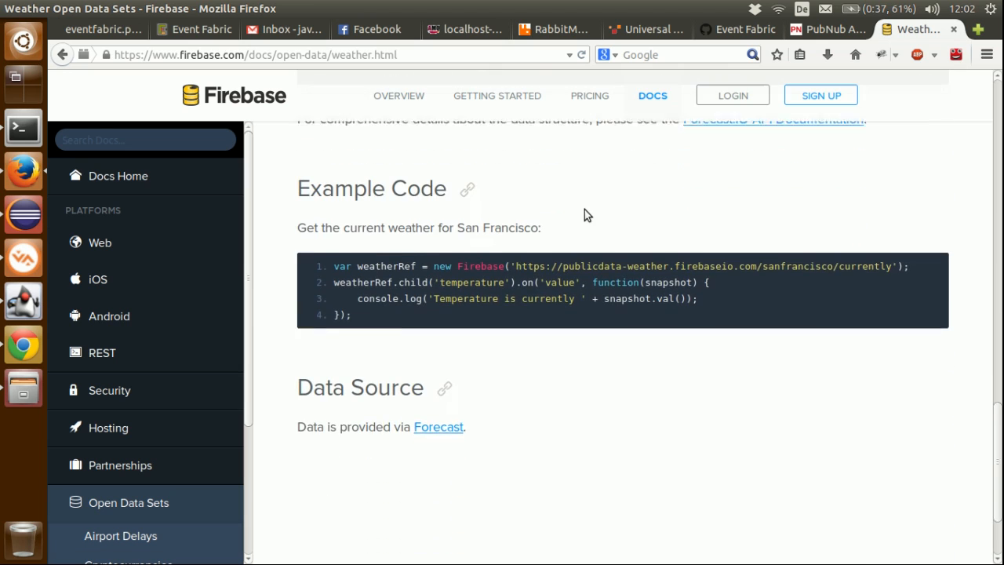
drag(518, 264, 892, 268)
right_click(867, 269)
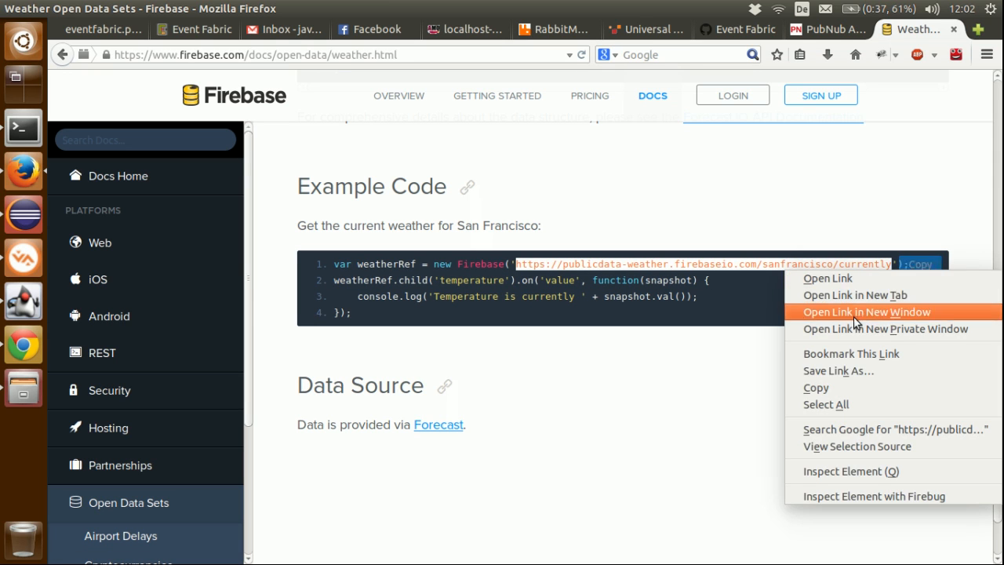
click(847, 387)
Step: Add a Firebase source above the HornetQ source in the Event Fabric design, paste the copied weather address as its Firebase URL, and save
click(156, 30)
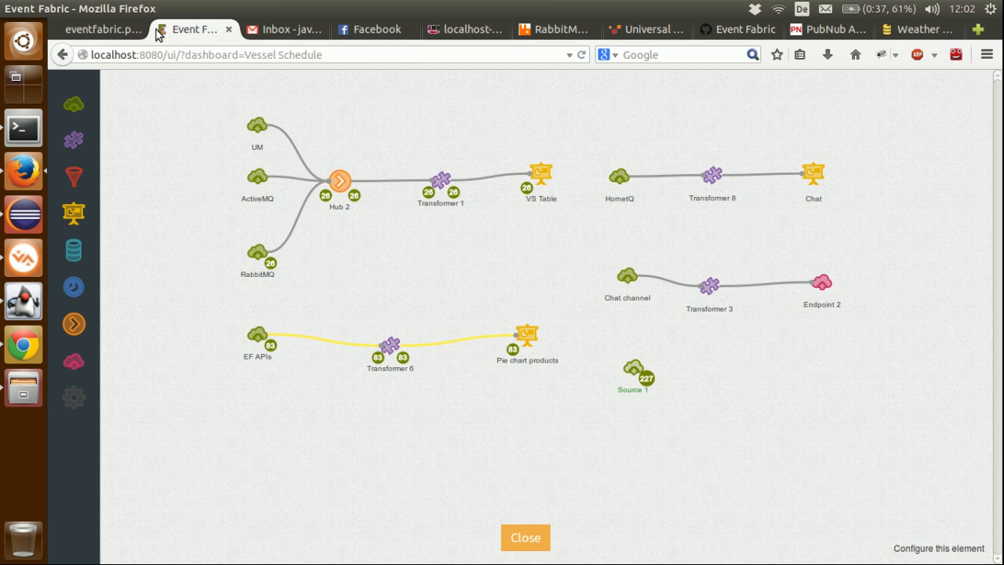
drag(74, 104, 619, 106)
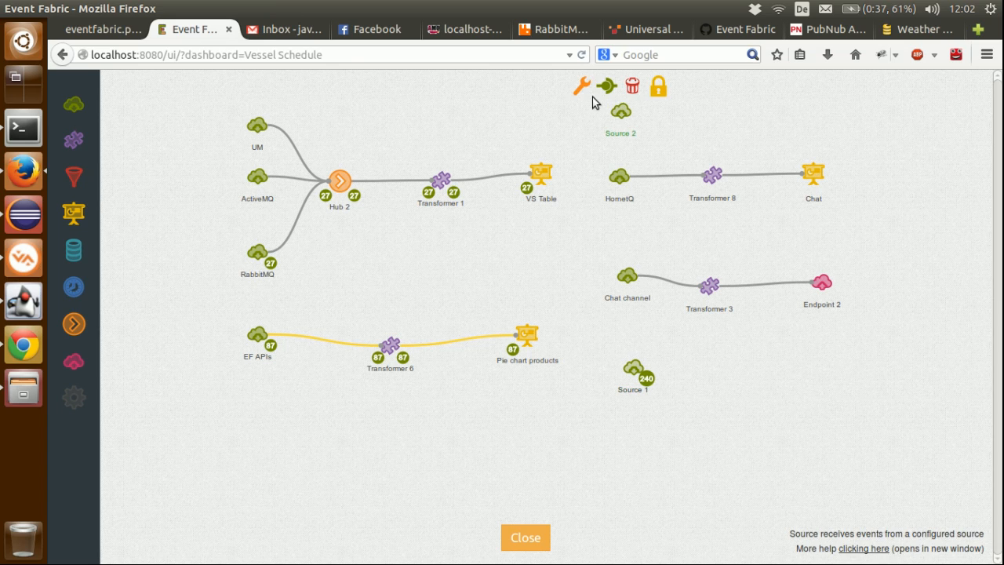
click(584, 86)
click(492, 346)
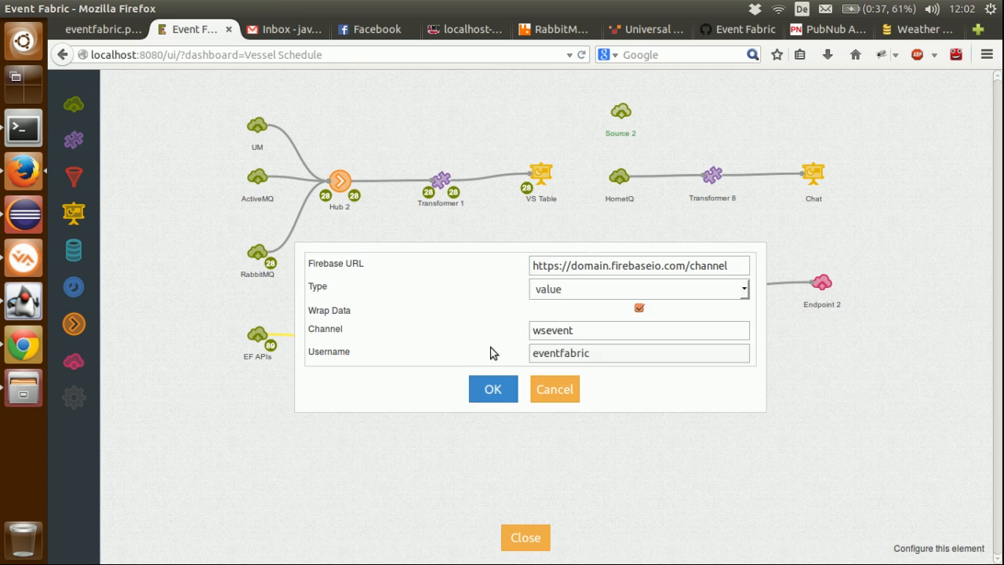
triple_click(643, 268)
key(ctrl+v)
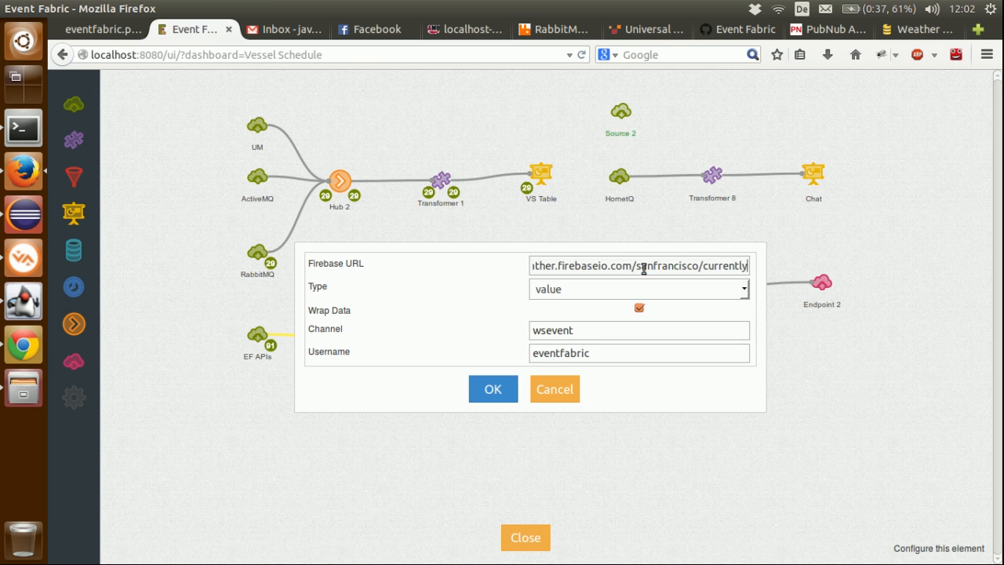
click(503, 392)
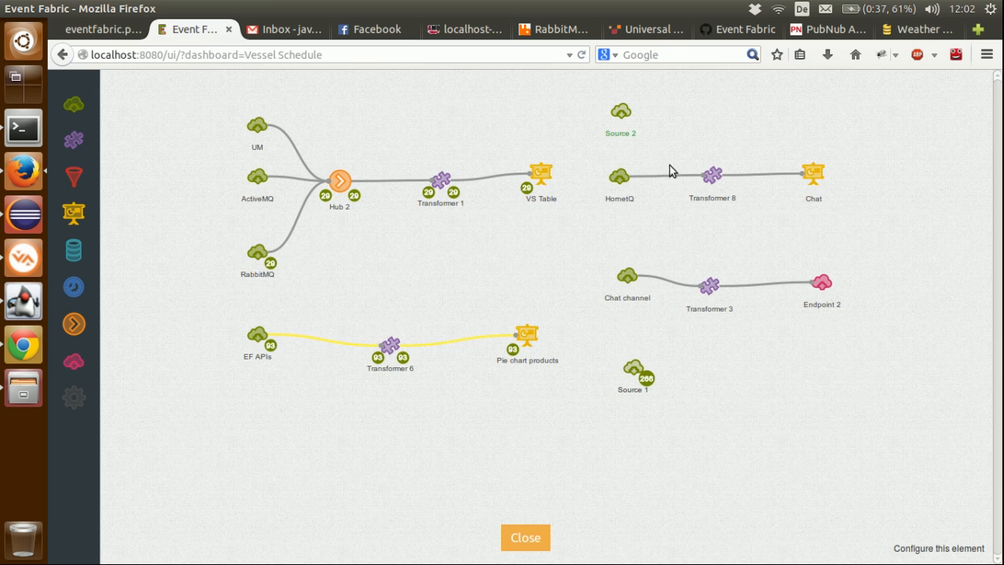
Step: Examine the weather fields in the new Firebase source's output
click(636, 127)
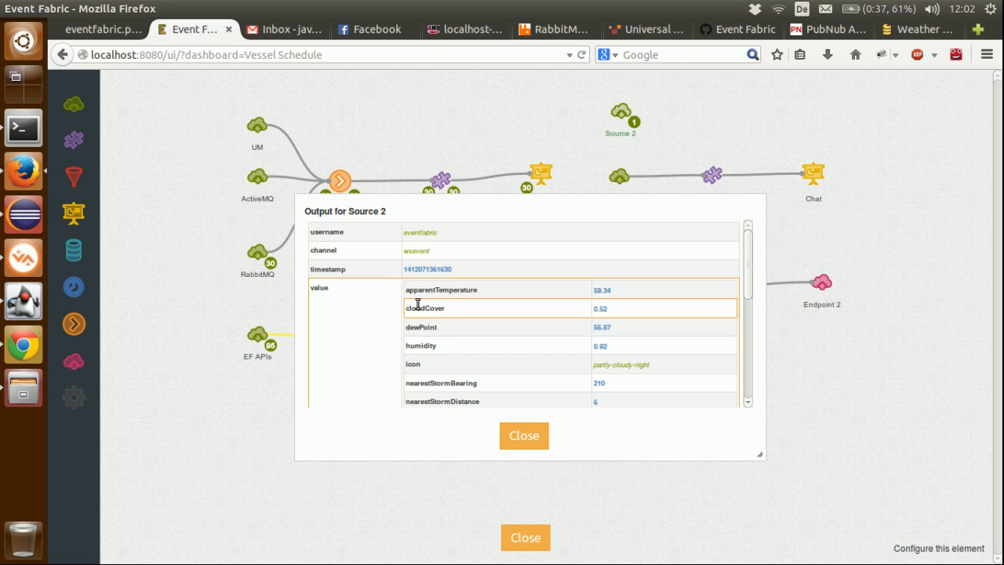
scroll(421, 310, down, 5)
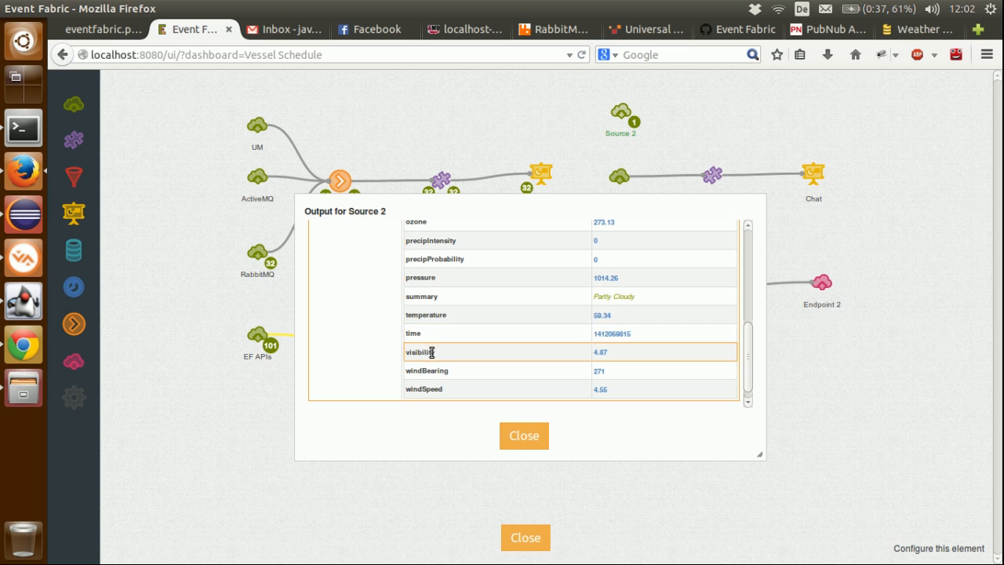
scroll(431, 352, up, 3)
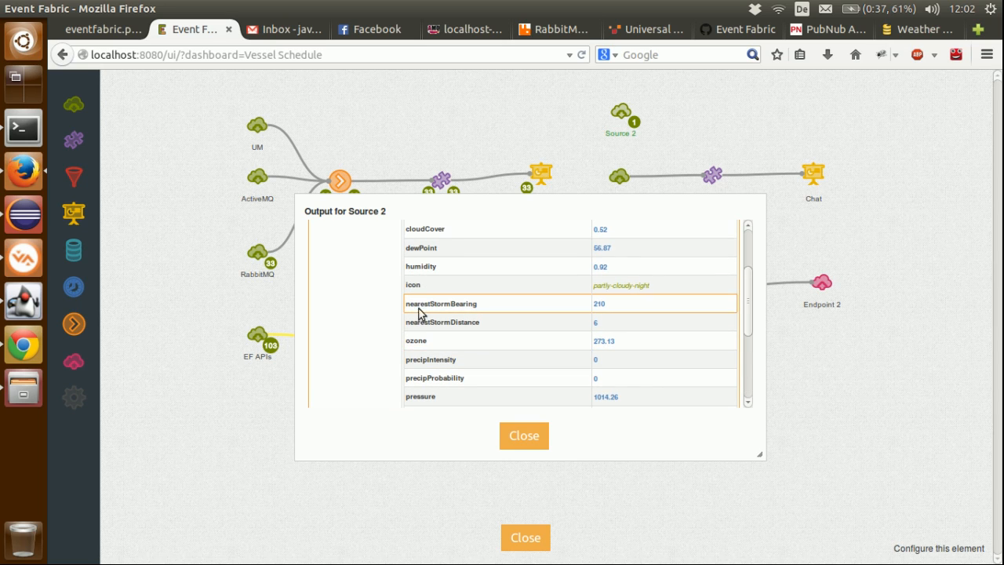
scroll(569, 298, up, 2)
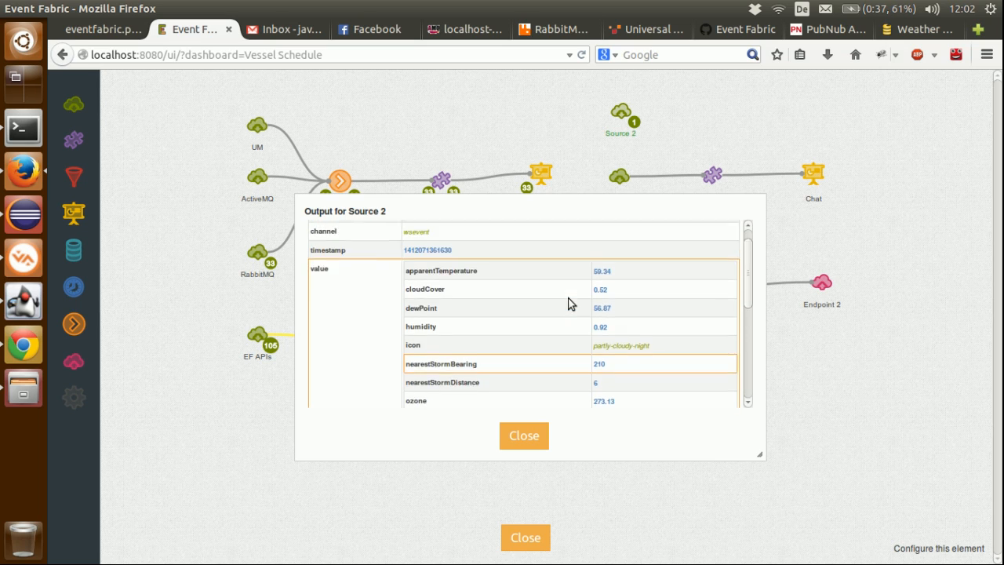
scroll(569, 298, down, 2)
scroll(570, 303, down, 3)
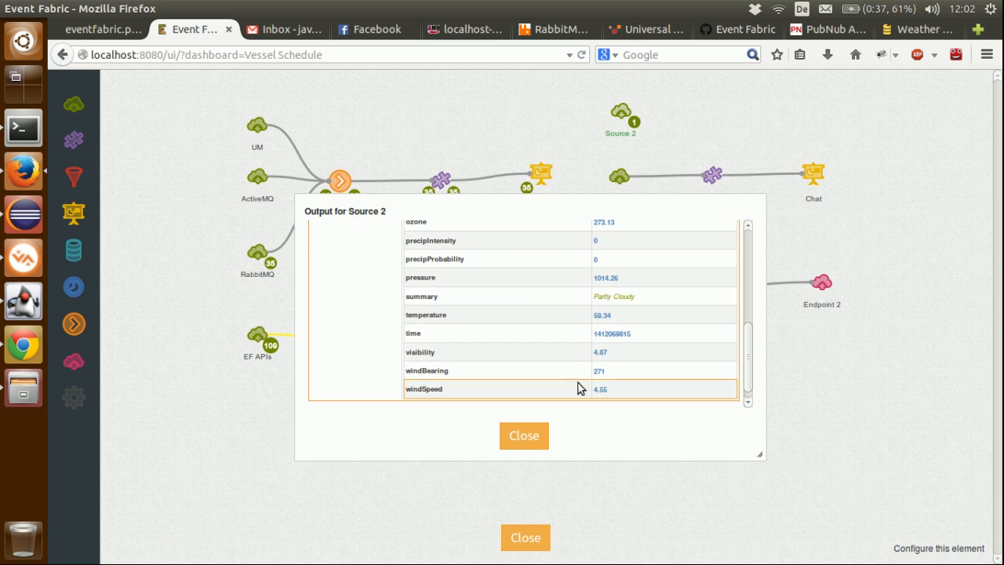
click(524, 436)
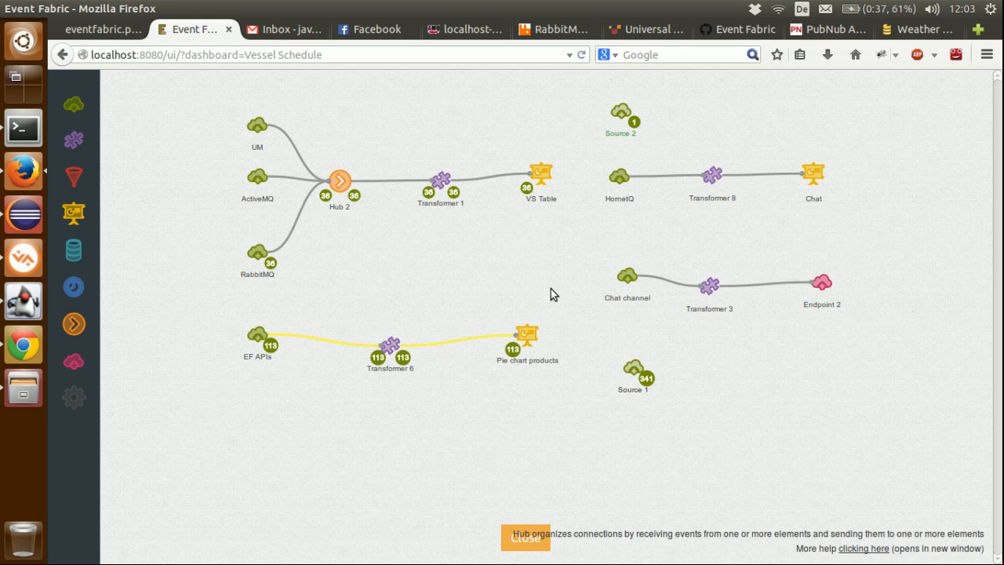
Step: Add a transformer beside the PubNub source, connect the source to it, and check the order fields in the source's output
drag(73, 140, 712, 375)
click(648, 381)
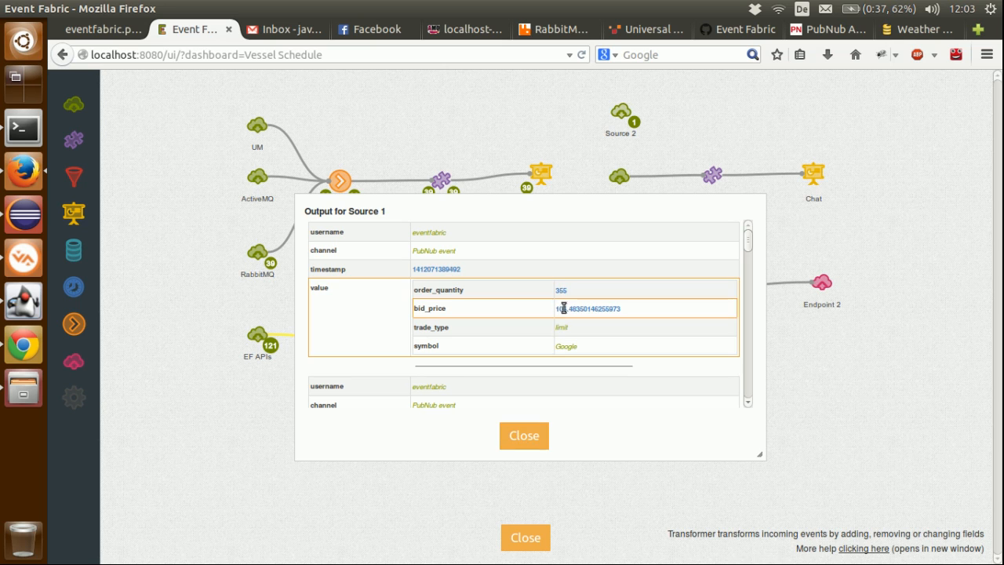
click(512, 443)
click(629, 364)
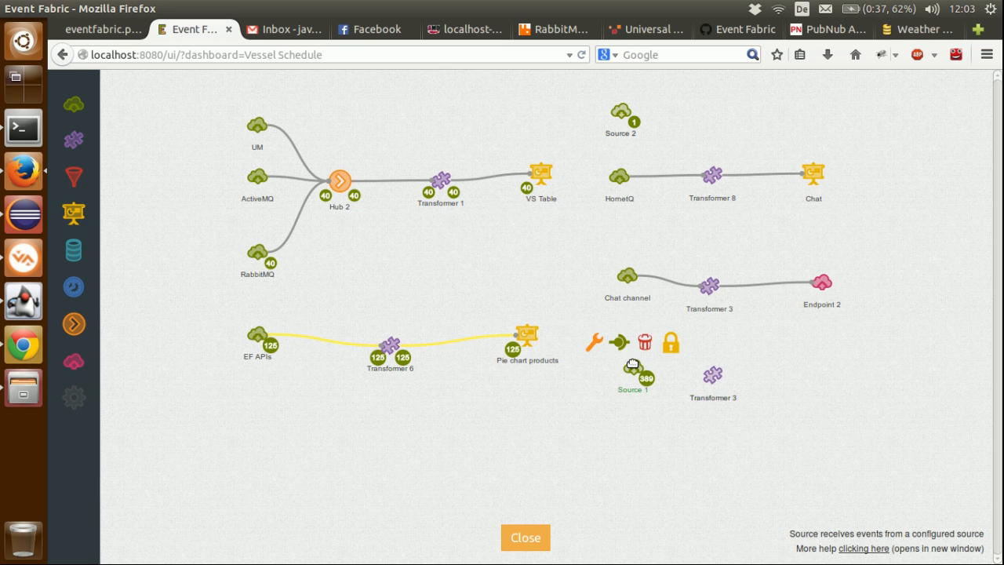
drag(618, 345, 698, 375)
click(648, 380)
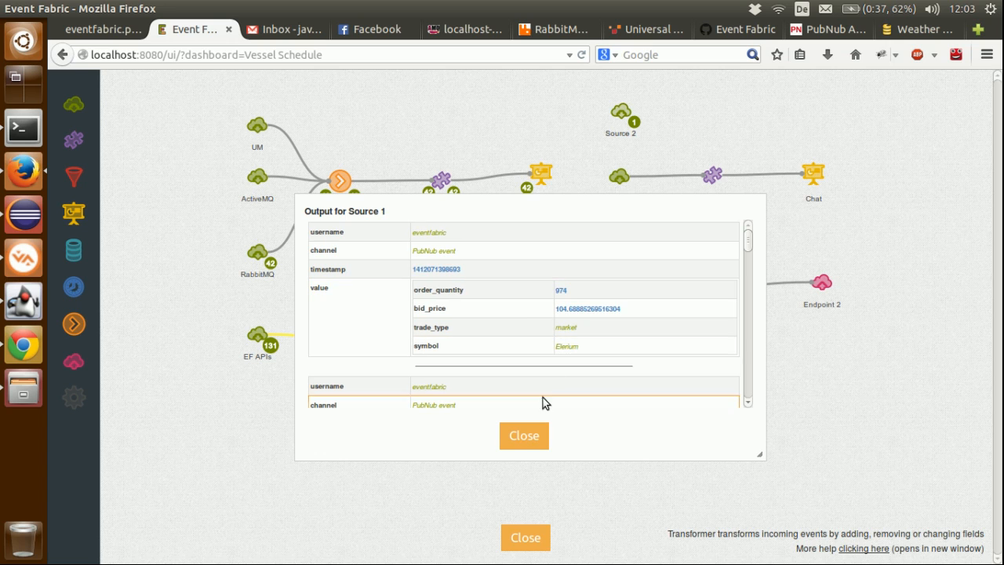
click(524, 436)
Step: Add a Chart widget beside the new transformer and connect the transformer to it
drag(77, 213, 829, 377)
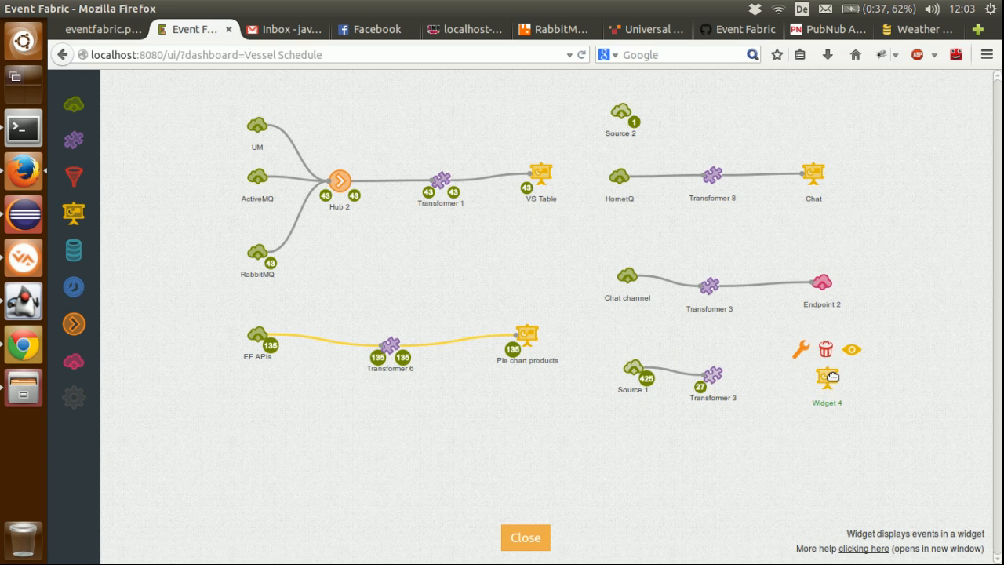
click(799, 349)
click(635, 268)
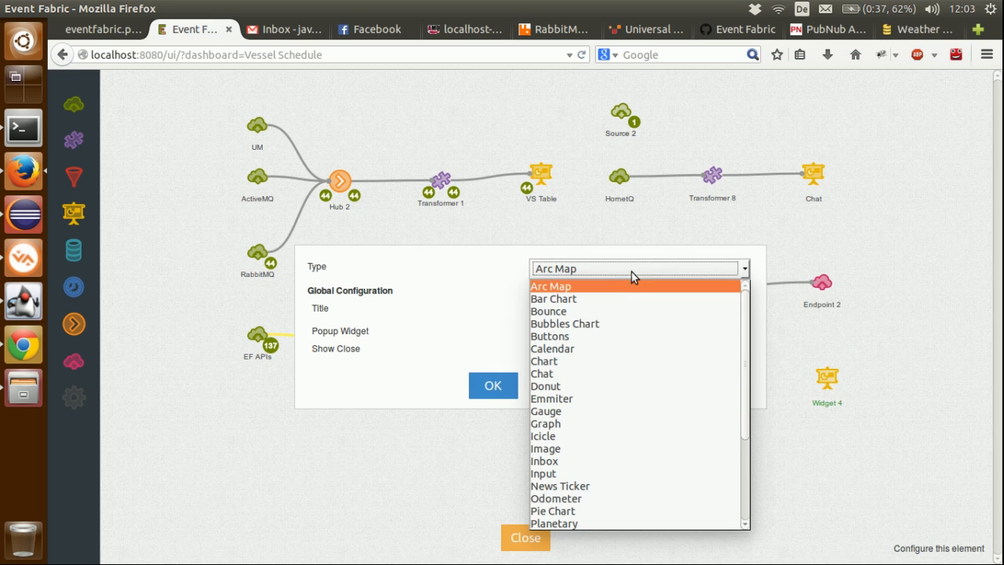
click(594, 362)
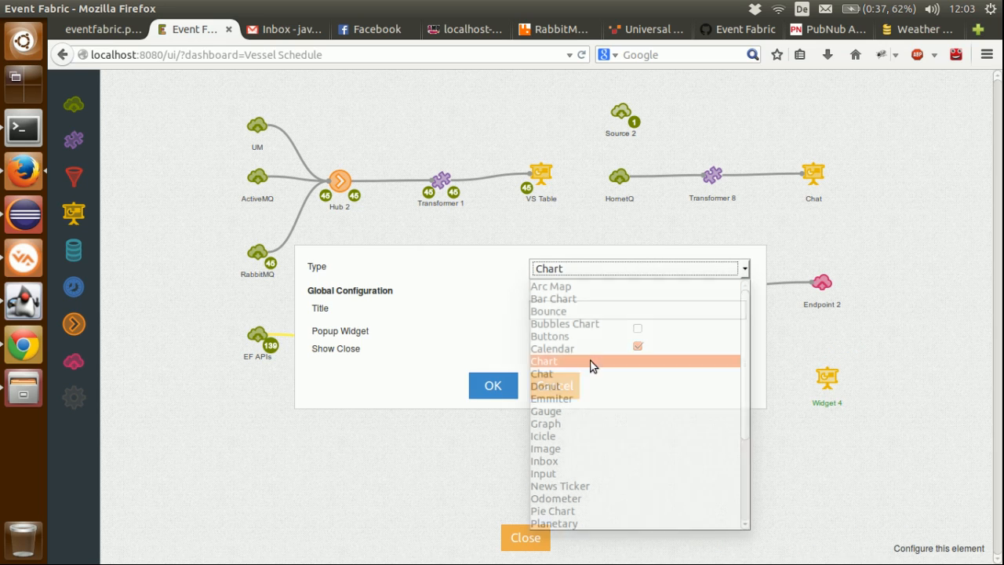
click(508, 385)
click(494, 408)
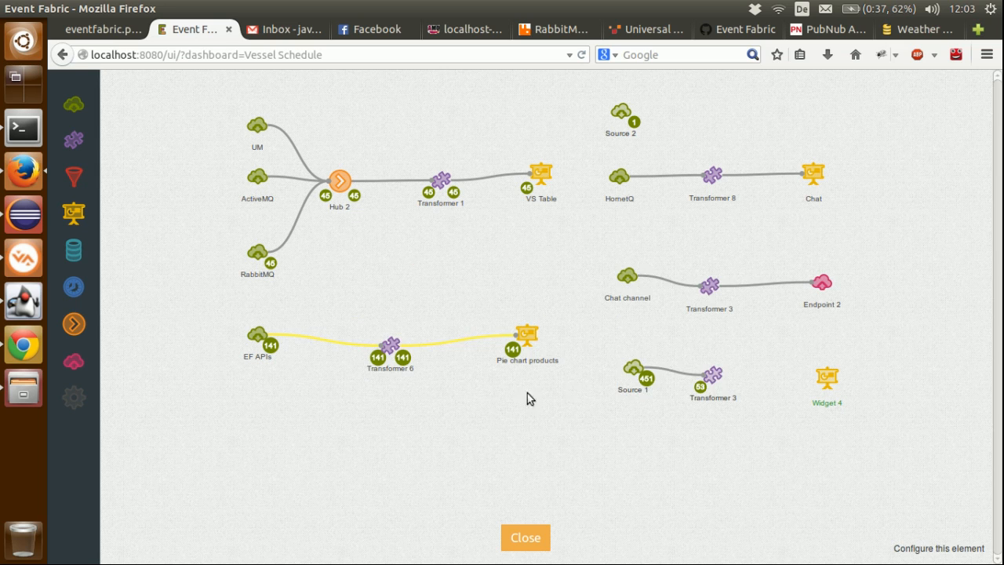
click(712, 374)
drag(702, 354, 827, 378)
Step: Insert the Chart widget's required template in the new transformer and set val to value field bid_price
click(715, 379)
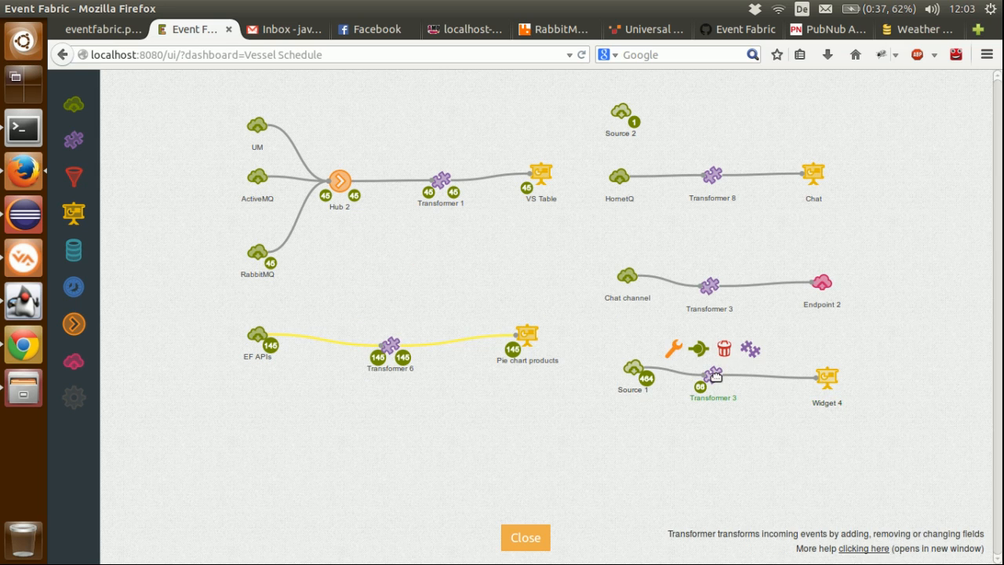
click(676, 348)
click(82, 274)
click(90, 372)
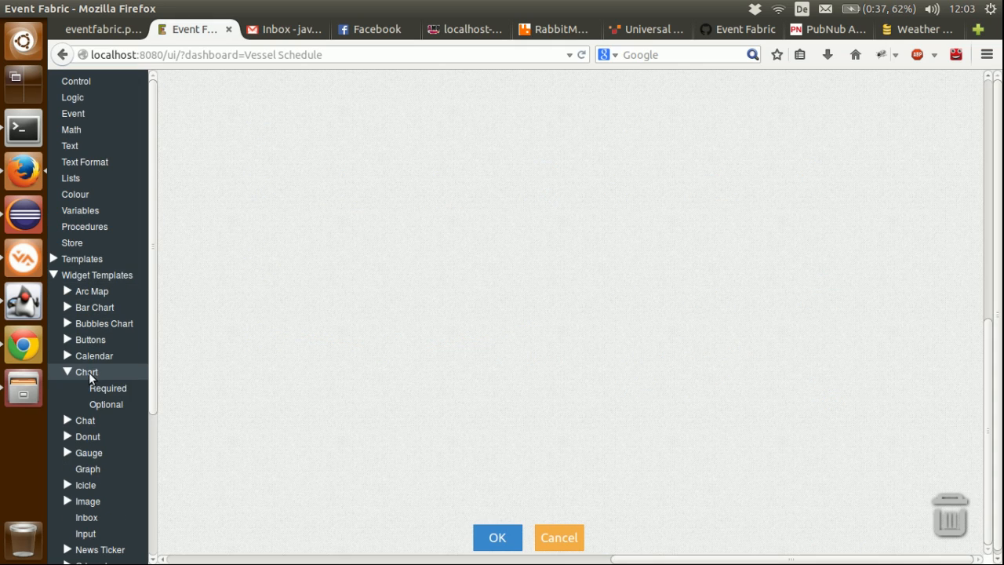
click(98, 391)
drag(202, 151, 241, 149)
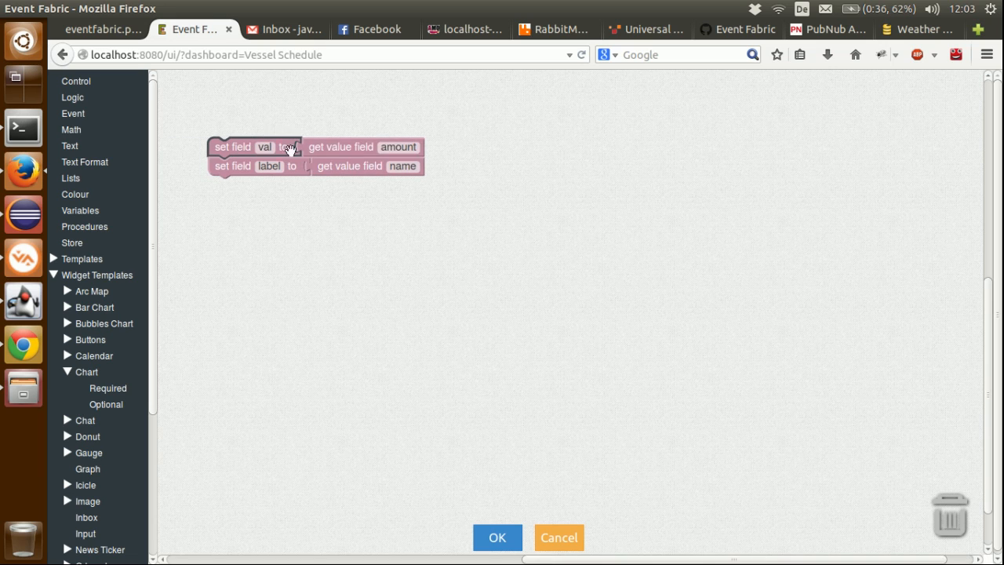
click(385, 149)
text(b)
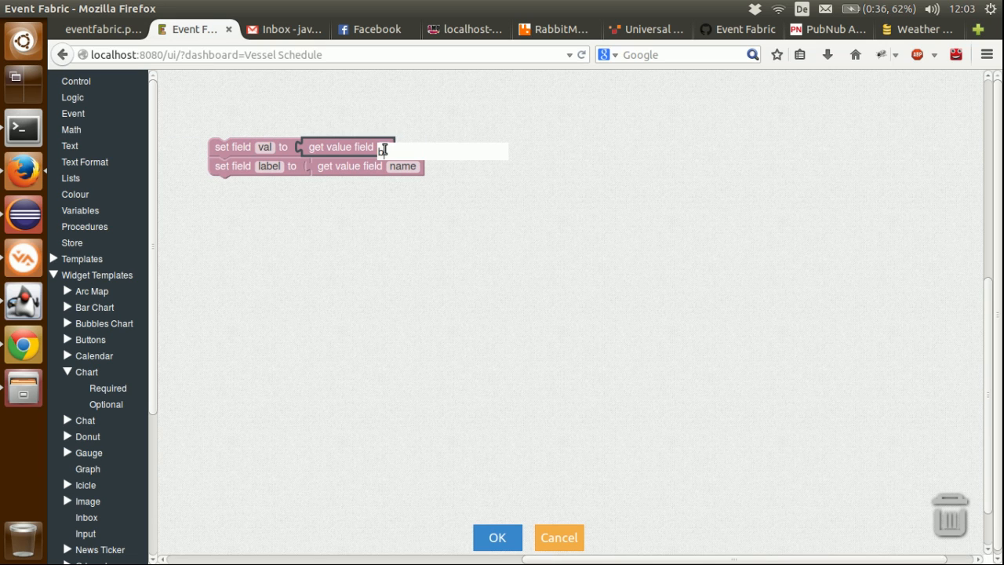
text(id_price)
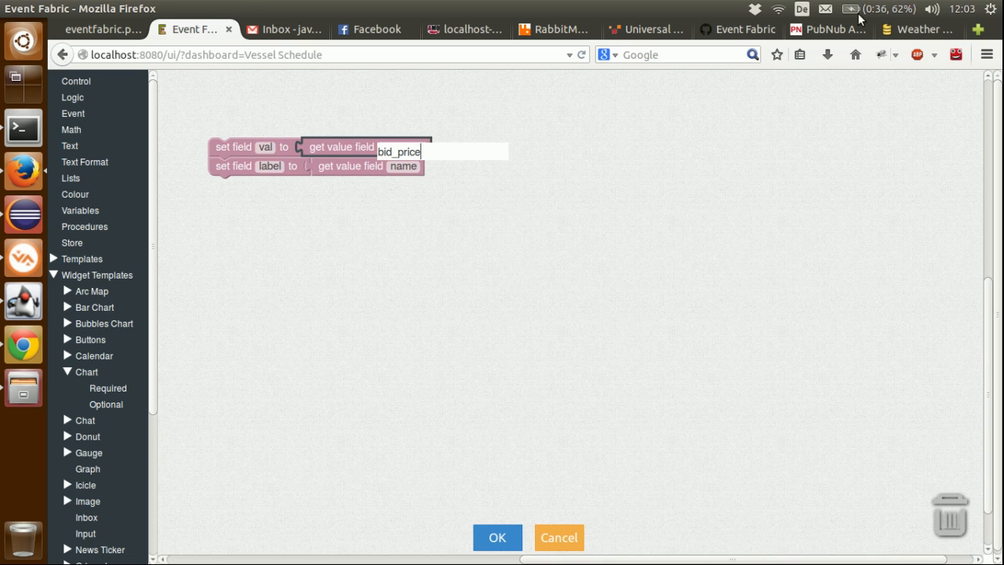
Step: Check the order field names in PubNub's Market Orders stream, set label to value field symbol in the transformer, and save it
click(808, 29)
mouse_move(653, 120)
scroll(606, 364, down, 4)
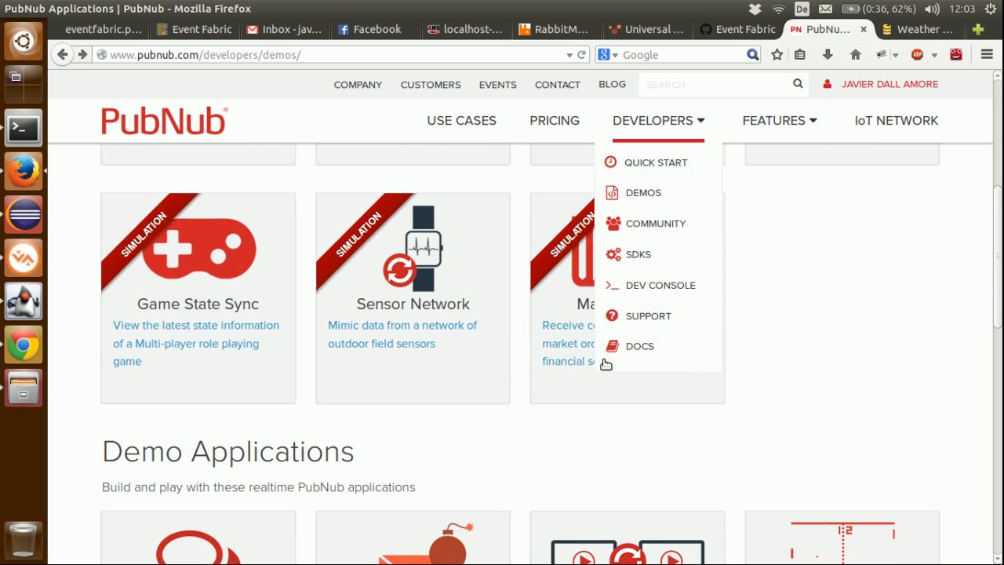
click(576, 304)
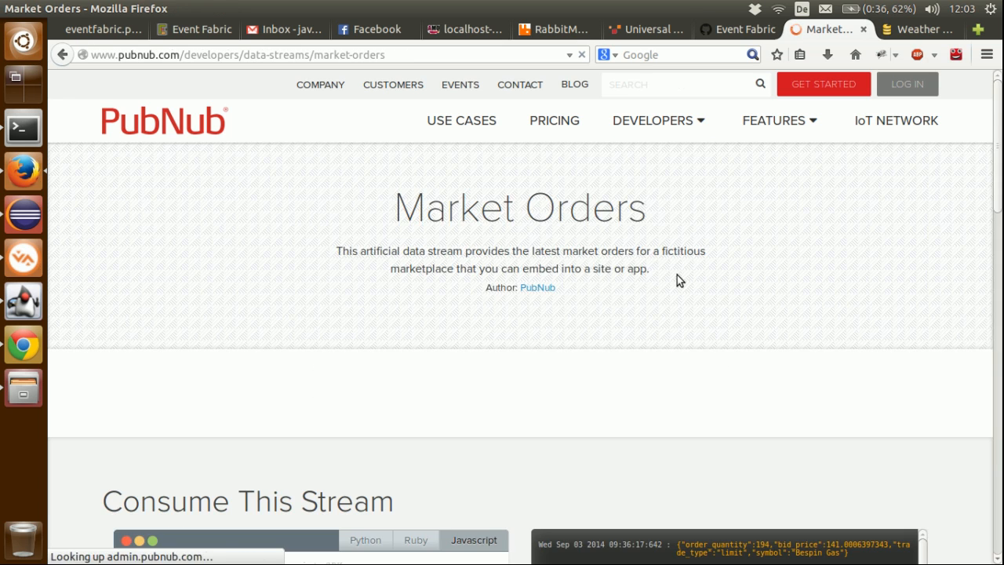
scroll(677, 280, down, 5)
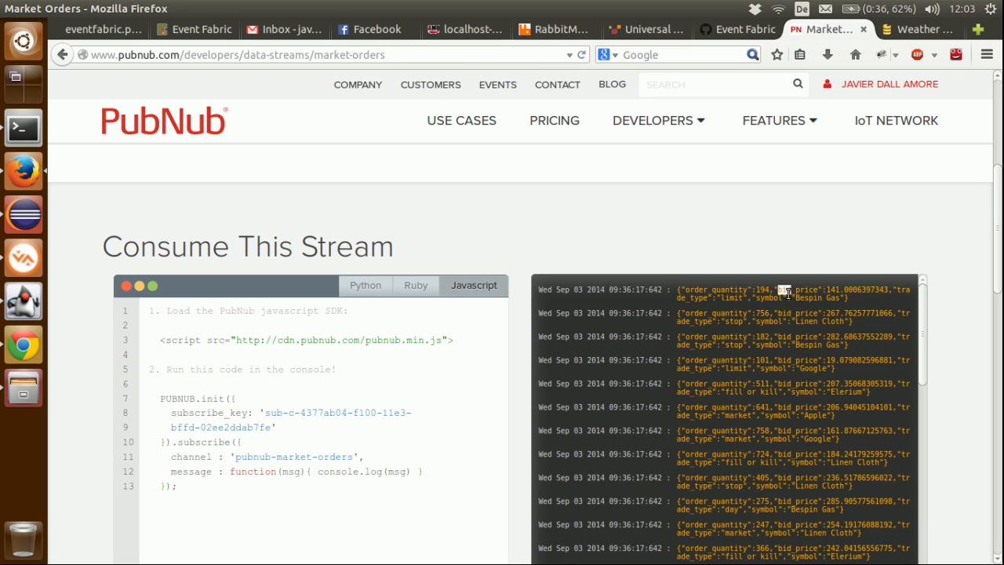
click(195, 29)
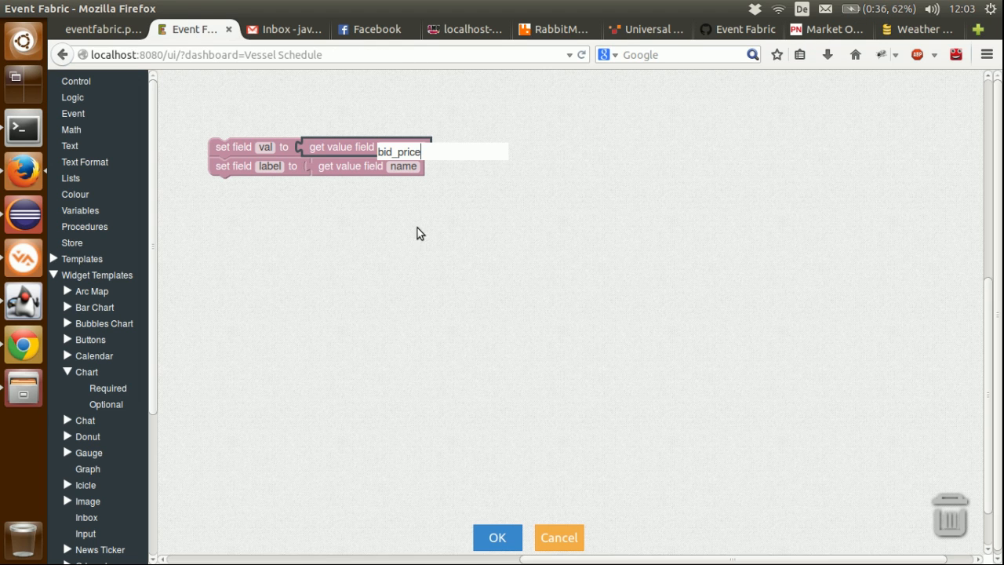
click(403, 168)
text(symbol)
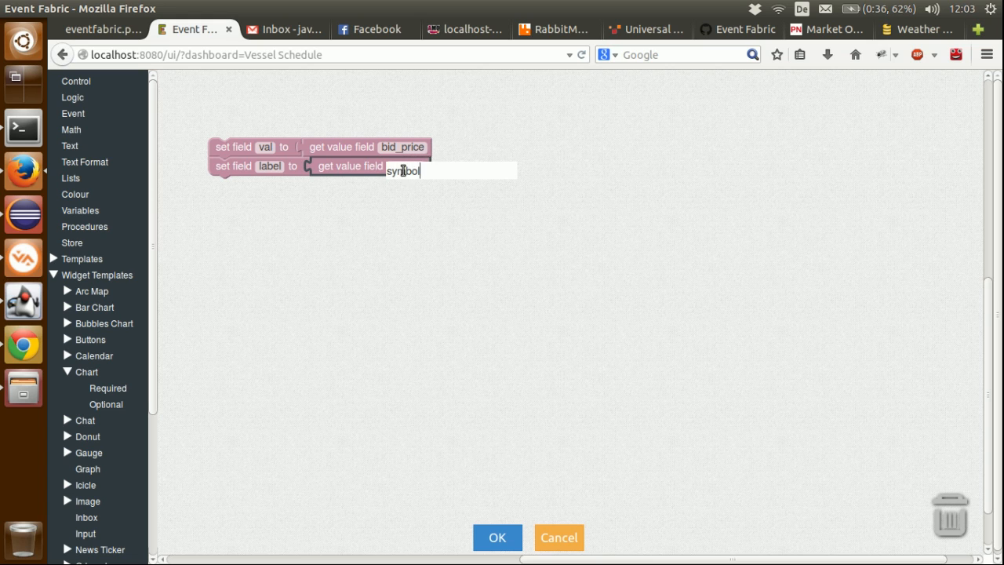
key(Return)
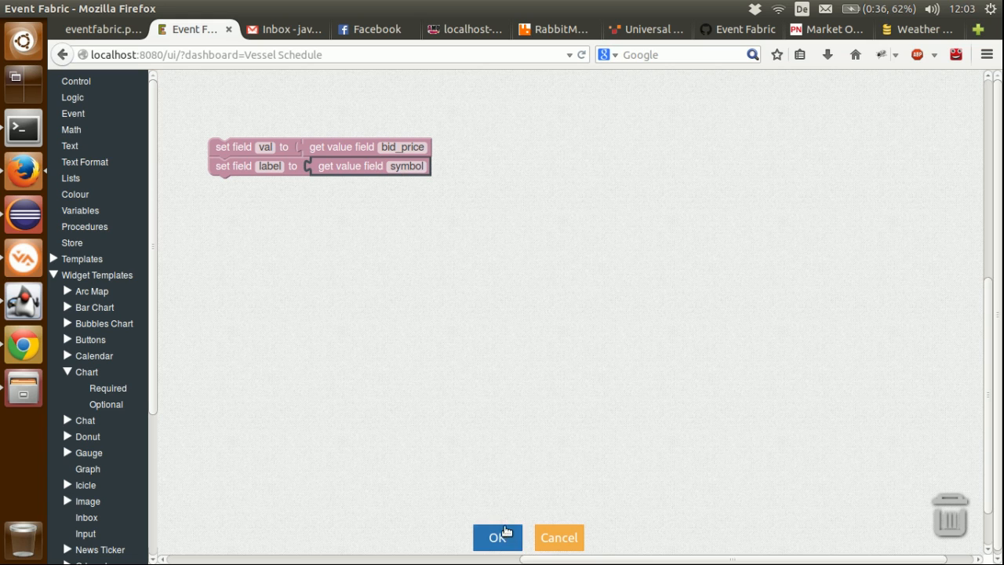
click(502, 538)
Step: Close the dashboard design and apply the first two-by-two grid layout to the Vessel Schedule dashboard
click(536, 538)
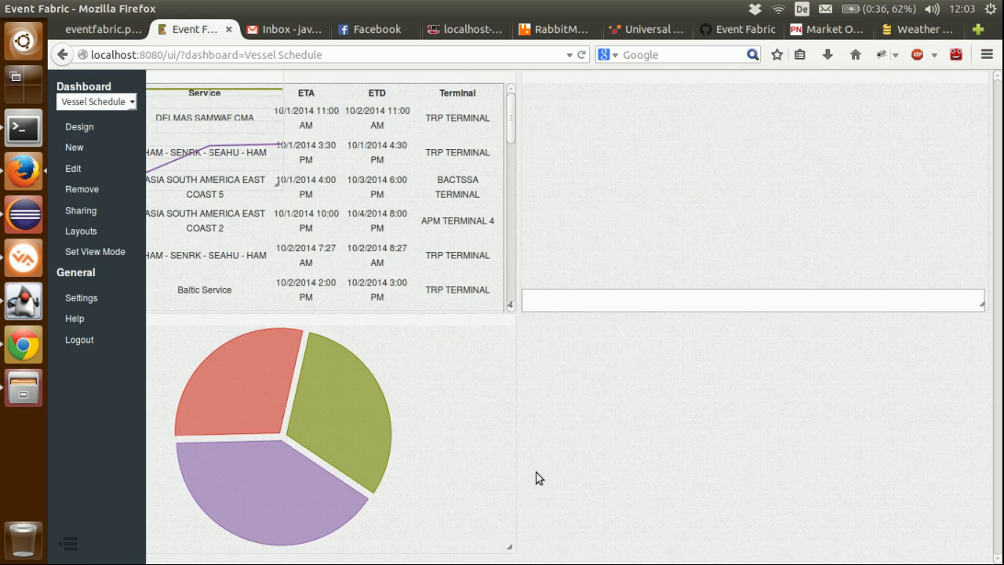
click(81, 227)
click(448, 269)
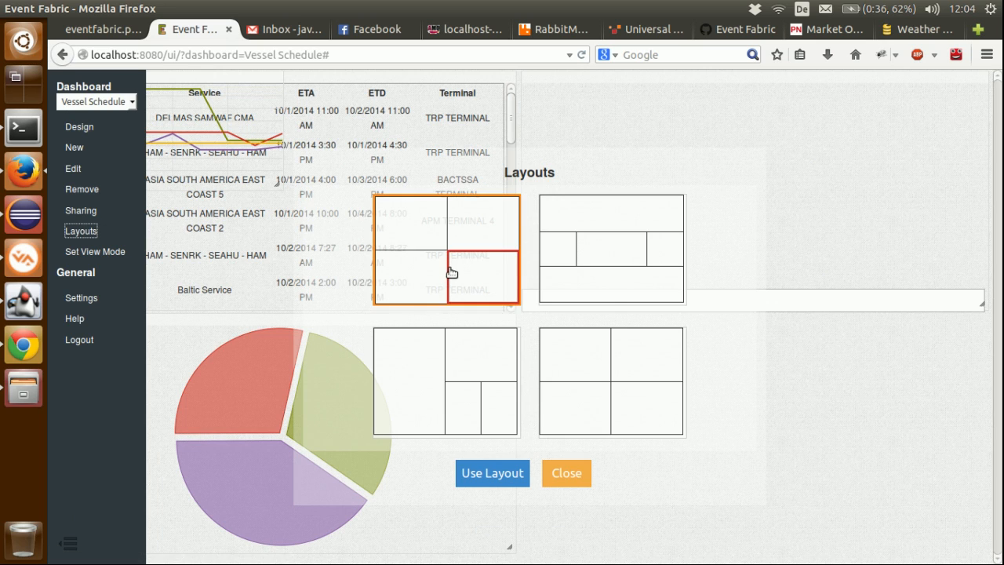
click(491, 473)
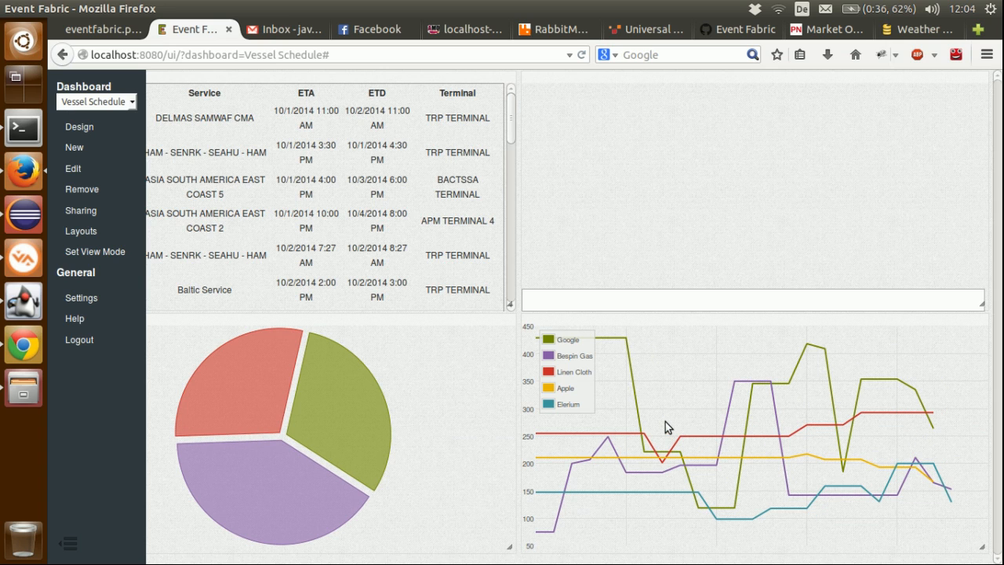
Step: Review the integration diagram in eventfabric.png and Terracotta's Universal Messaging product page
click(100, 36)
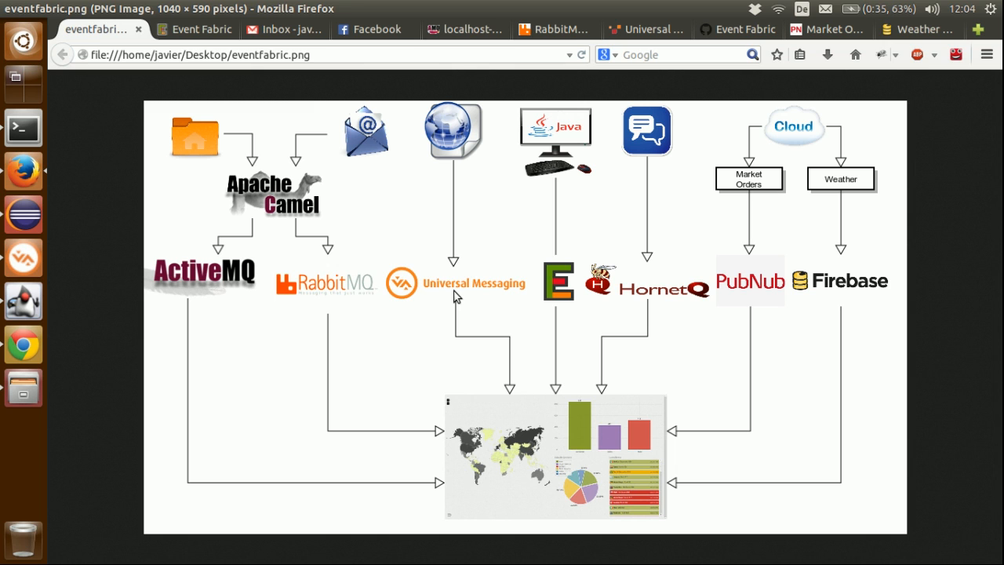
click(623, 32)
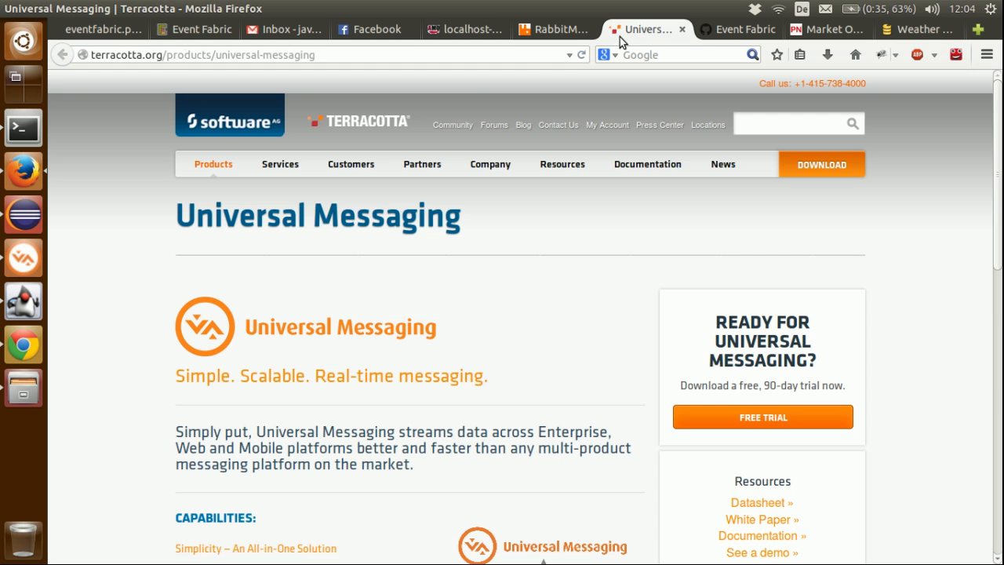
scroll(306, 278, down, 3)
scroll(307, 278, up, 3)
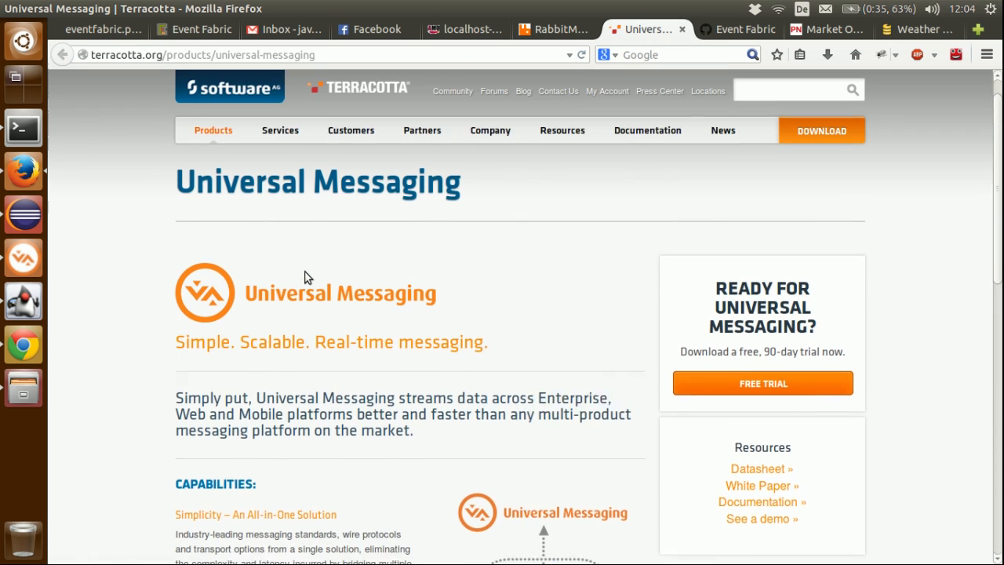
click(115, 32)
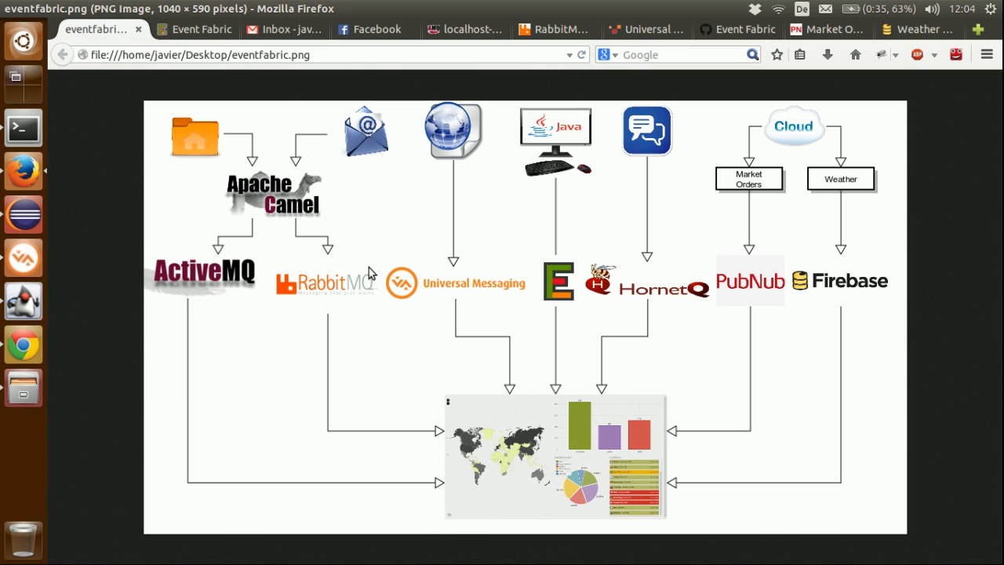